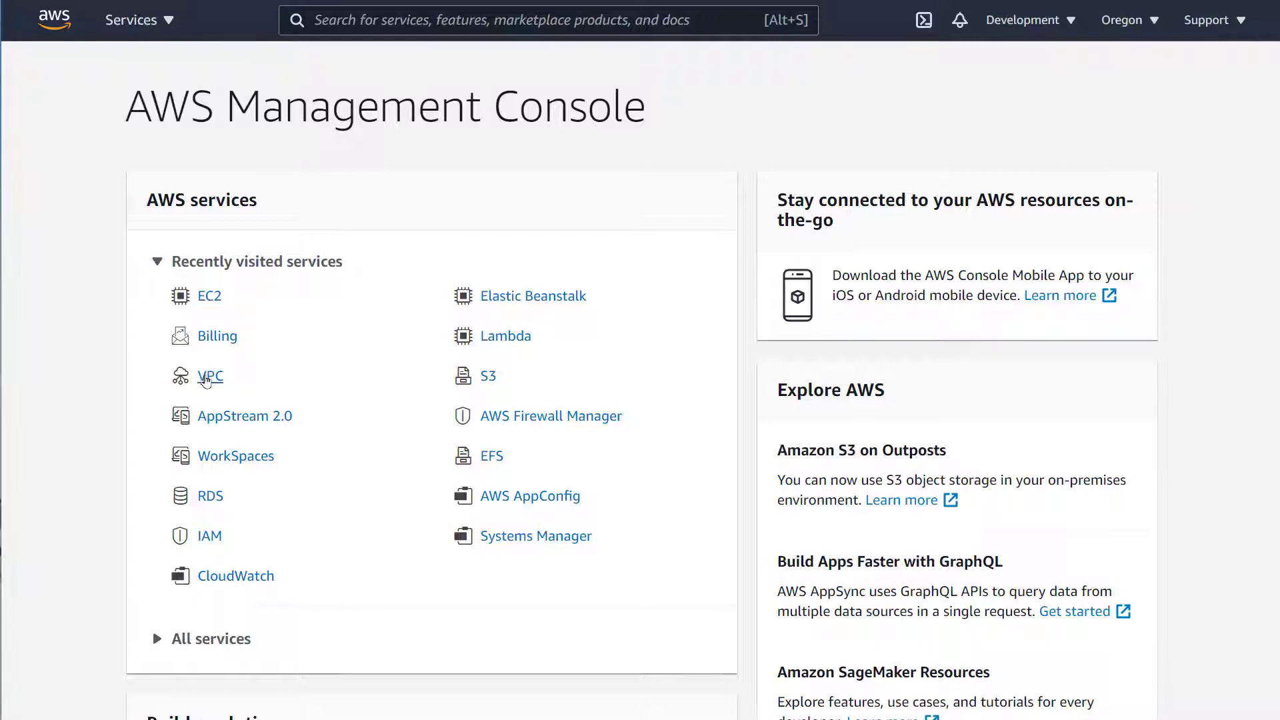
- Create a VPC named firewall-tutorial with the IPv4 CIDR block 10.1.0.0/16
{"action": "left_click", "coordinate": [207, 377]}
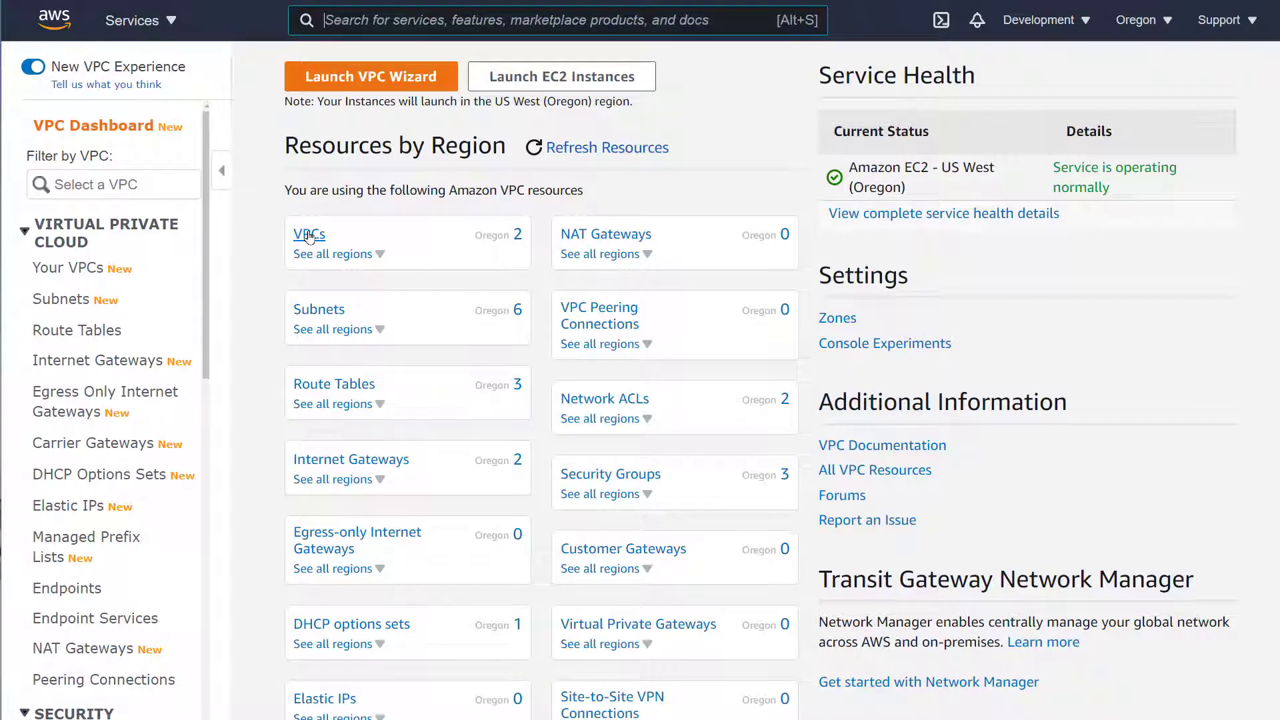
{"action": "left_click", "coordinate": [309, 234]}
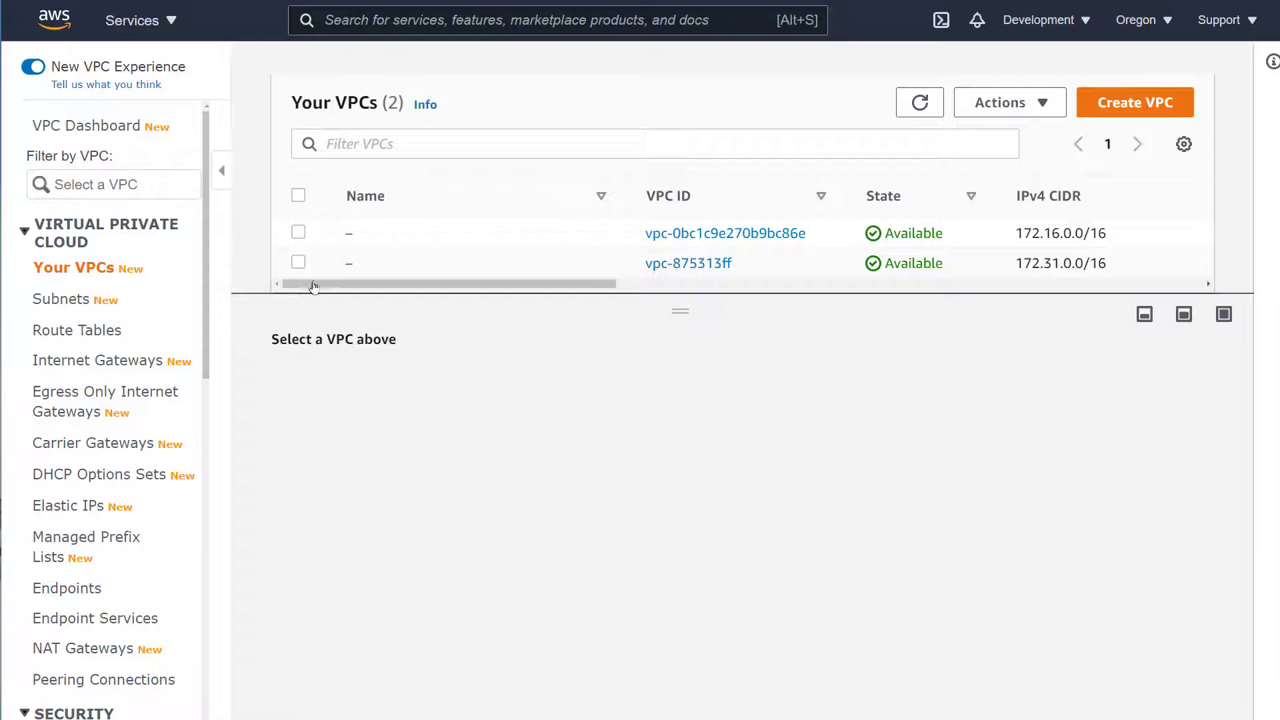
{"action": "left_click", "coordinate": [1155, 103]}
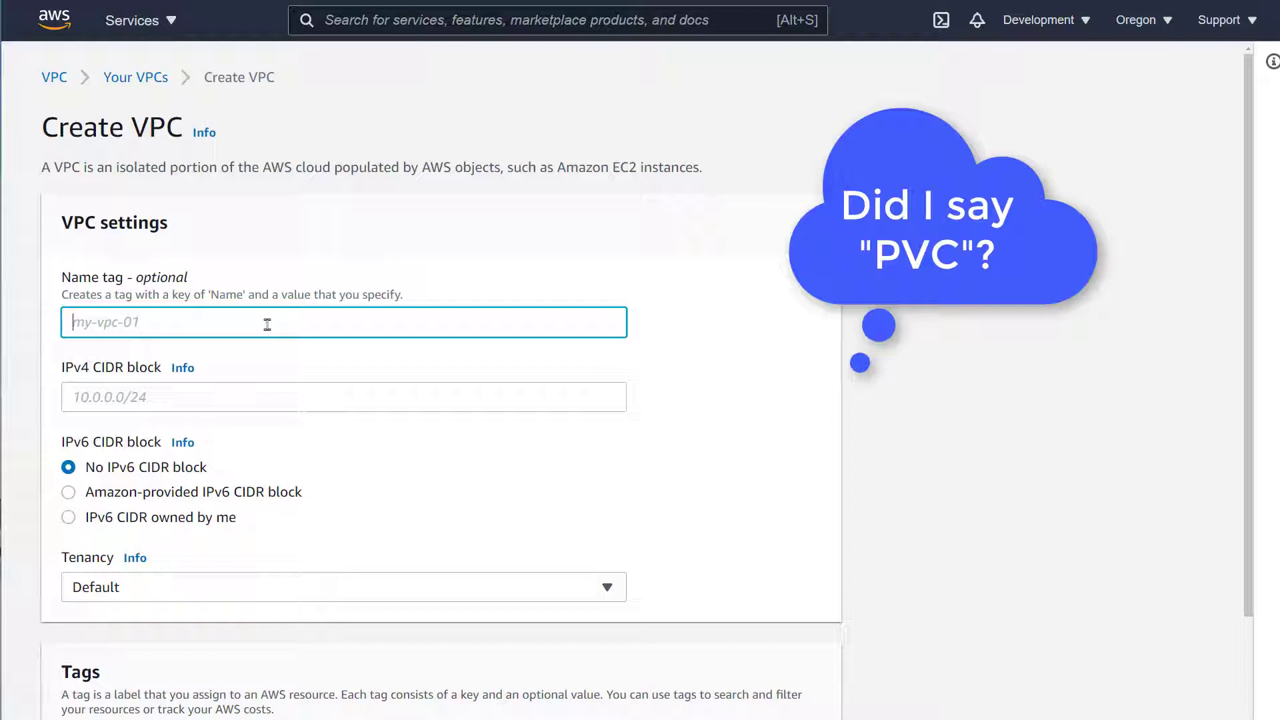
{"action": "type", "text": "firewall-tutorial"}
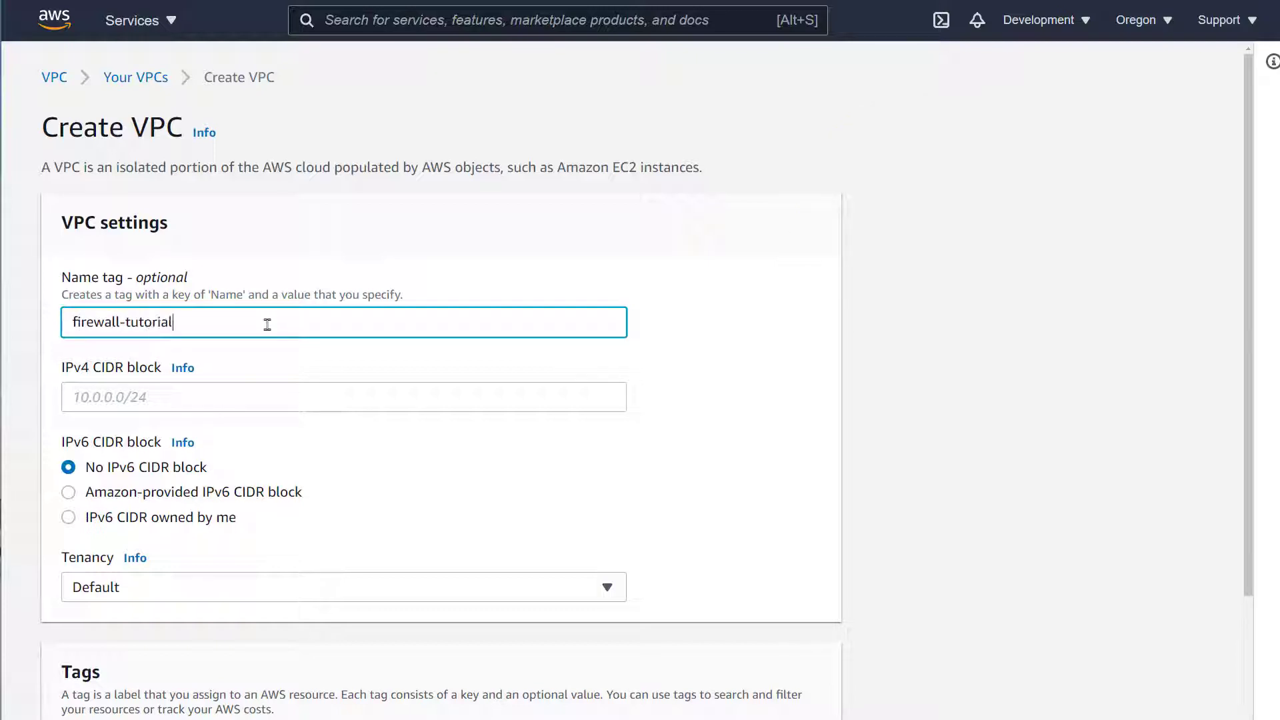
{"action": "key", "text": "Tab"}
{"action": "key", "text": "Tab"}
{"action": "type", "text": "10"}
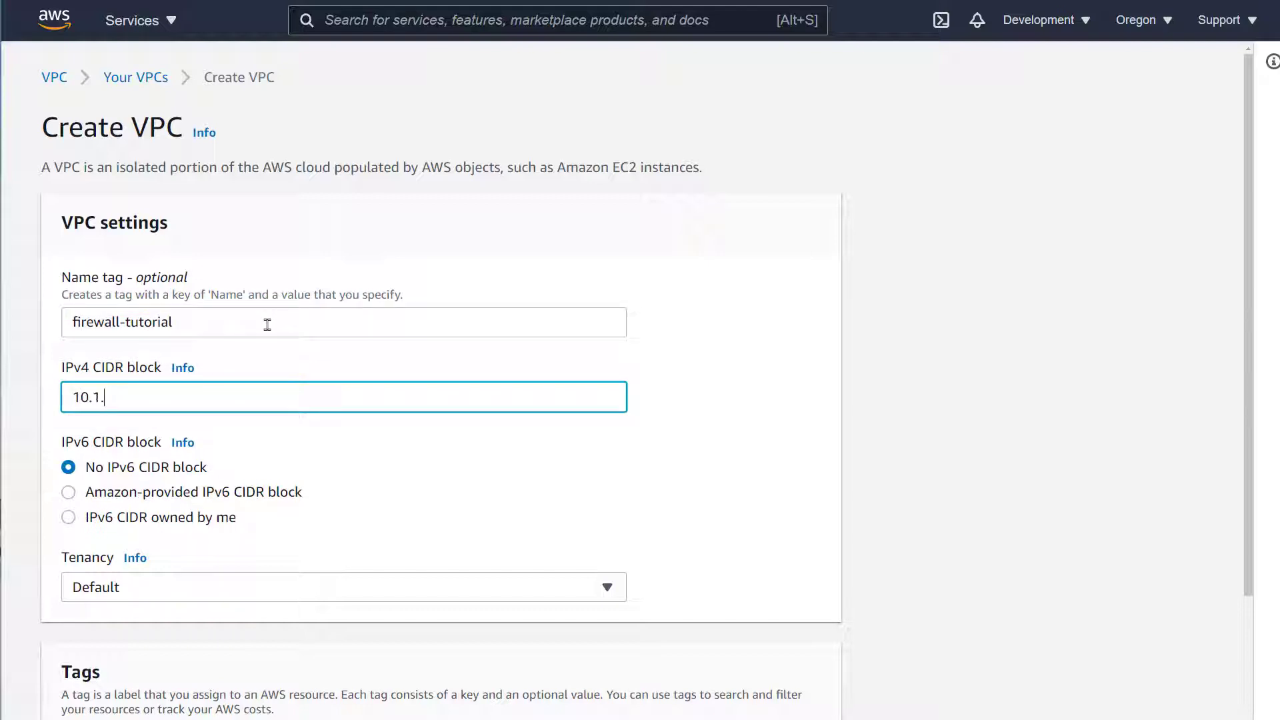
{"action": "type", "text": ".1.0.0/16"}
{"action": "scroll", "coordinate": [387, 584], "scroll_direction": "down", "scroll_amount": 2}
{"action": "scroll", "coordinate": [389, 584], "scroll_direction": "down", "scroll_amount": 1}
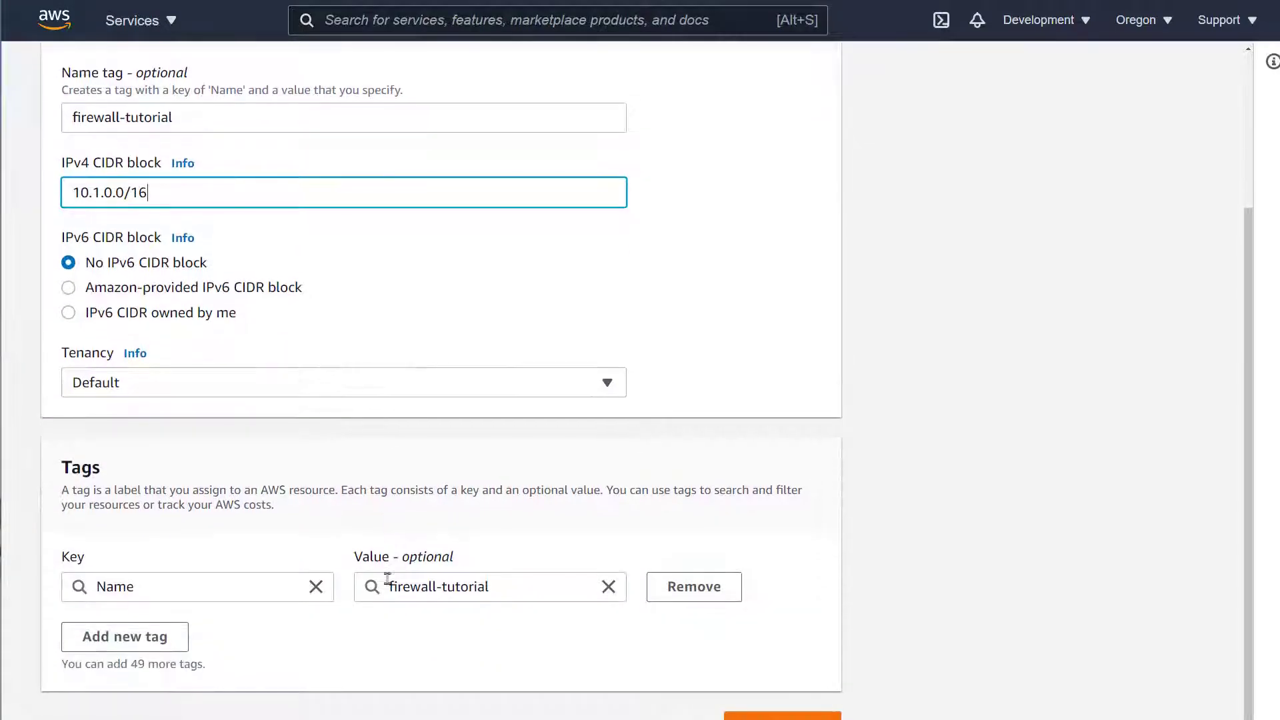
{"action": "left_click", "coordinate": [767, 714]}
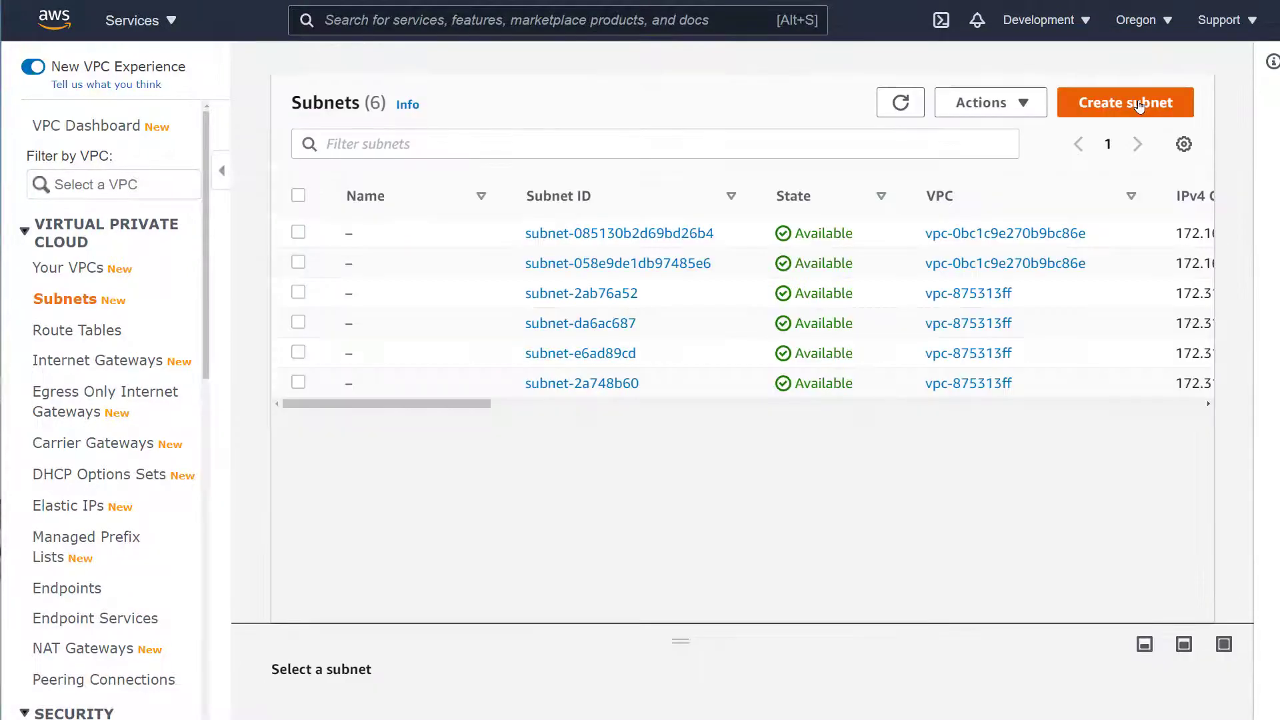
- Start creating subnets in the firewall-tutorial VPC
{"action": "left_click", "coordinate": [1139, 107]}
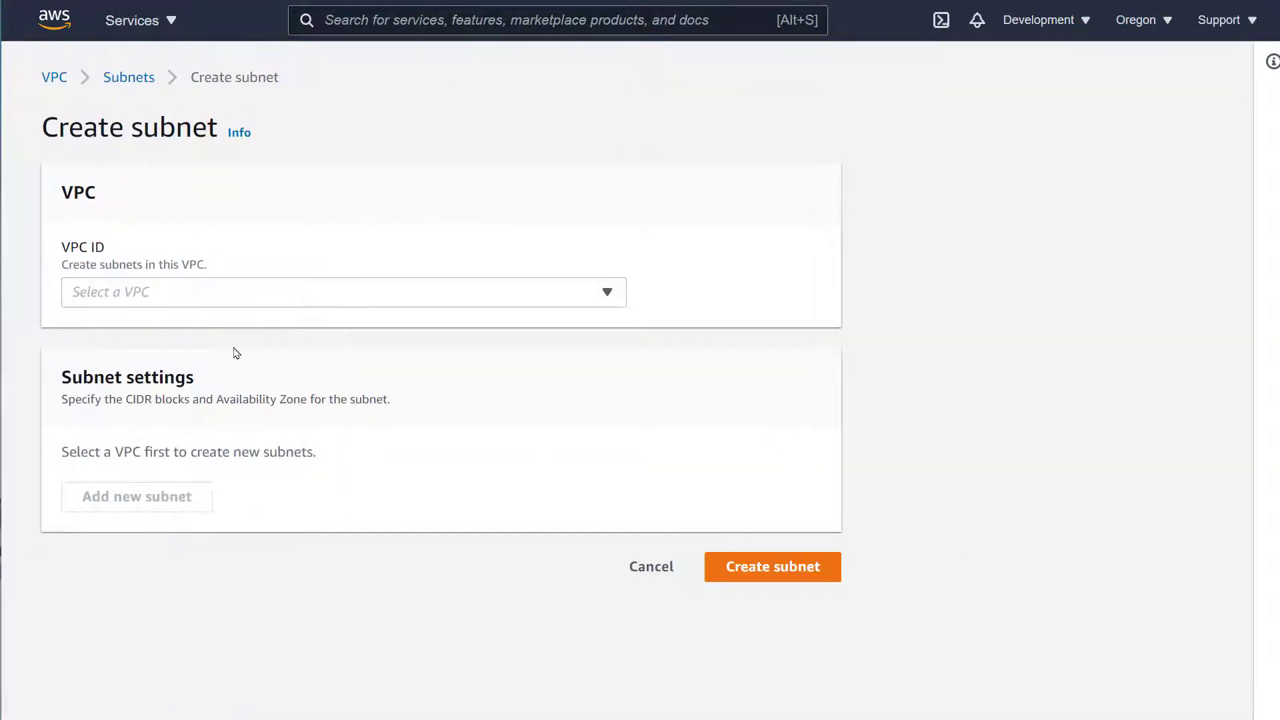
{"action": "left_click", "coordinate": [183, 302]}
{"action": "left_click", "coordinate": [242, 402]}
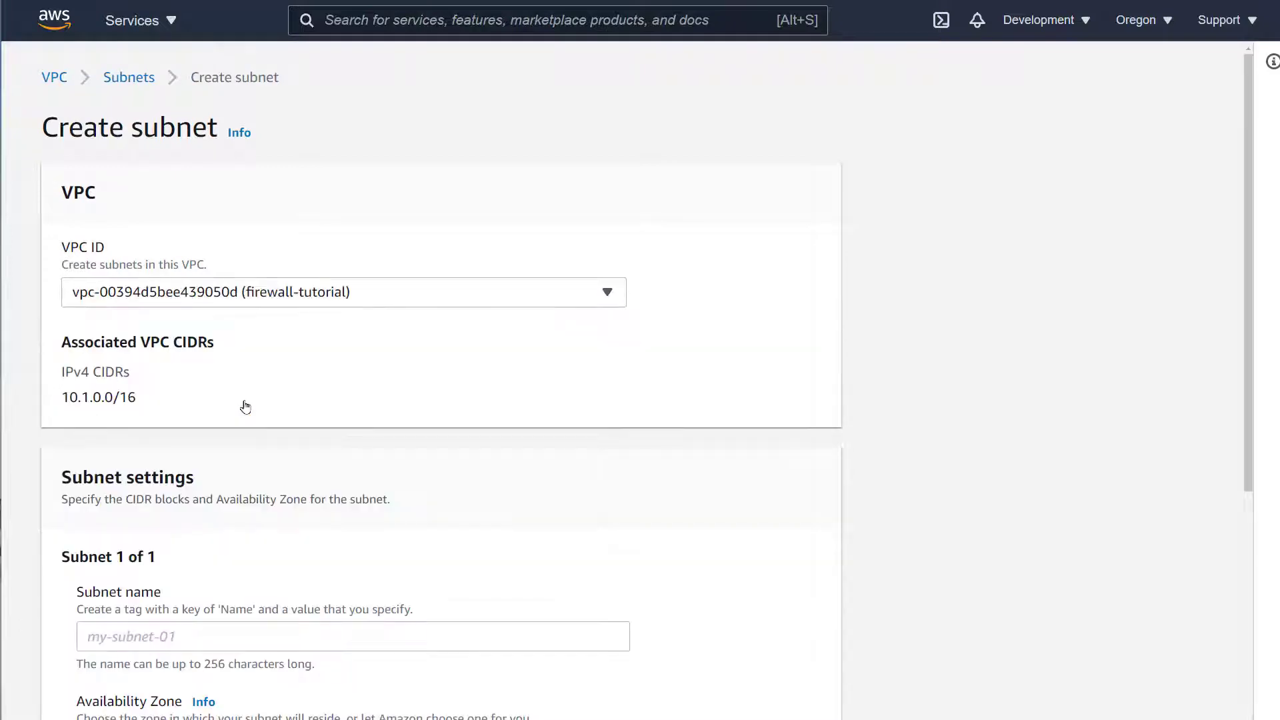
- Define the first subnet with the name internal-private and the IPv4 CIDR block 10.1.1.0/24
{"action": "scroll", "coordinate": [137, 413], "scroll_direction": "down", "scroll_amount": 4}
{"action": "left_click", "coordinate": [128, 370]}
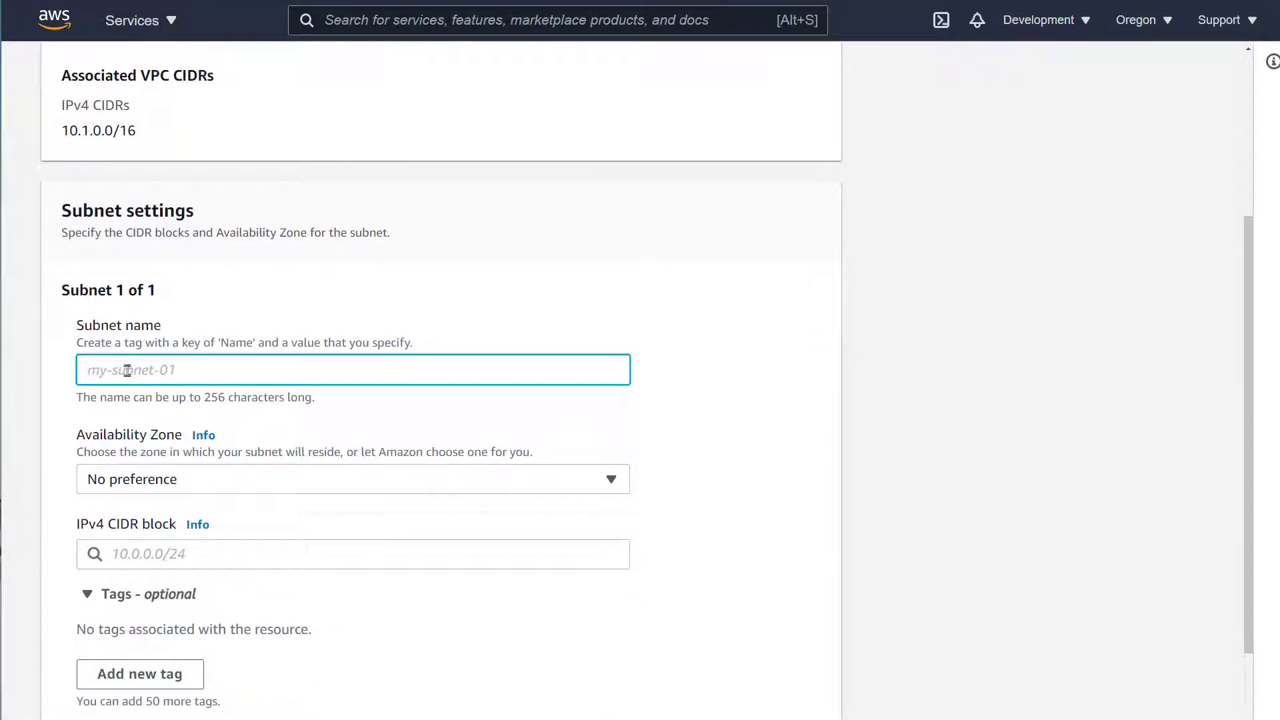
{"action": "type", "text": "internal-"}
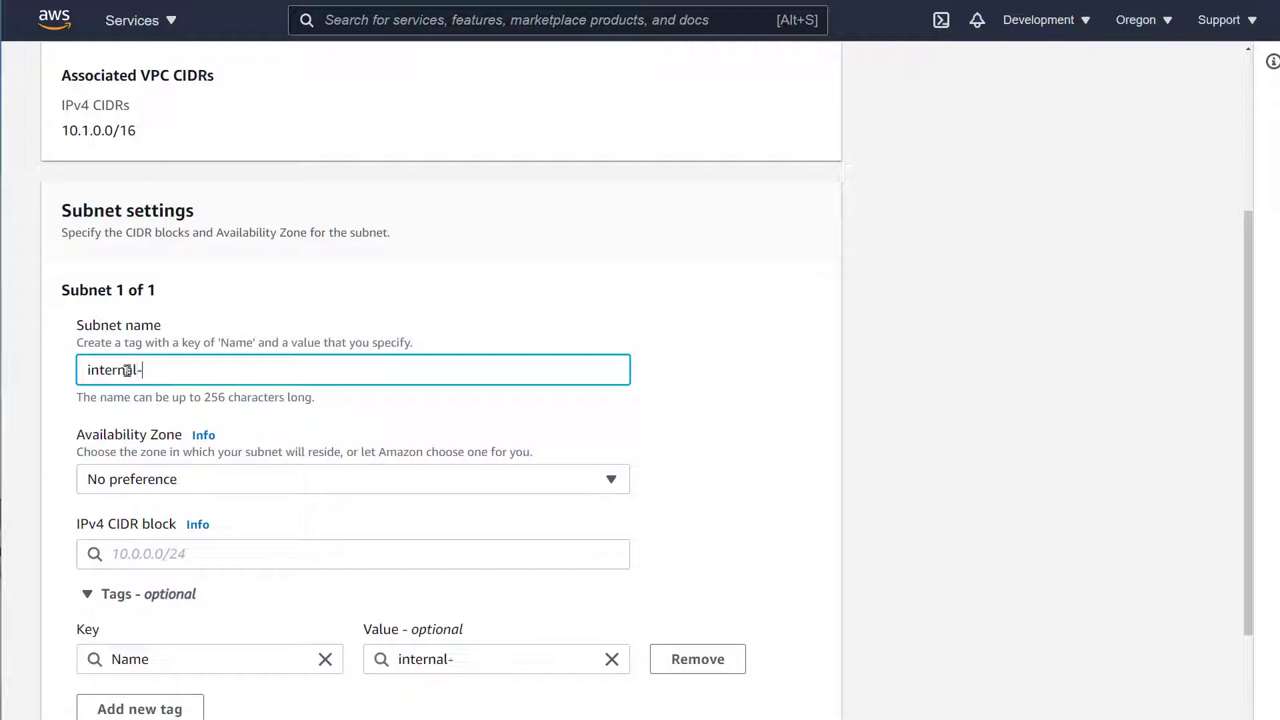
{"action": "type", "text": "private"}
{"action": "left_click", "coordinate": [199, 554]}
{"action": "type", "text": "10.1."}
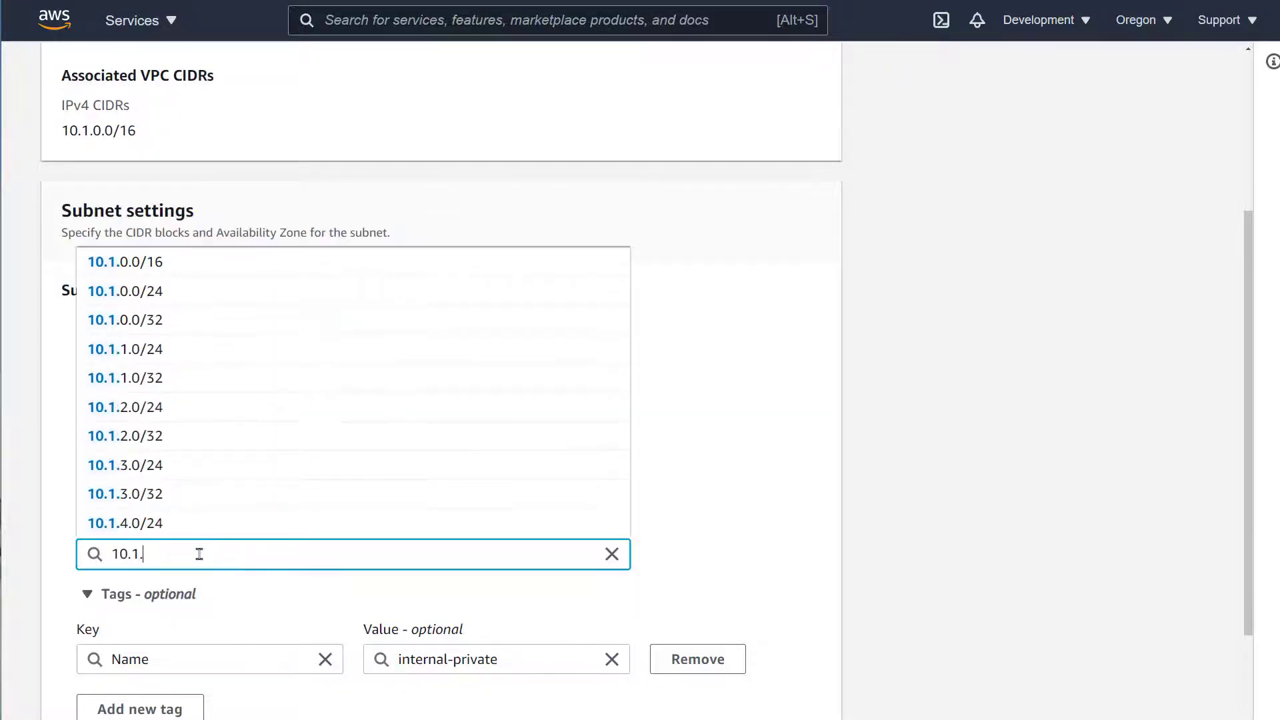
{"action": "type", "text": "1.0/24"}
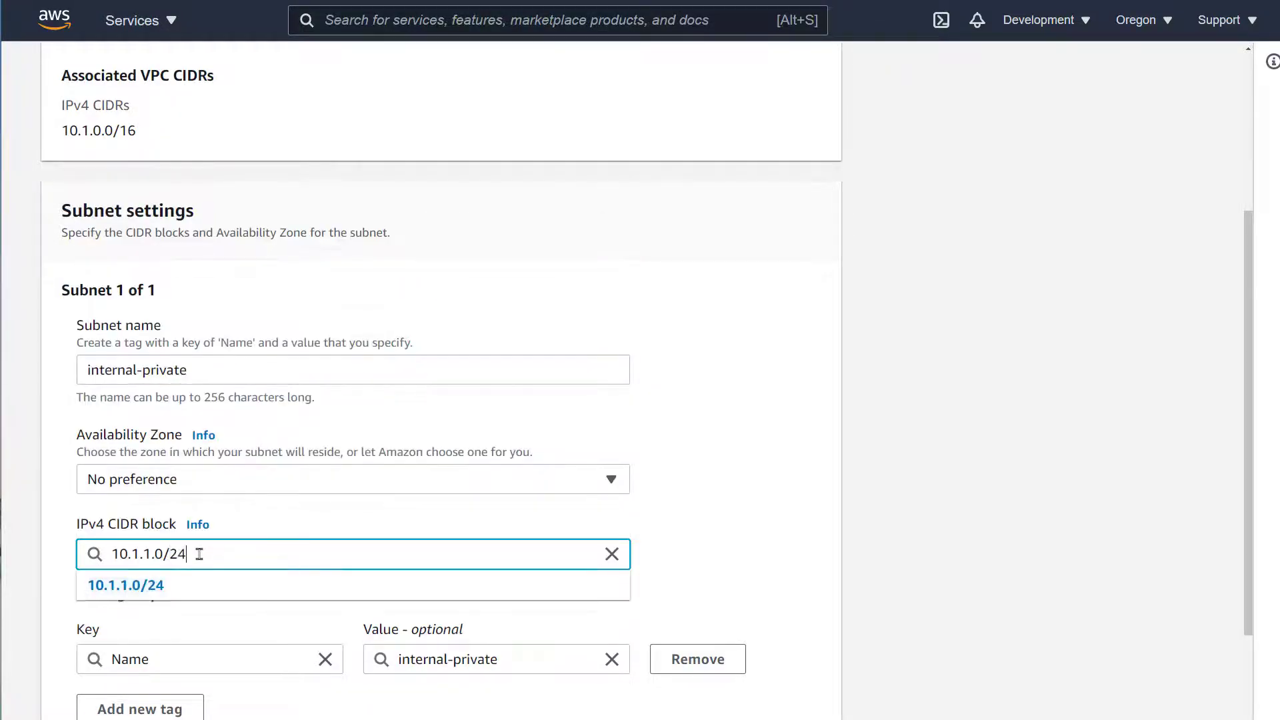
{"action": "left_click", "coordinate": [159, 584]}
{"action": "scroll", "coordinate": [442, 603], "scroll_direction": "down", "scroll_amount": 2}
{"action": "scroll", "coordinate": [400, 590], "scroll_direction": "down", "scroll_amount": 1}
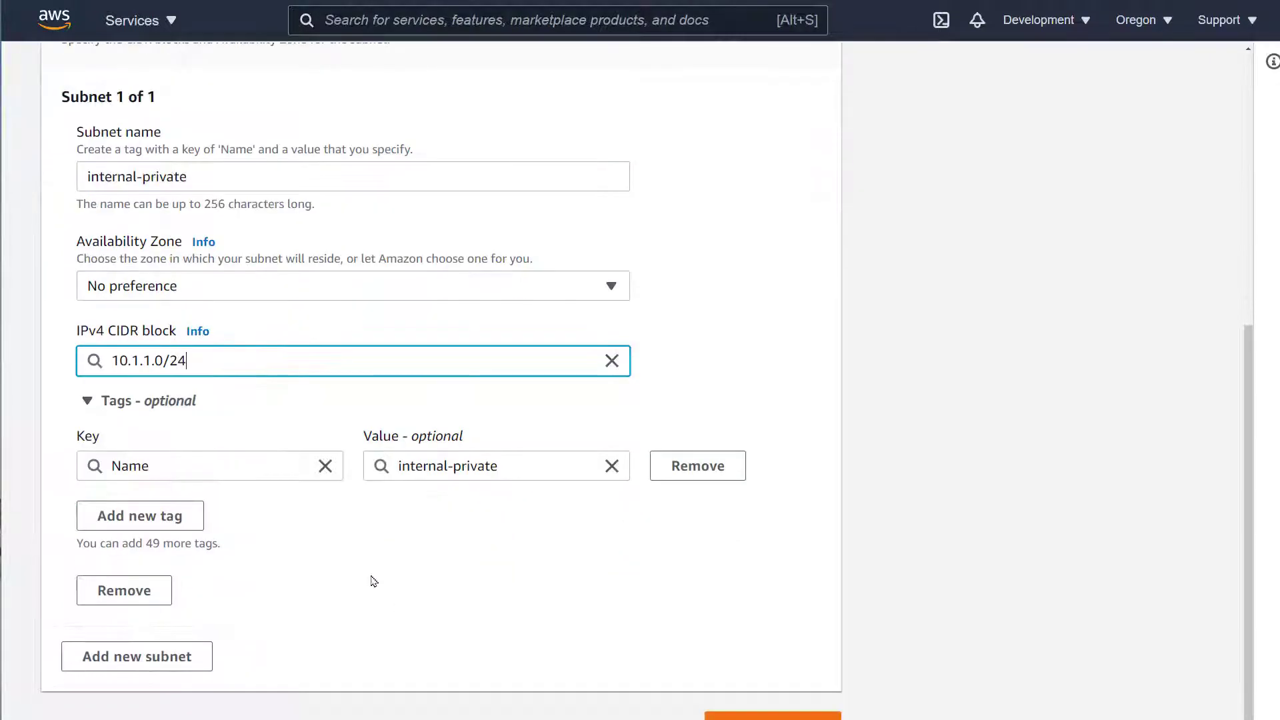
- Add a second subnet named public-external with the IPv4 CIDR block 10.1.2.0/24 and create both subnets
{"action": "left_click", "coordinate": [132, 657]}
{"action": "scroll", "coordinate": [444, 509], "scroll_direction": "down", "scroll_amount": 7}
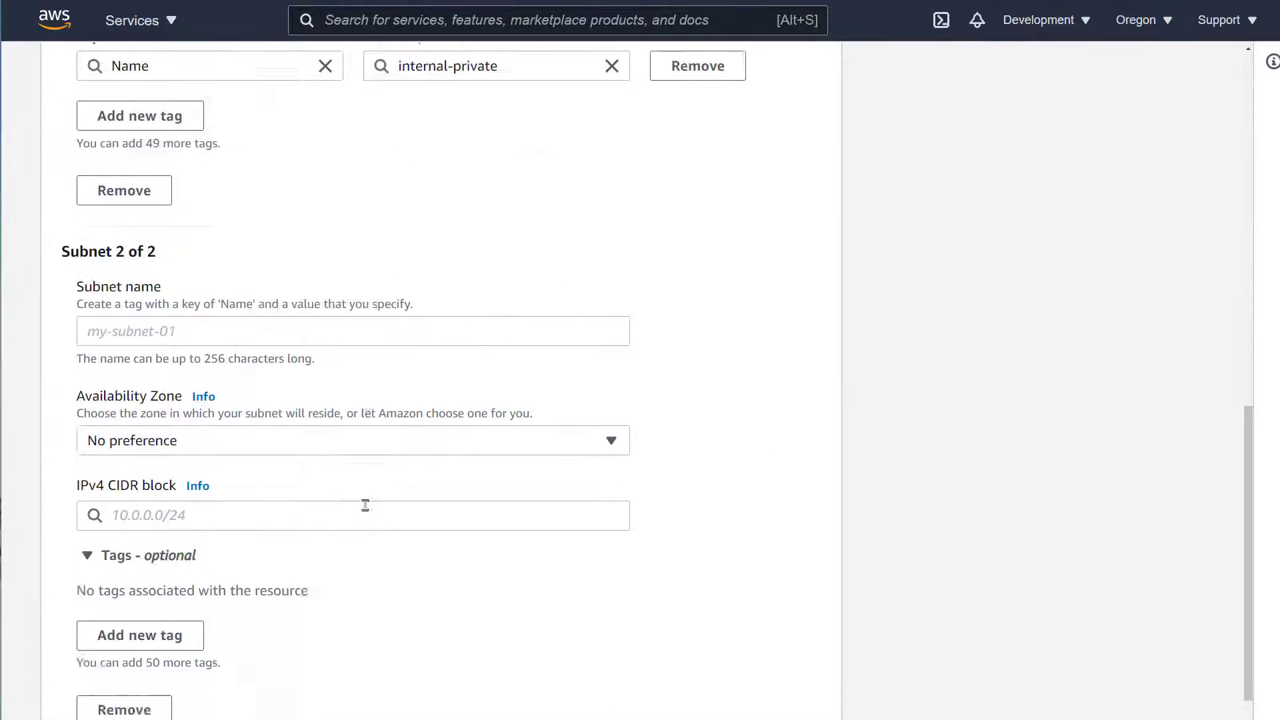
{"action": "left_click", "coordinate": [149, 213]}
{"action": "type", "text": "publ"}
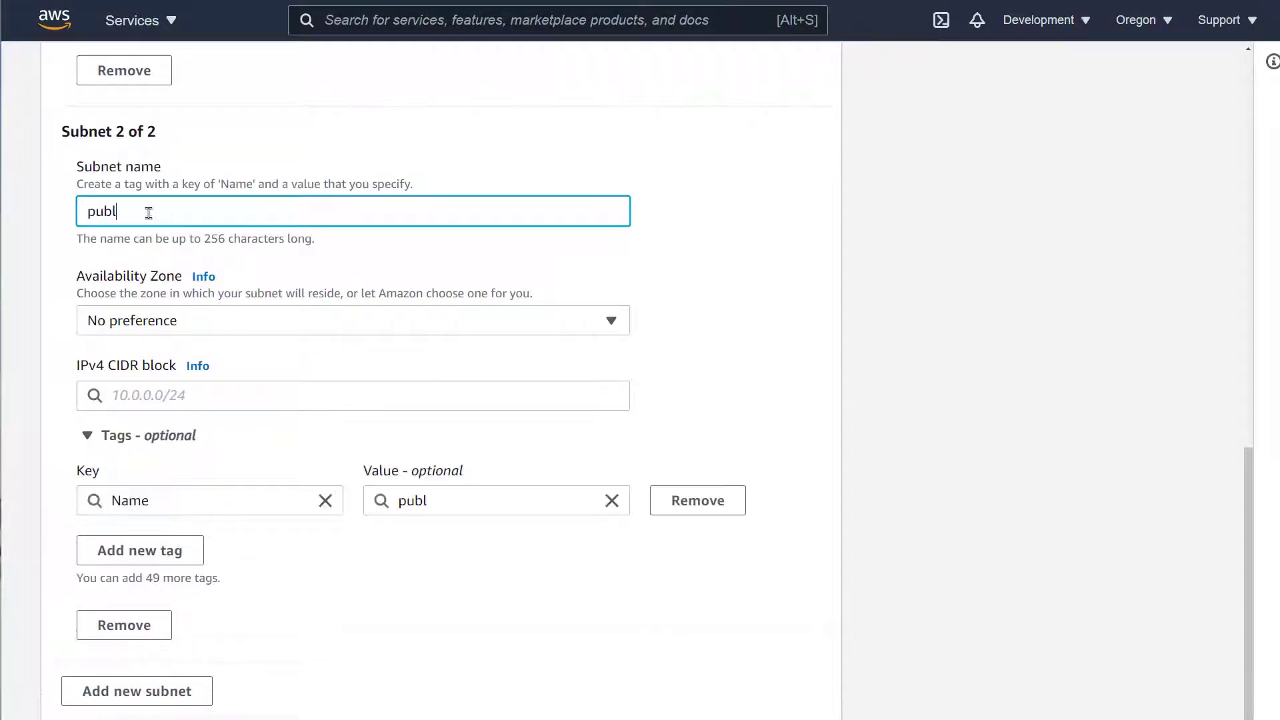
{"action": "type", "text": "ic-external"}
{"action": "left_click", "coordinate": [168, 396]}
{"action": "type", "text": "10.1."}
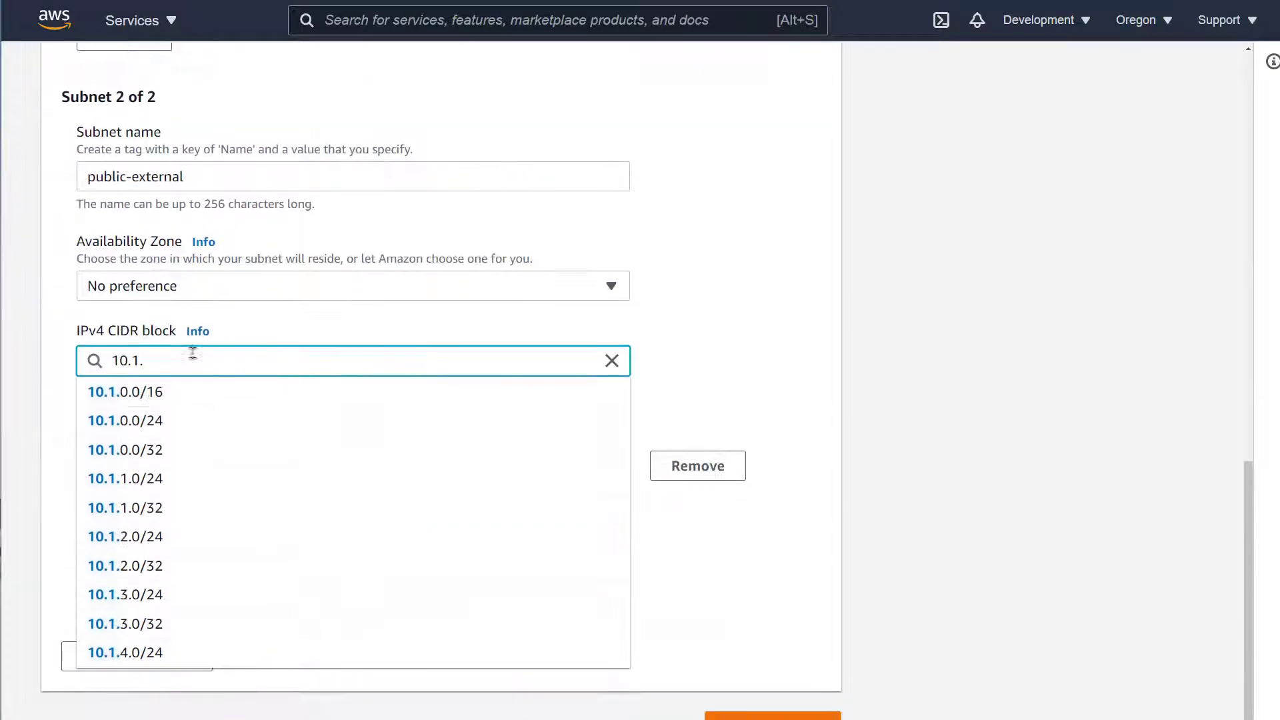
{"action": "type", "text": "2"}
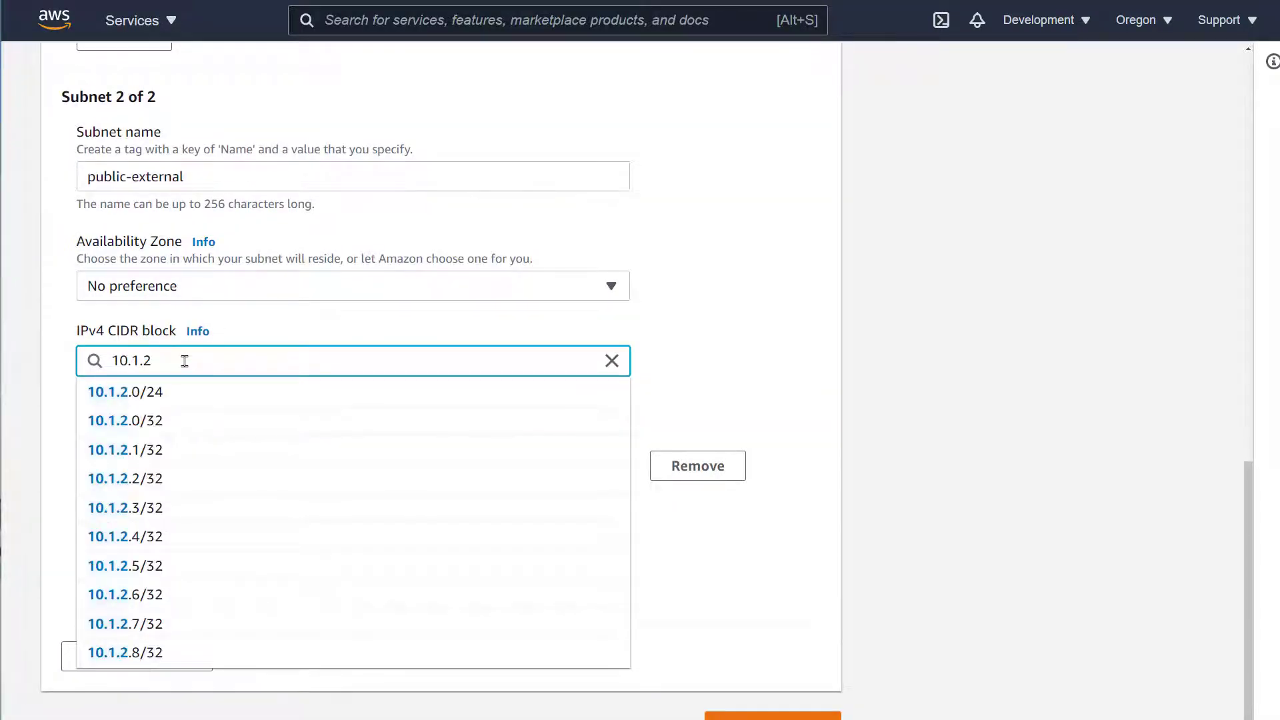
{"action": "key", "text": "Down"}
{"action": "key", "text": "Return"}
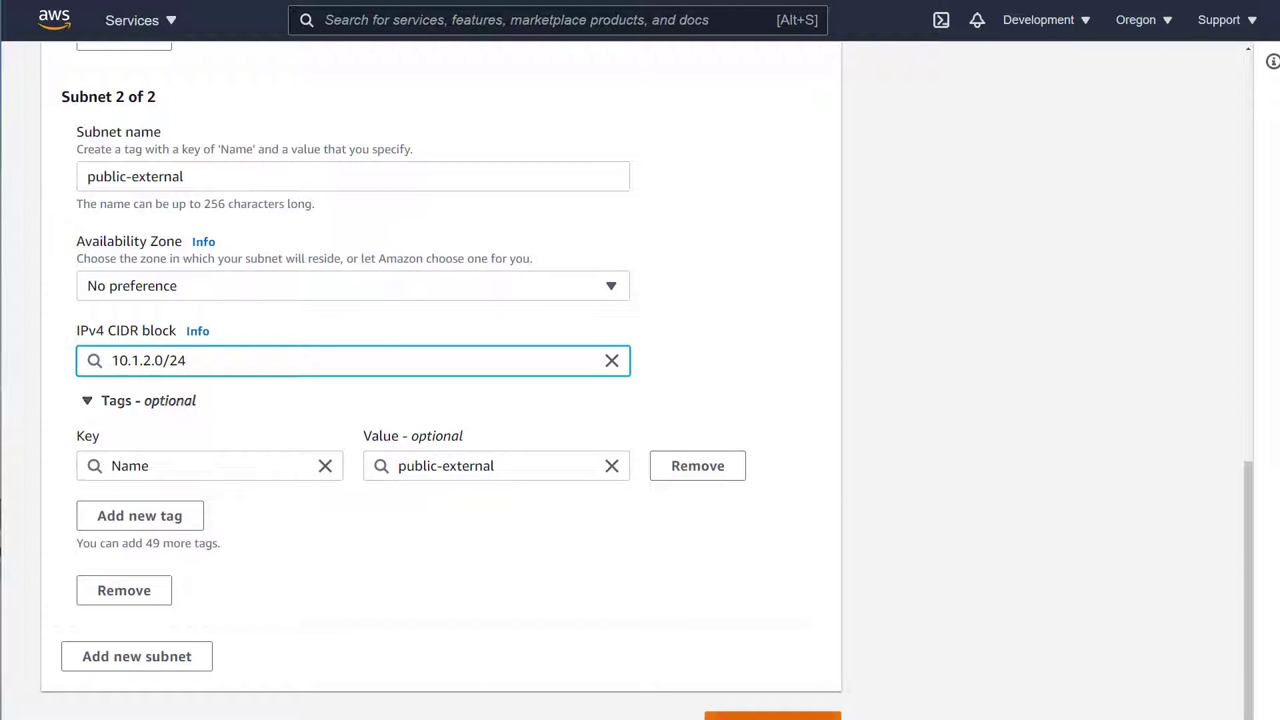
{"action": "left_click", "coordinate": [773, 717]}
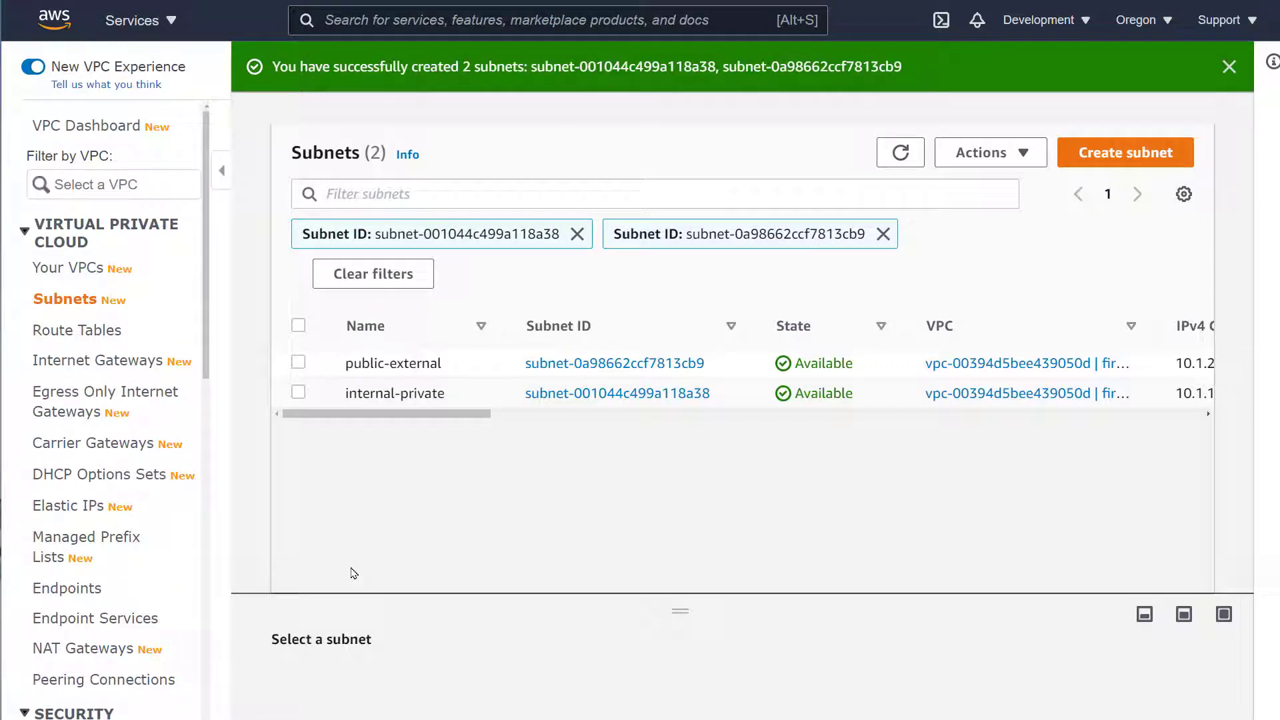
- Create an internet gateway with the name tag pfsense-tutorial
{"action": "left_click", "coordinate": [102, 360]}
{"action": "left_click", "coordinate": [1076, 102]}
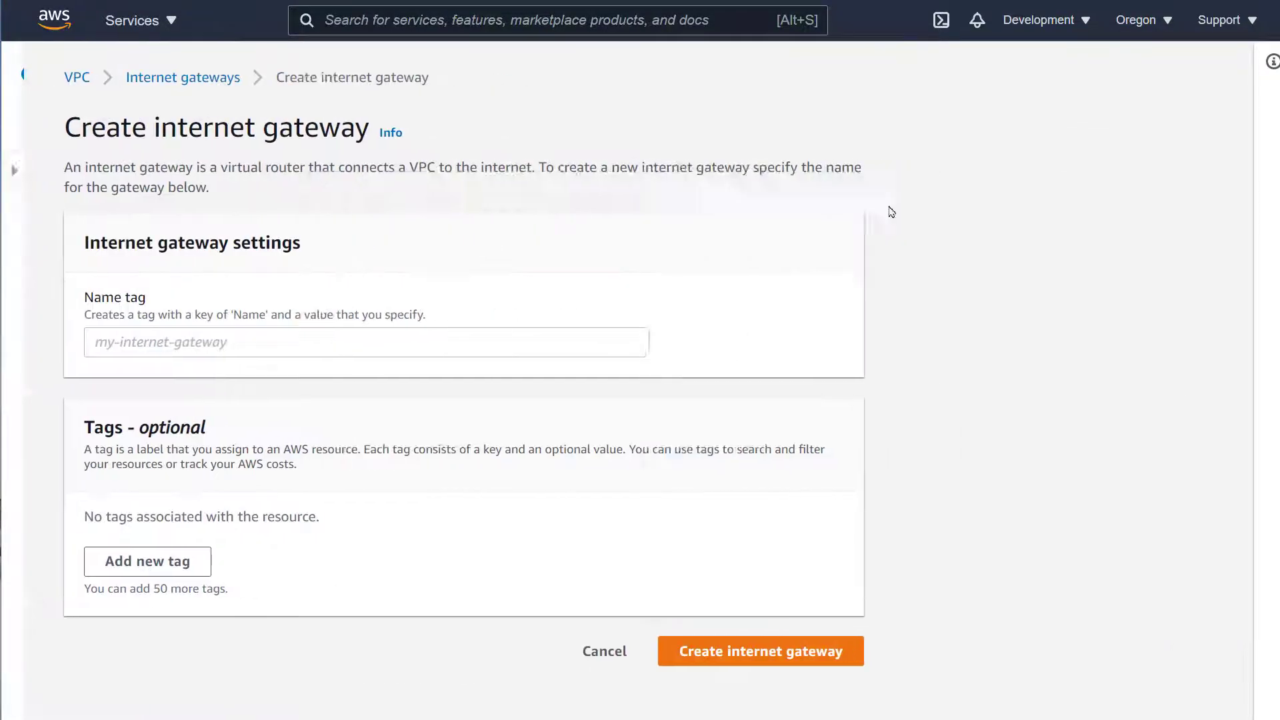
{"action": "left_click", "coordinate": [261, 346]}
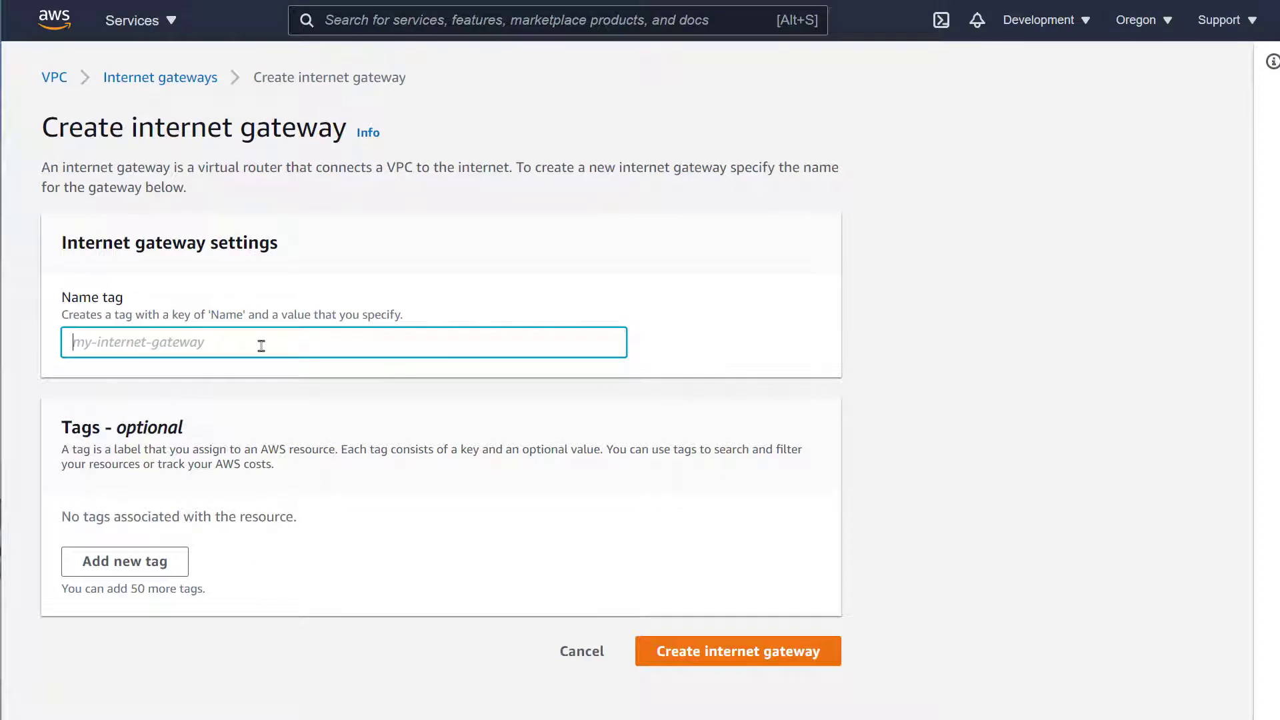
{"action": "type", "text": "pfse"}
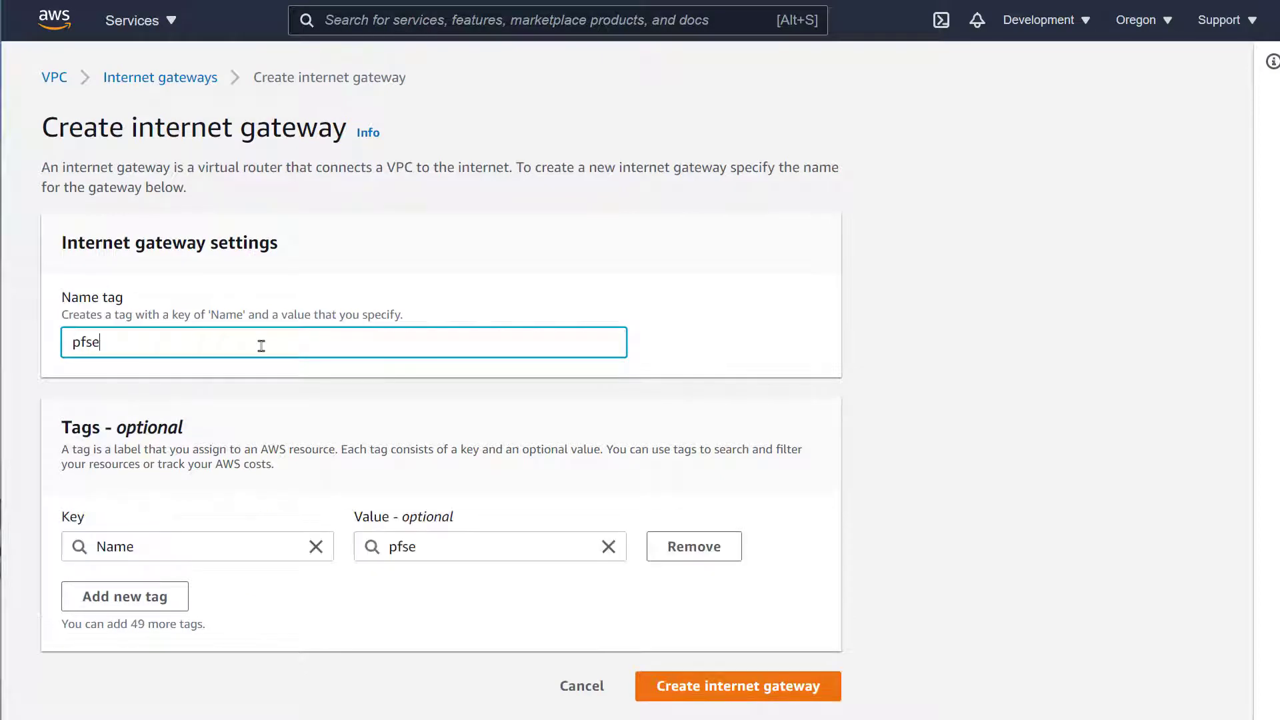
{"action": "type", "text": "nse-tutorial"}
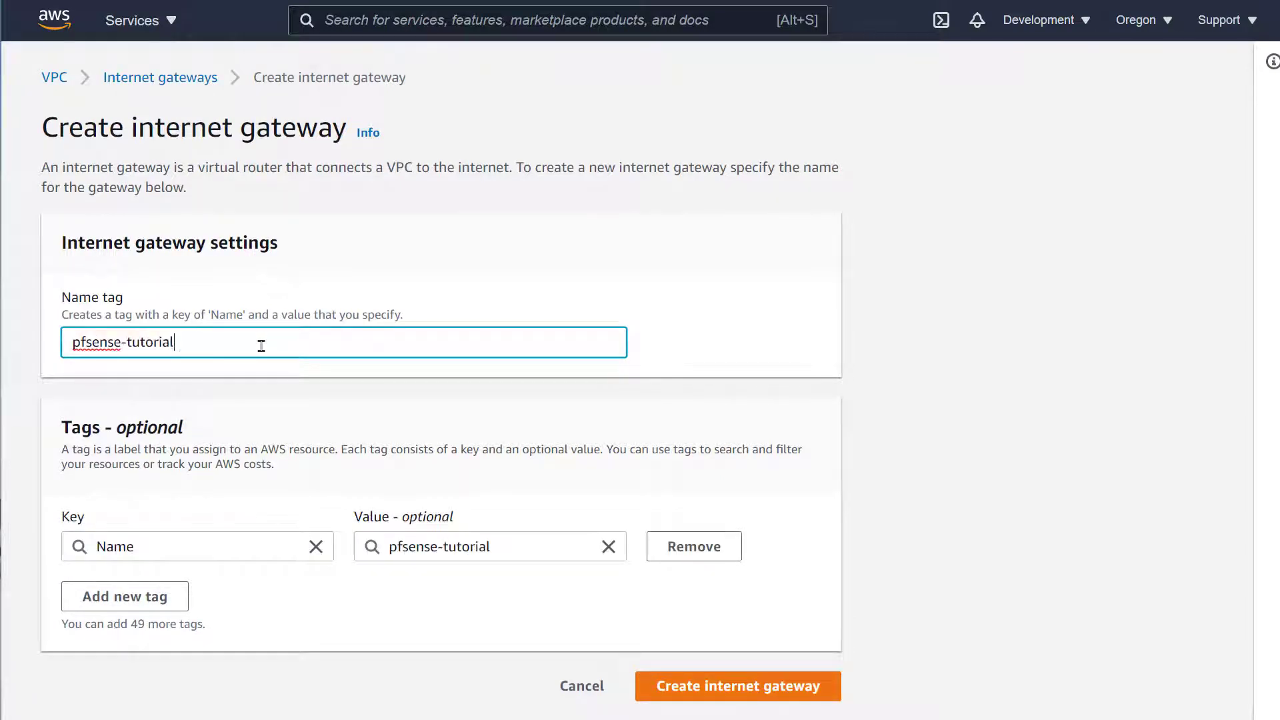
{"action": "left_click", "coordinate": [697, 689]}
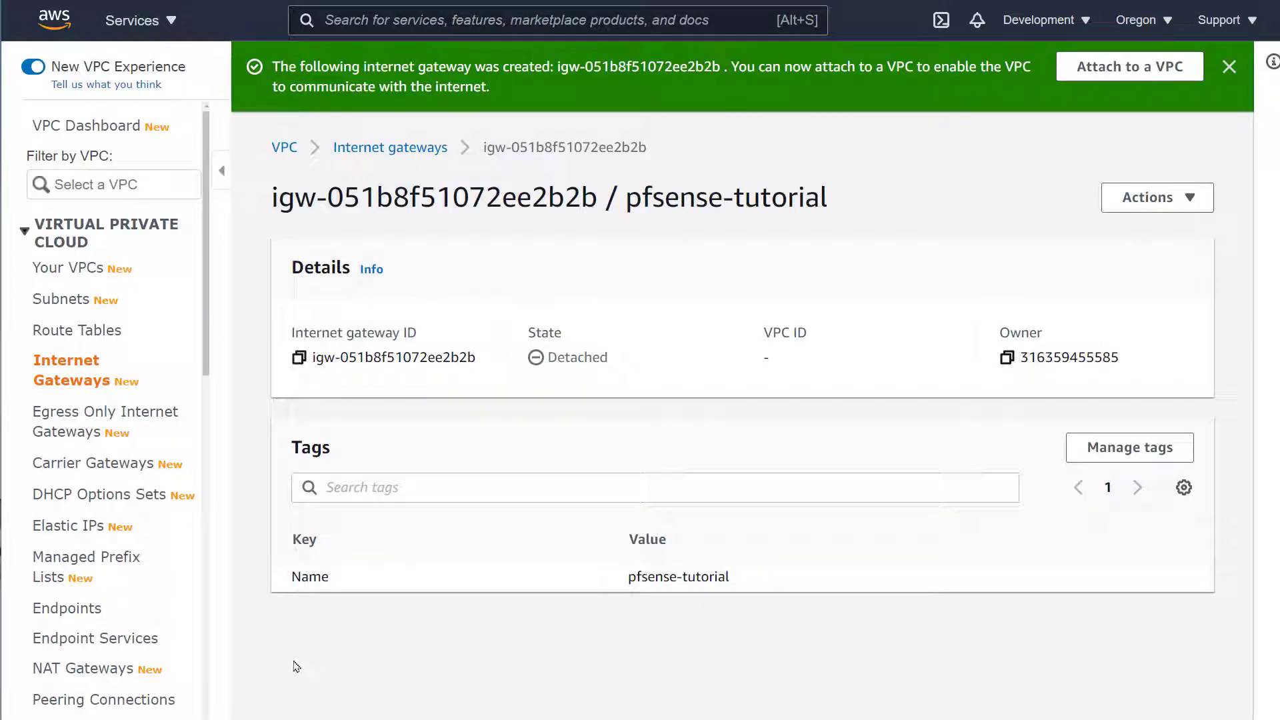
- Attach the pfsense-tutorial internet gateway to the firewall-tutorial VPC
{"action": "left_click", "coordinate": [1150, 197]}
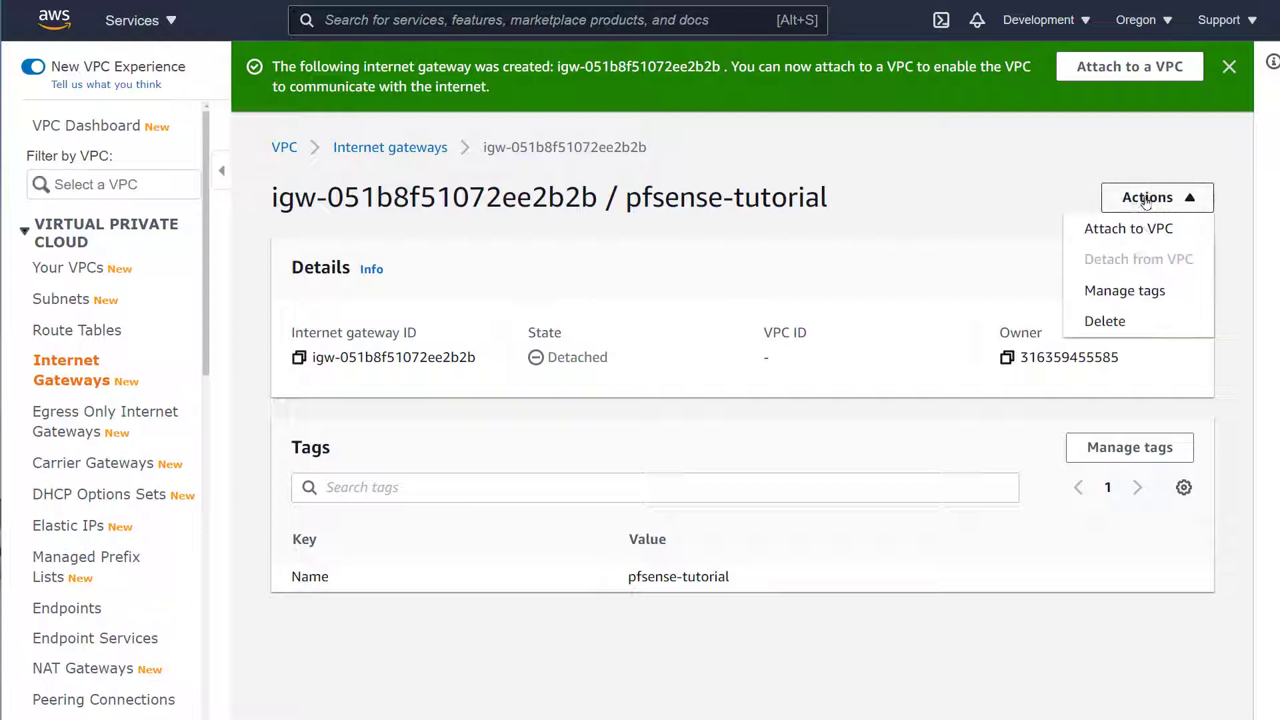
{"action": "left_click", "coordinate": [1143, 234]}
{"action": "left_click", "coordinate": [269, 317]}
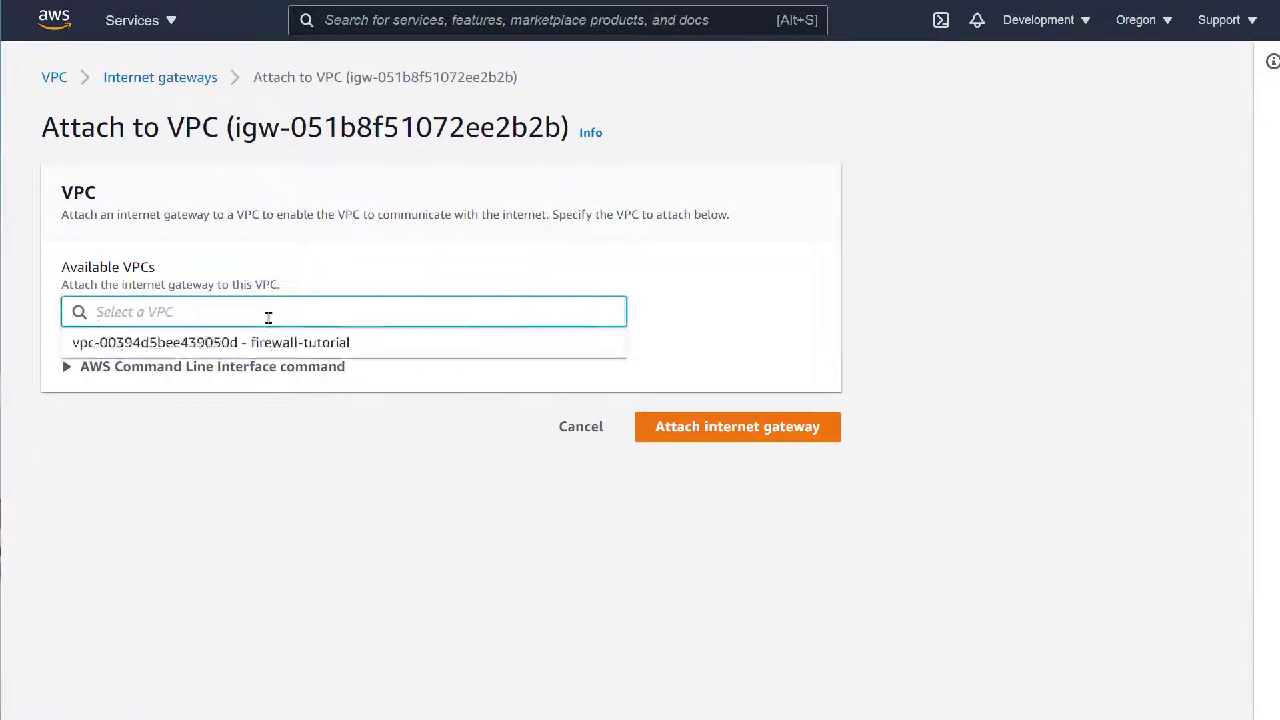
{"action": "left_click", "coordinate": [347, 348]}
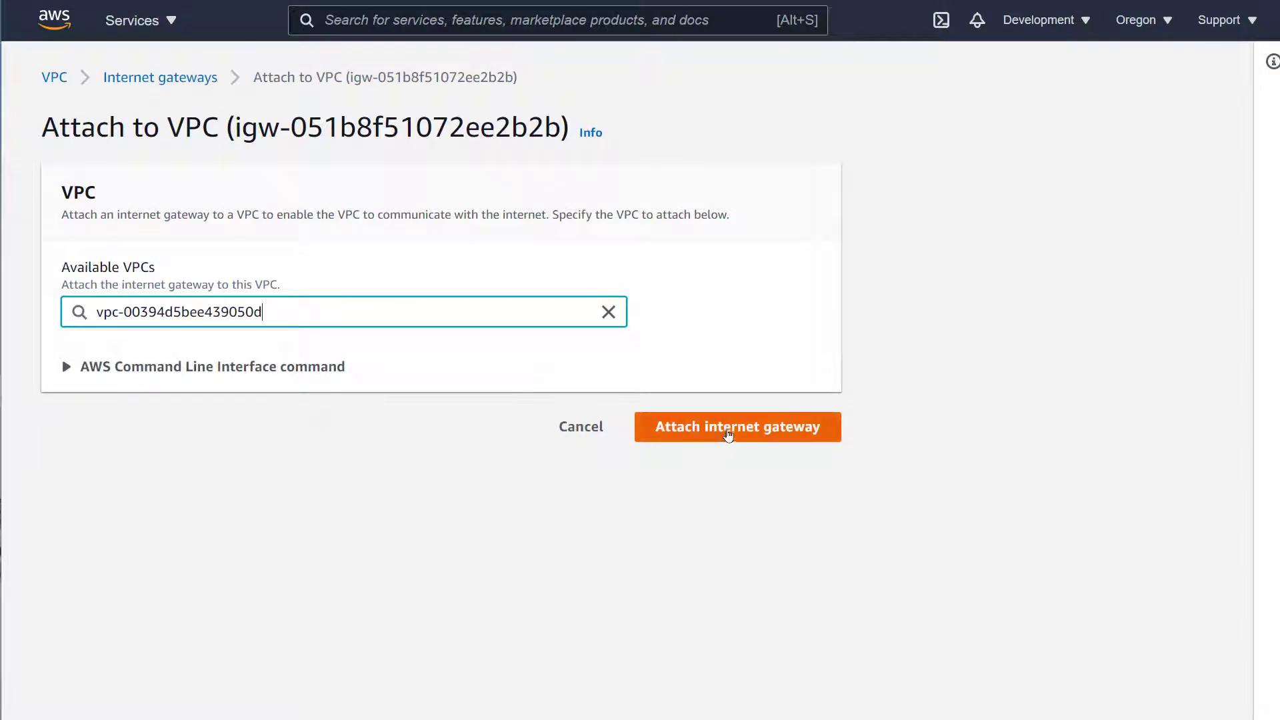
{"action": "left_click", "coordinate": [728, 434]}
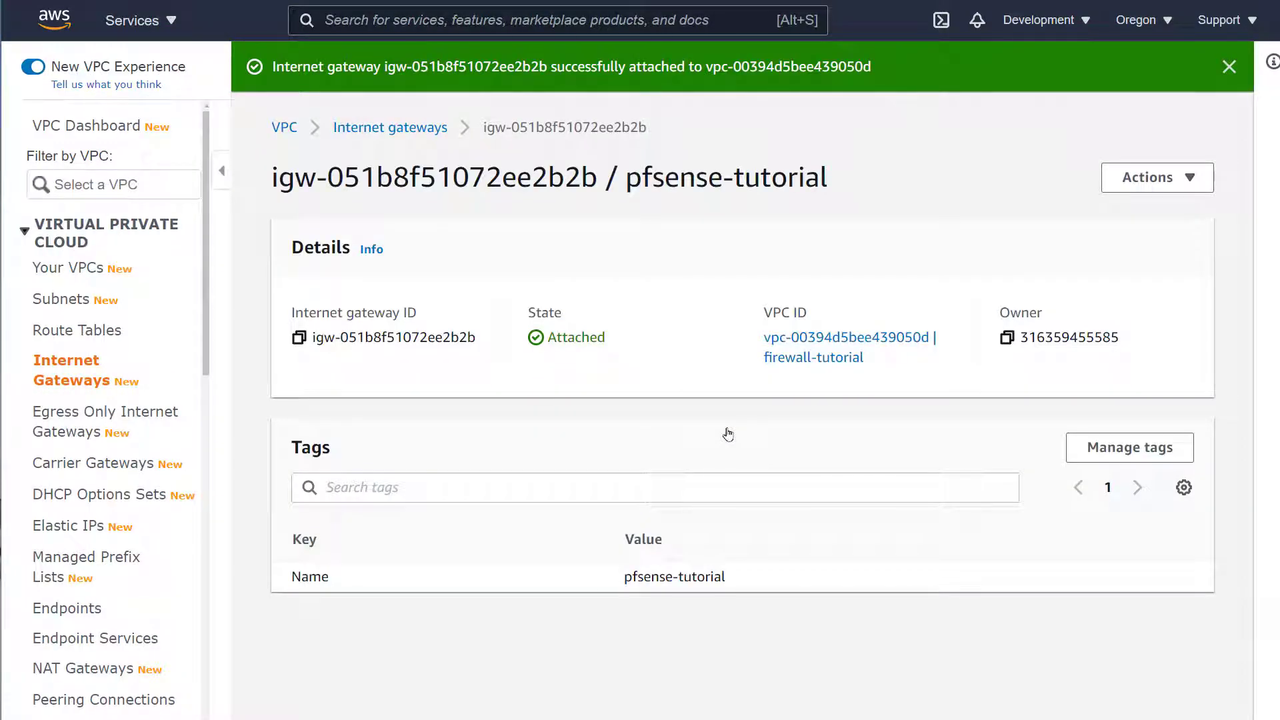
- Go to the EC2 service, search for pfsense and open the Marketplace listing for Netgate pfSense Firewall/VPN/Router
{"action": "left_click", "coordinate": [113, 30]}
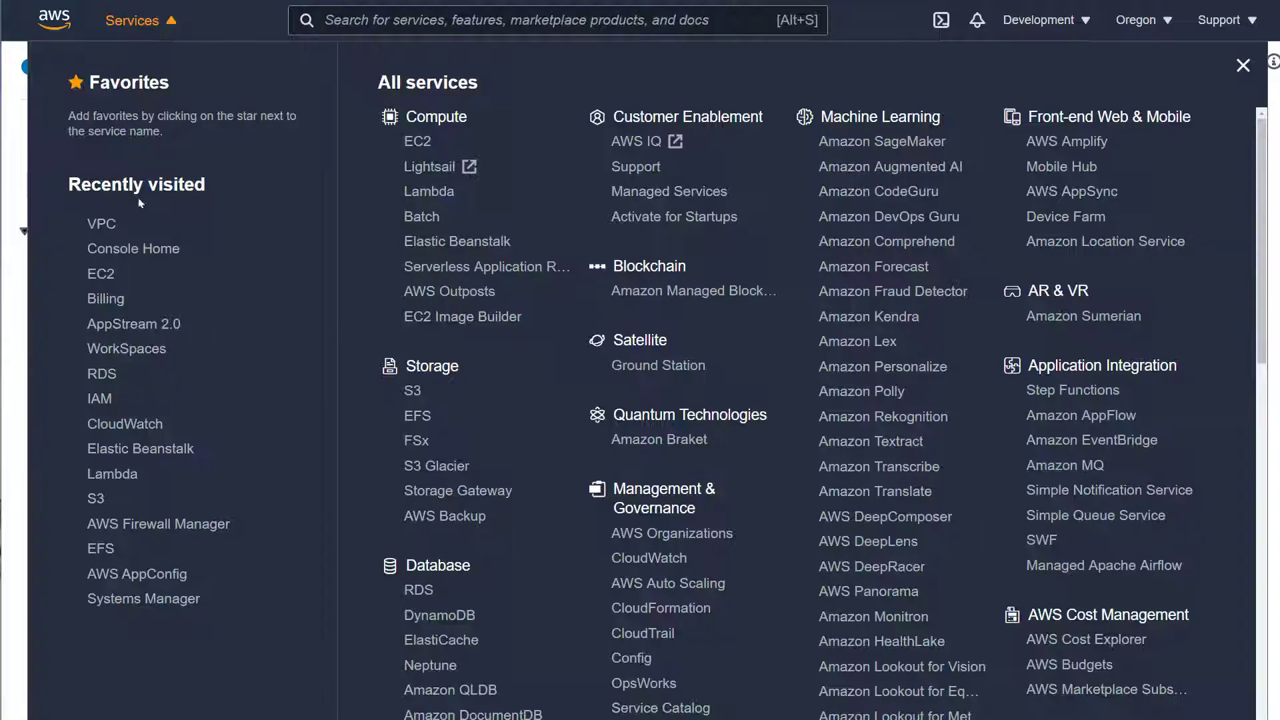
{"action": "left_click", "coordinate": [113, 277]}
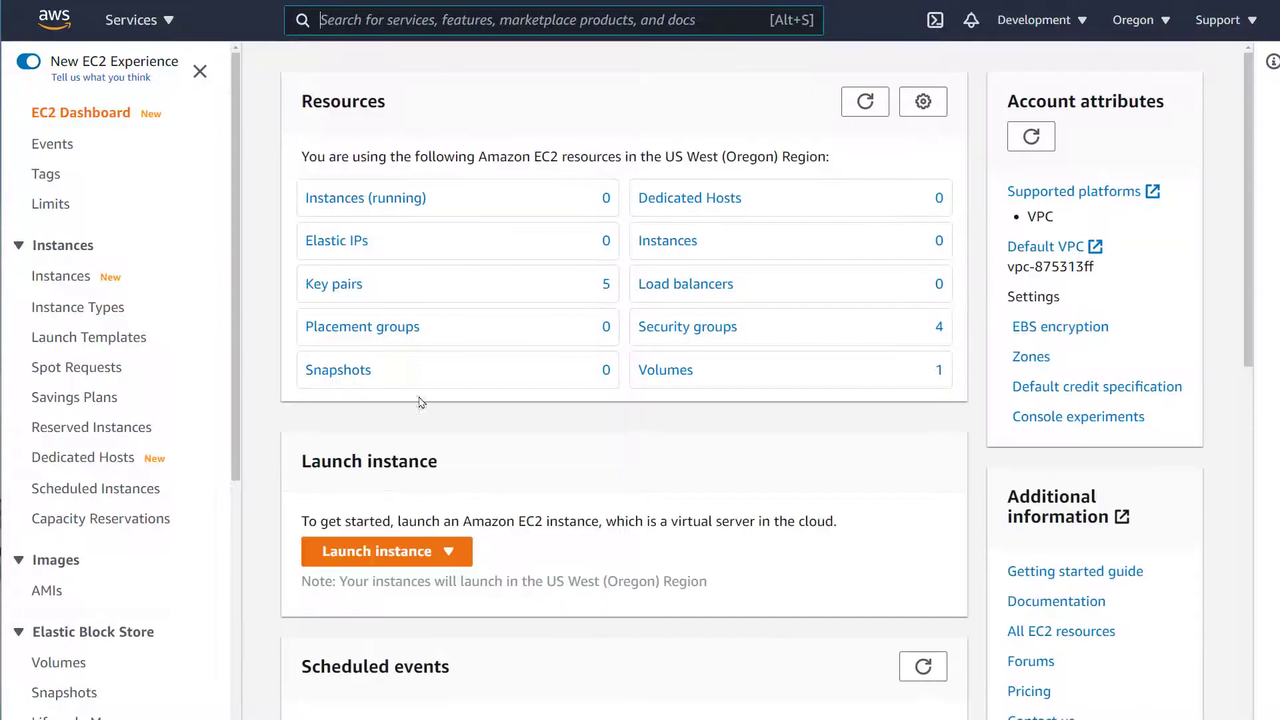
{"action": "left_click", "coordinate": [450, 552]}
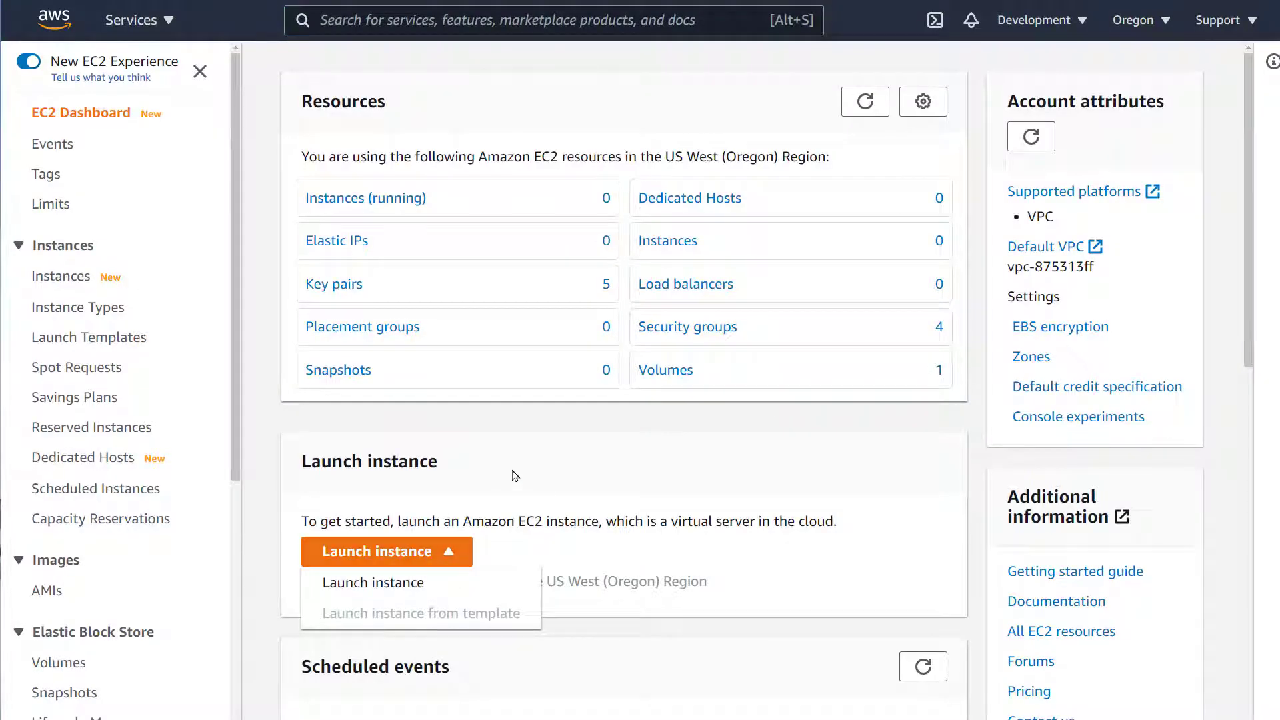
{"action": "left_click", "coordinate": [483, 525]}
{"action": "type", "text": "pfsense"}
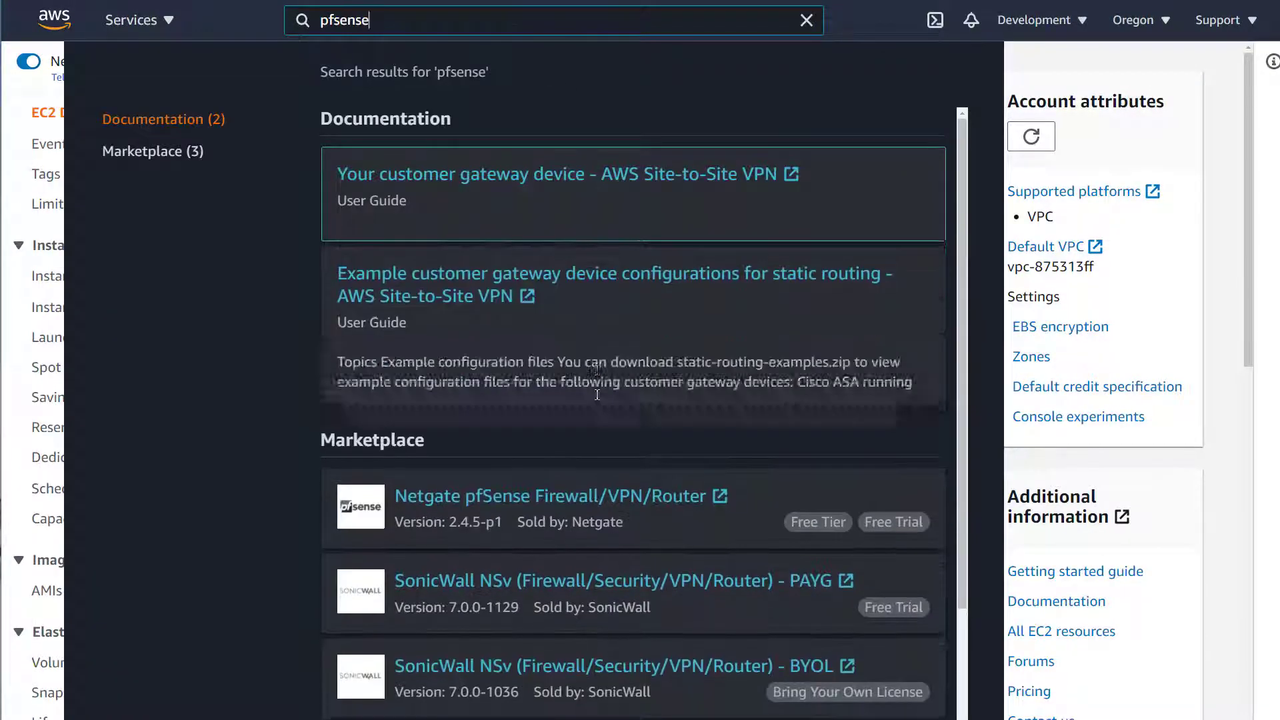
{"action": "mouse_move", "coordinate": [600, 457]}
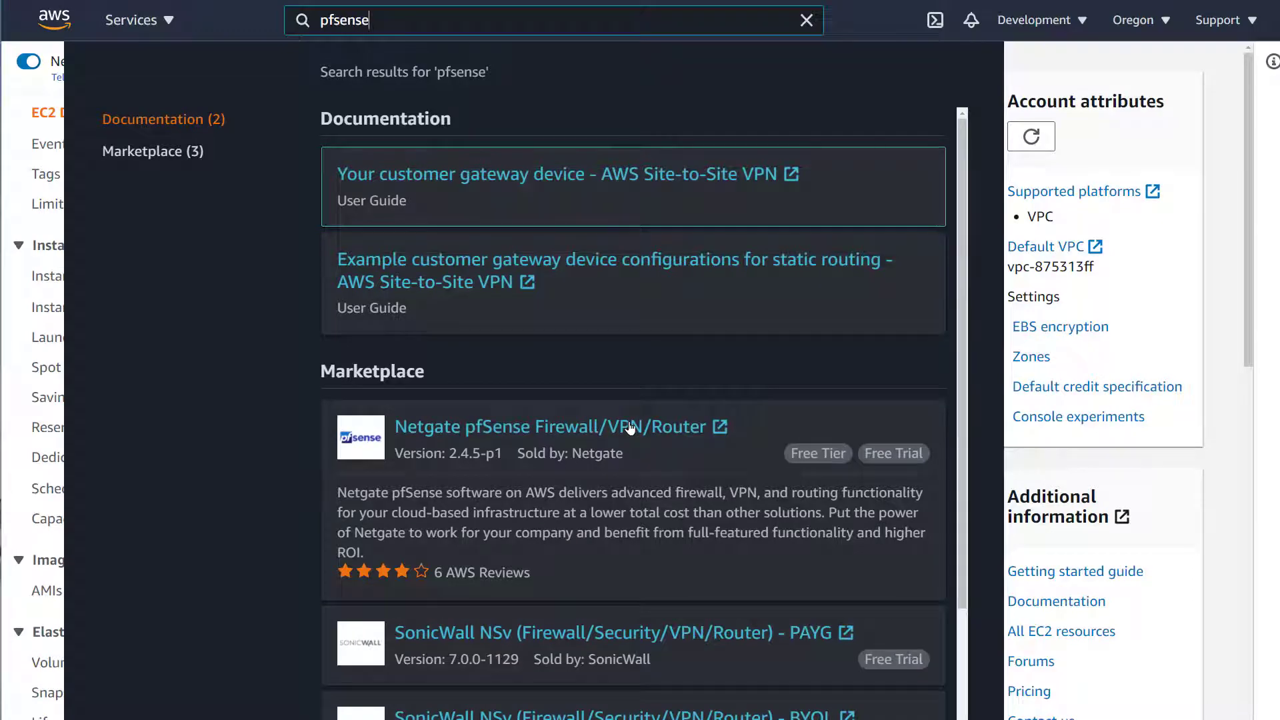
{"action": "left_click", "coordinate": [586, 428]}
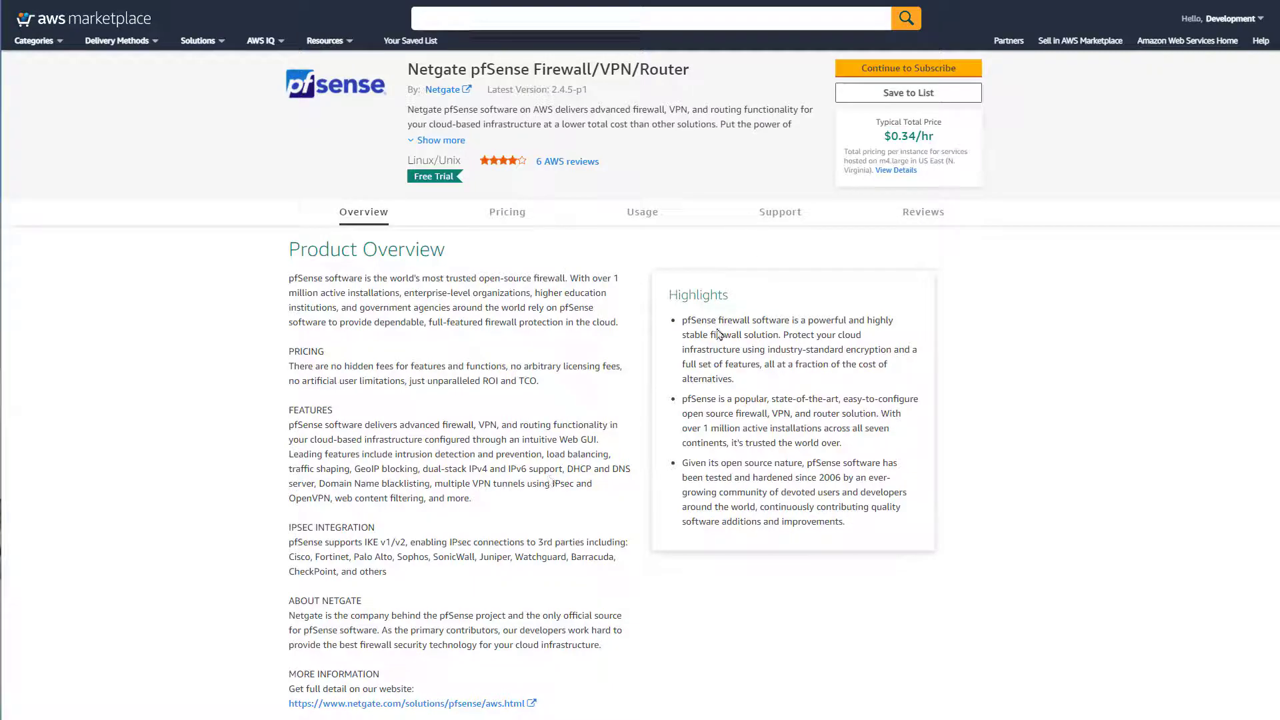
- Look through the pfSense listing's pricing, usage and subscription terms, and proceed to the software configuration
{"action": "scroll", "coordinate": [718, 334], "scroll_direction": "down", "scroll_amount": 12}
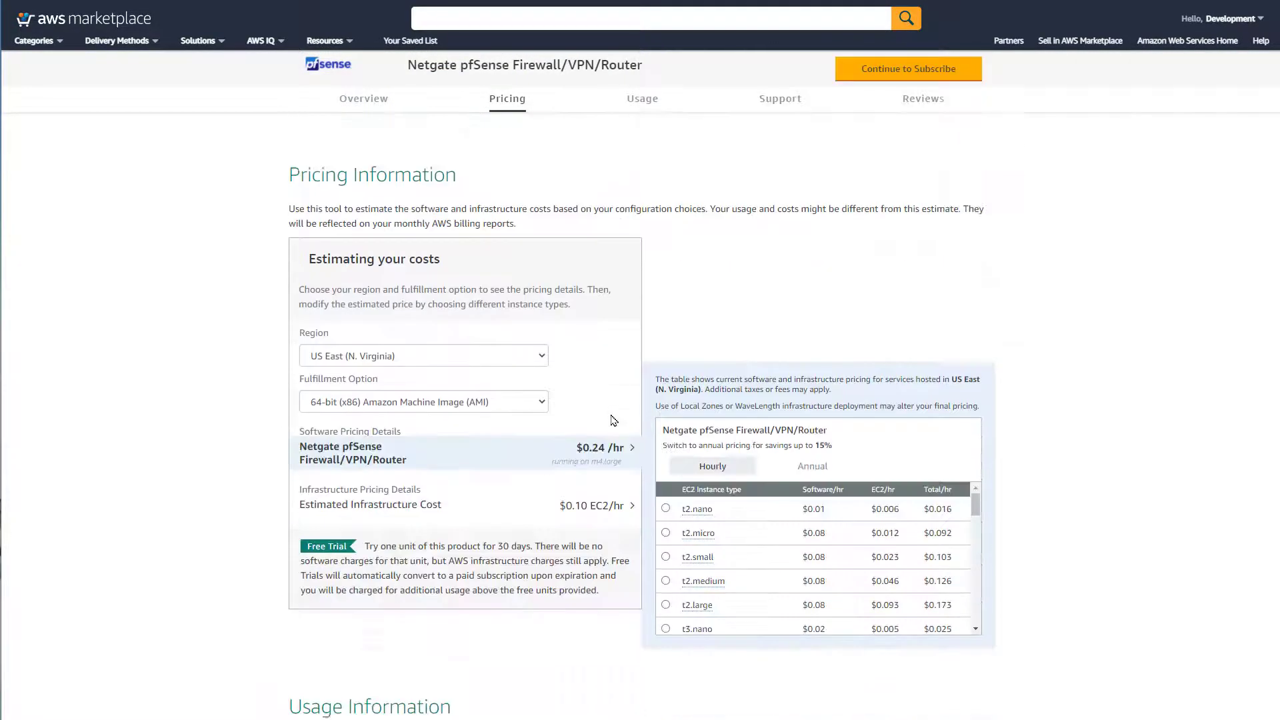
{"action": "scroll", "coordinate": [614, 420], "scroll_direction": "down", "scroll_amount": 2}
{"action": "scroll", "coordinate": [621, 462], "scroll_direction": "down", "scroll_amount": 2}
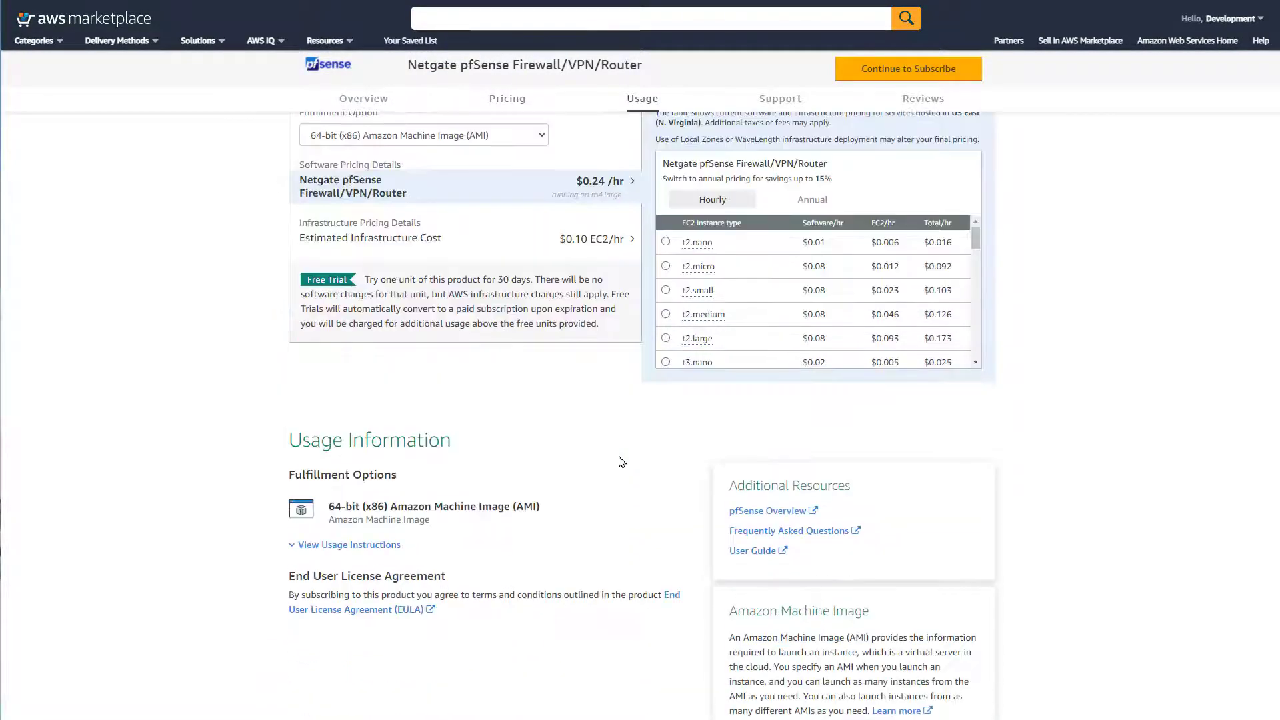
{"action": "scroll", "coordinate": [622, 462], "scroll_direction": "up", "scroll_amount": 15}
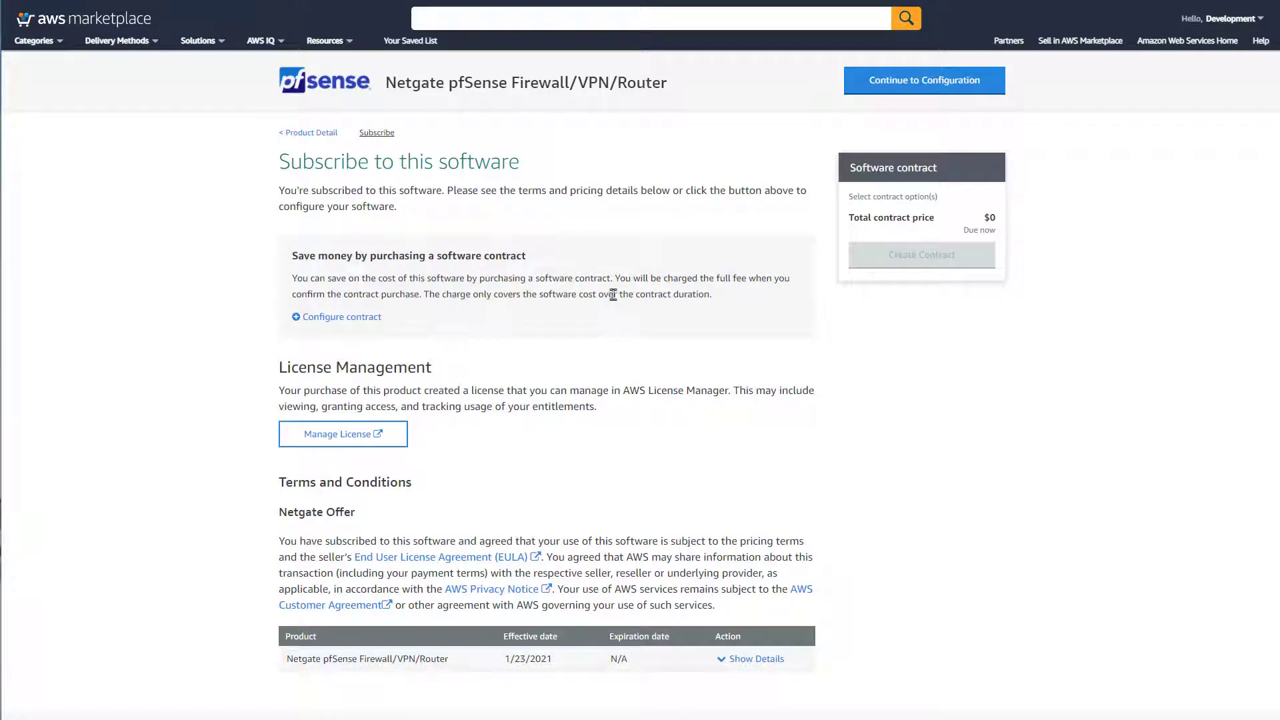
{"action": "scroll", "coordinate": [703, 324], "scroll_direction": "down", "scroll_amount": 4}
{"action": "scroll", "coordinate": [704, 325], "scroll_direction": "up", "scroll_amount": 4}
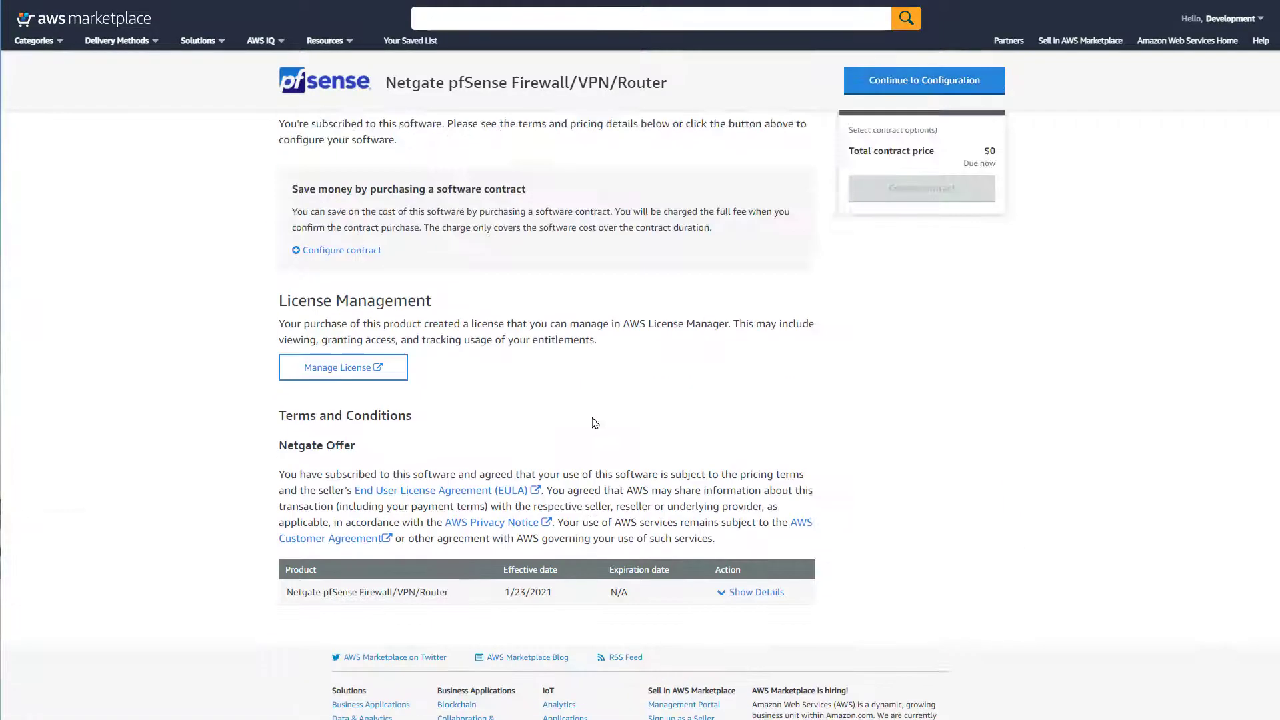
{"action": "left_click", "coordinate": [913, 82]}
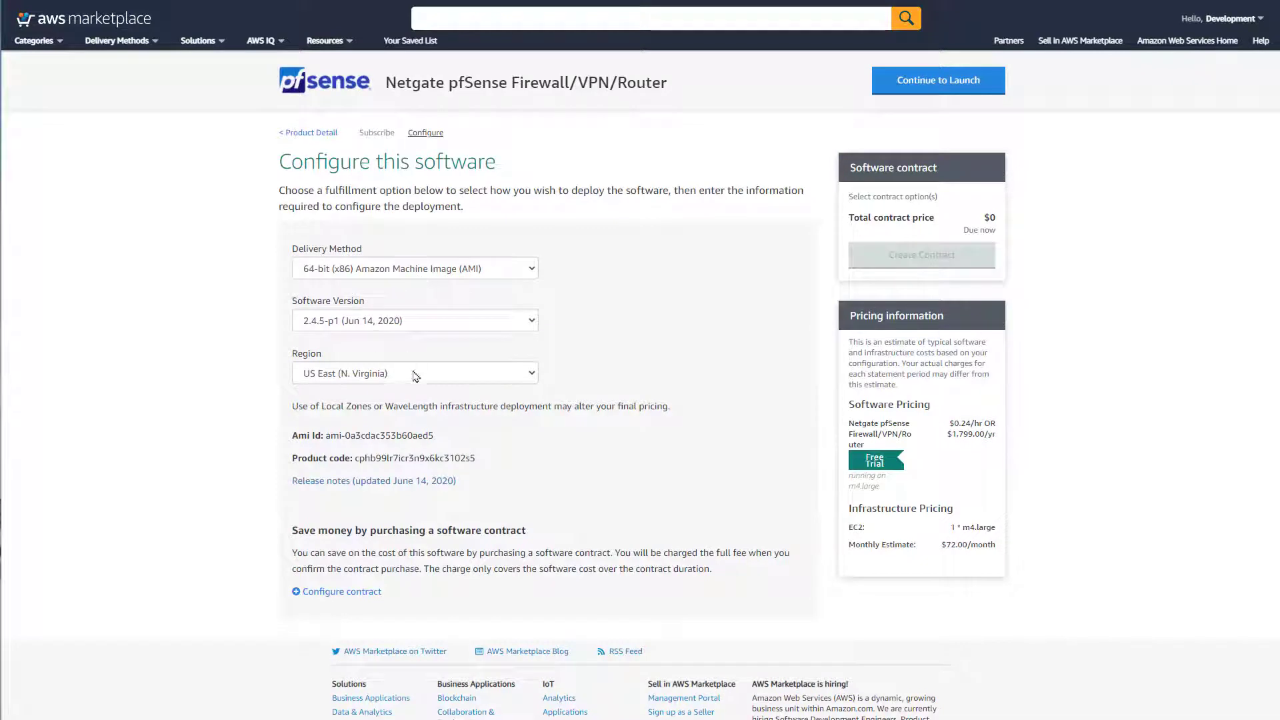
- Check the version and delivery method options, set the region to US West (Oregon) and continue to launch
{"action": "left_click", "coordinate": [443, 323]}
{"action": "left_click", "coordinate": [443, 325]}
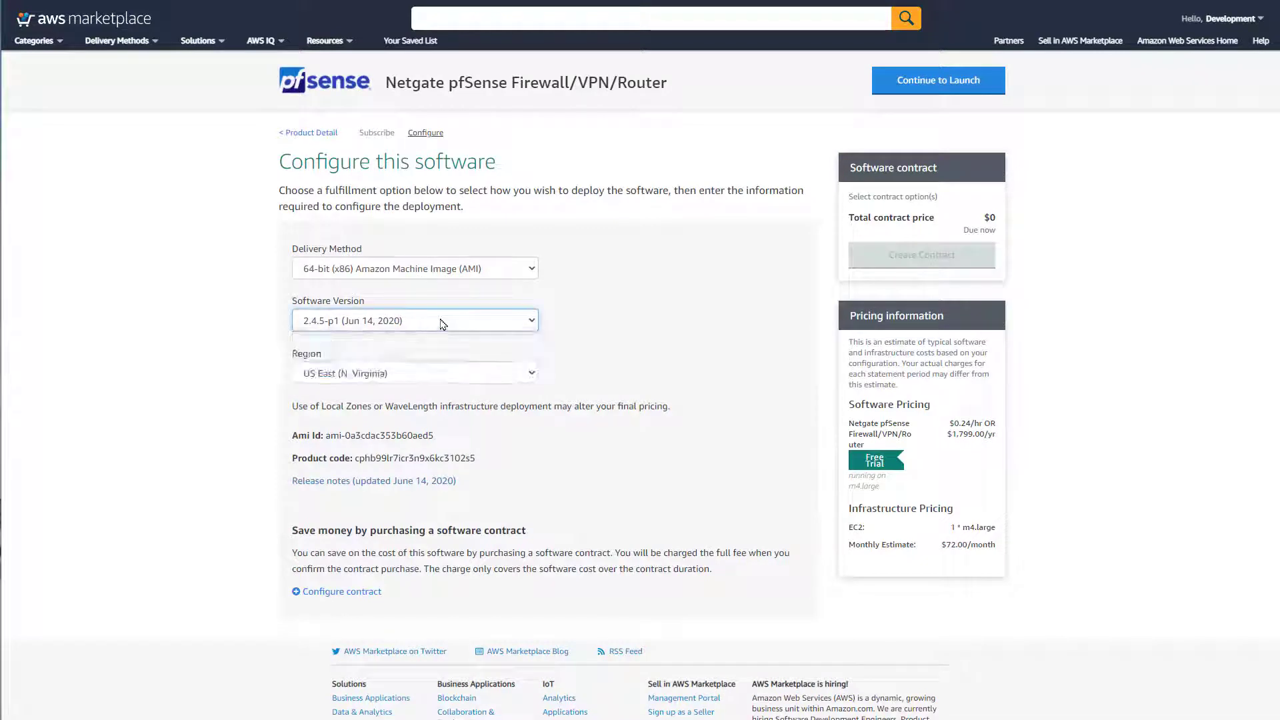
{"action": "left_click", "coordinate": [458, 273]}
{"action": "left_click", "coordinate": [459, 275]}
{"action": "left_click", "coordinate": [426, 372]}
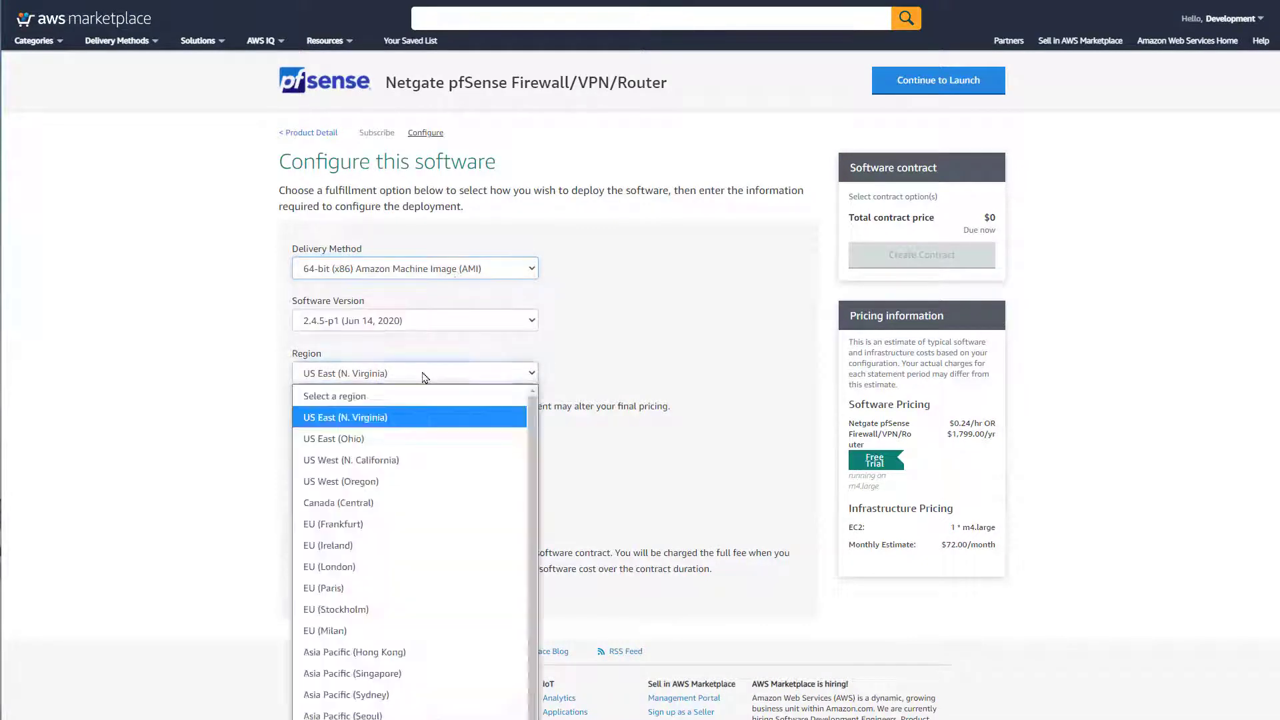
{"action": "left_click", "coordinate": [446, 471]}
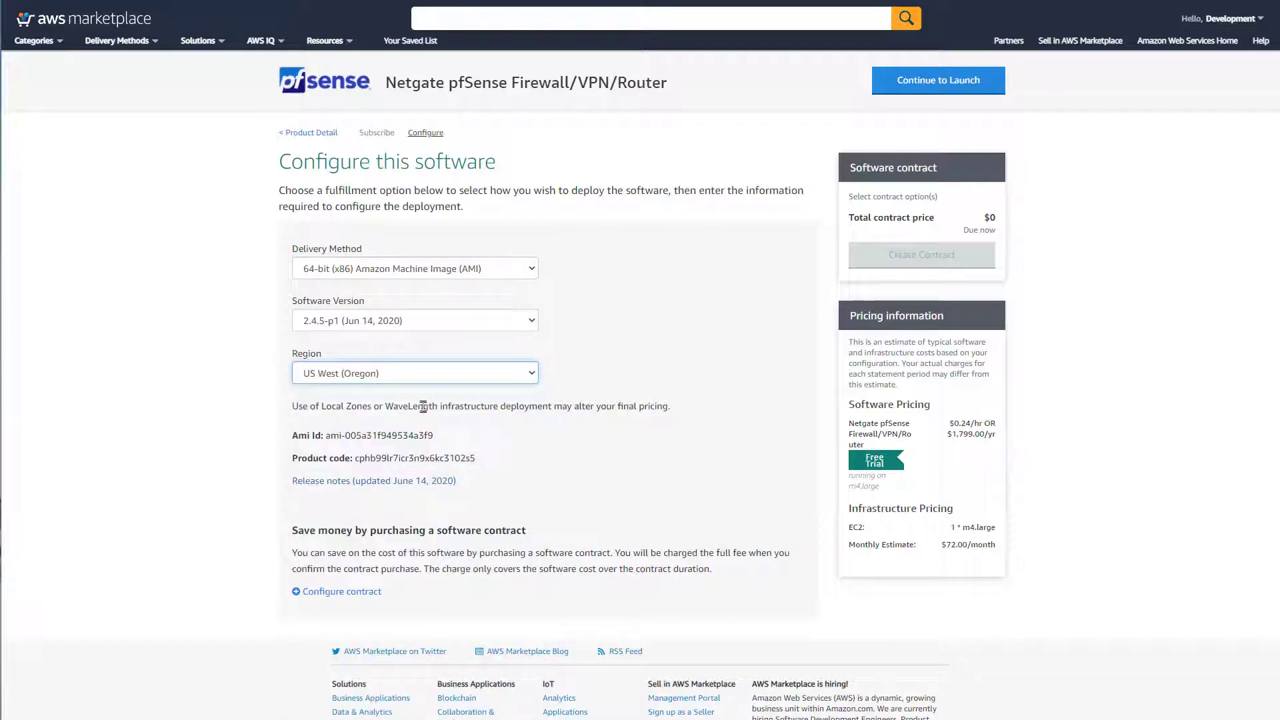
{"action": "left_click", "coordinate": [927, 81]}
{"action": "left_click", "coordinate": [927, 81]}
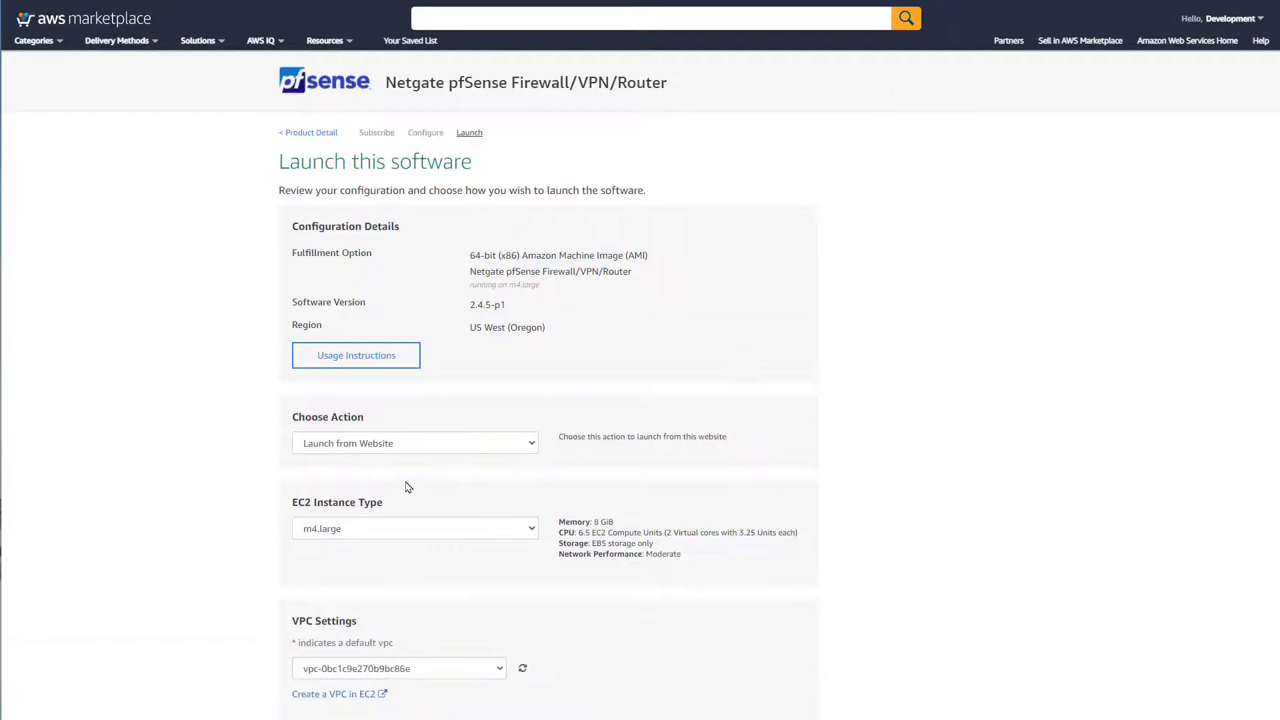
- Launch the software through EC2 and continue to the instance details with the t2.micro instance type
{"action": "left_click", "coordinate": [523, 445]}
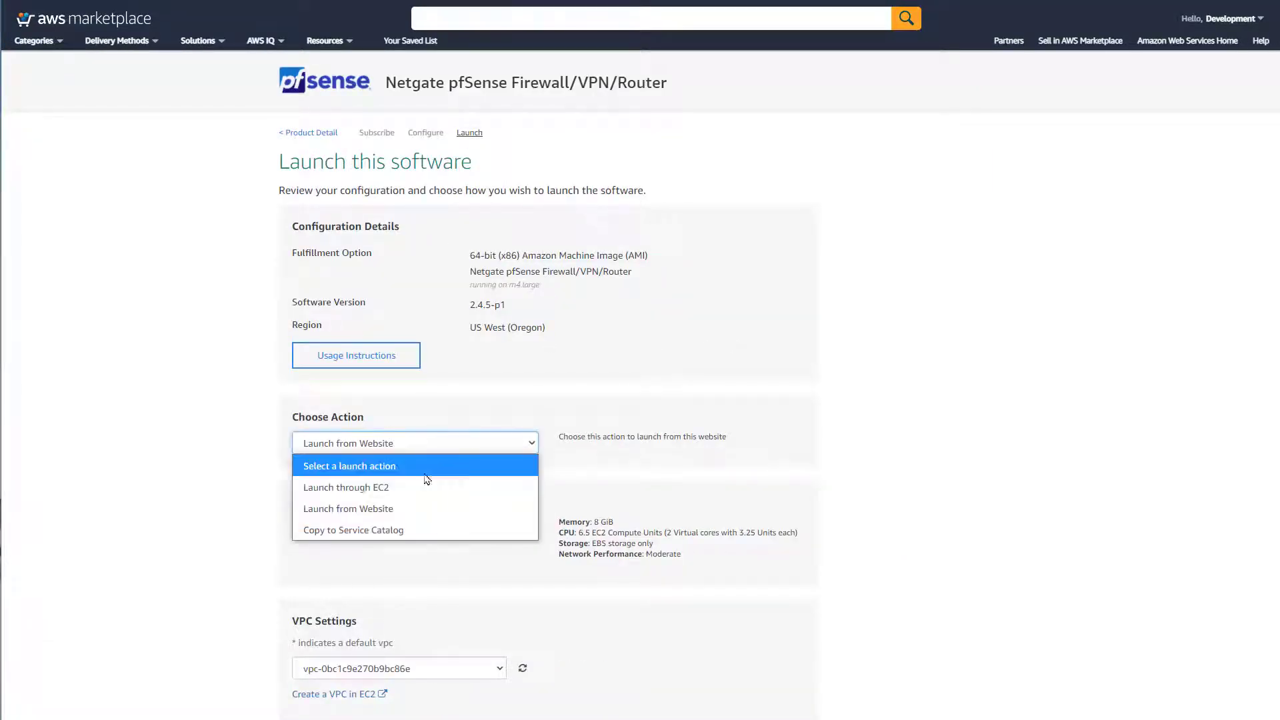
{"action": "left_click", "coordinate": [413, 487]}
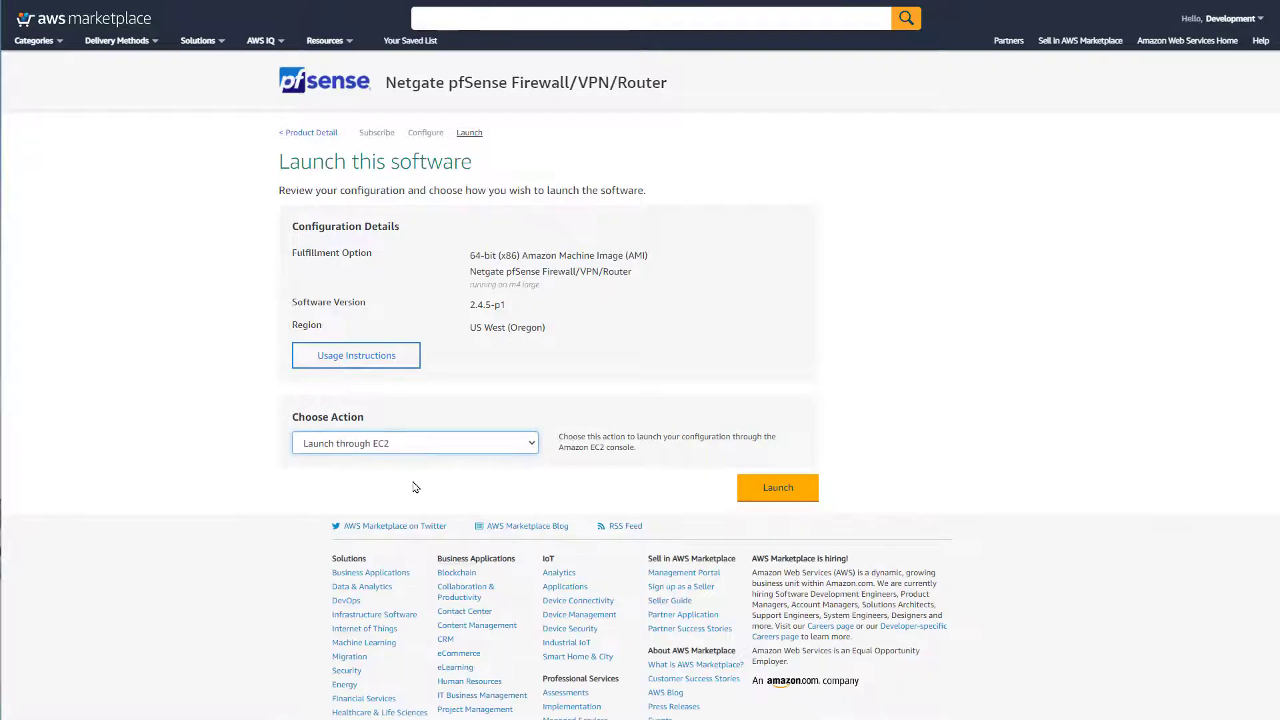
{"action": "left_click", "coordinate": [781, 491]}
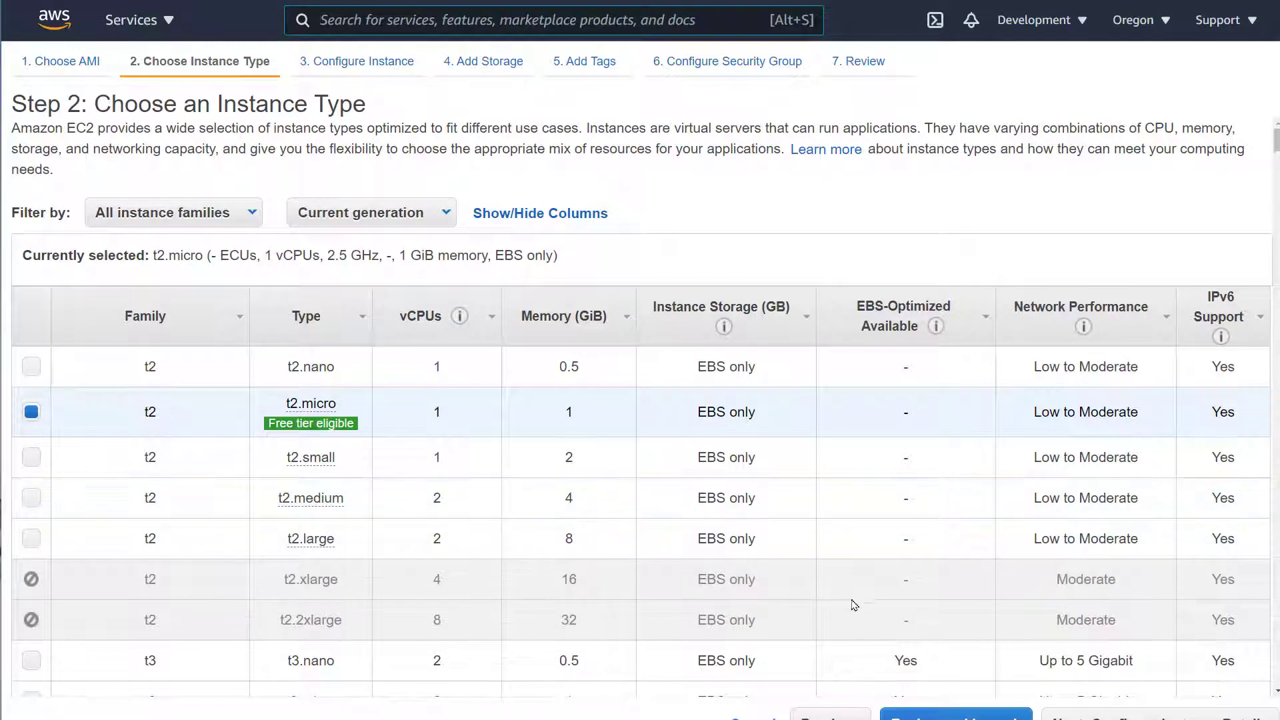
{"action": "scroll", "coordinate": [943, 586], "scroll_direction": "down", "scroll_amount": 3}
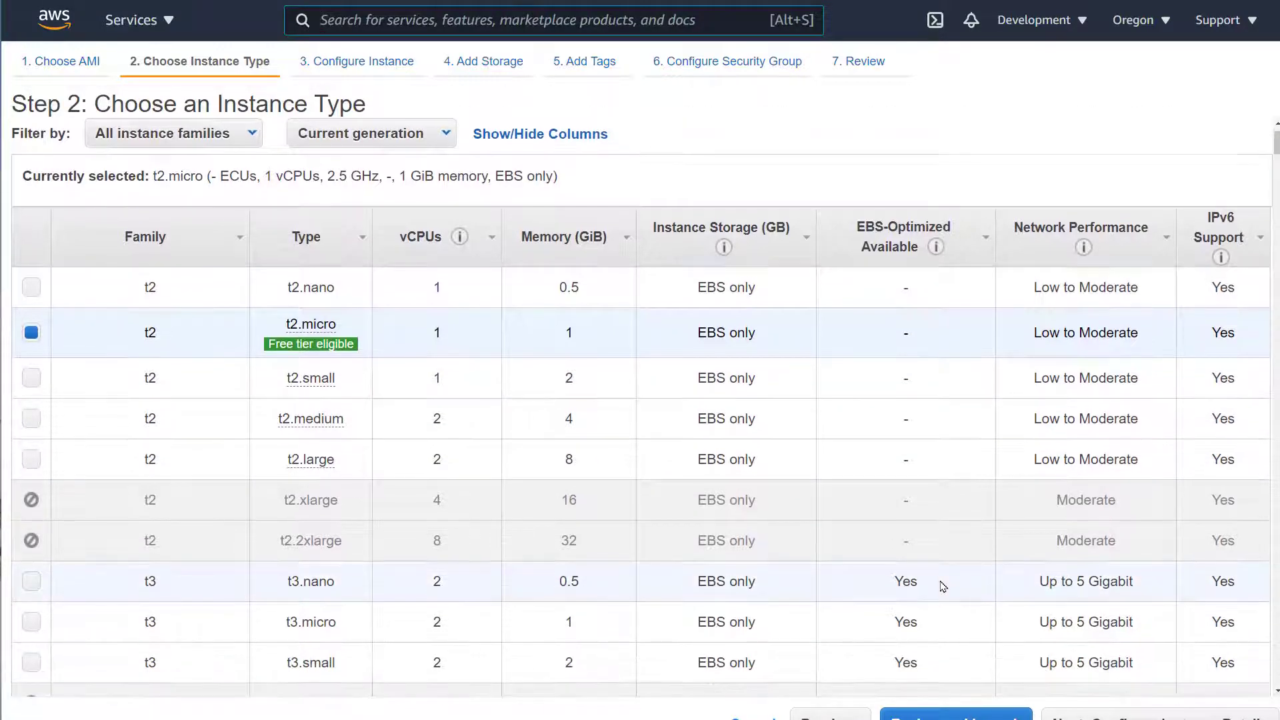
{"action": "left_click", "coordinate": [1091, 717]}
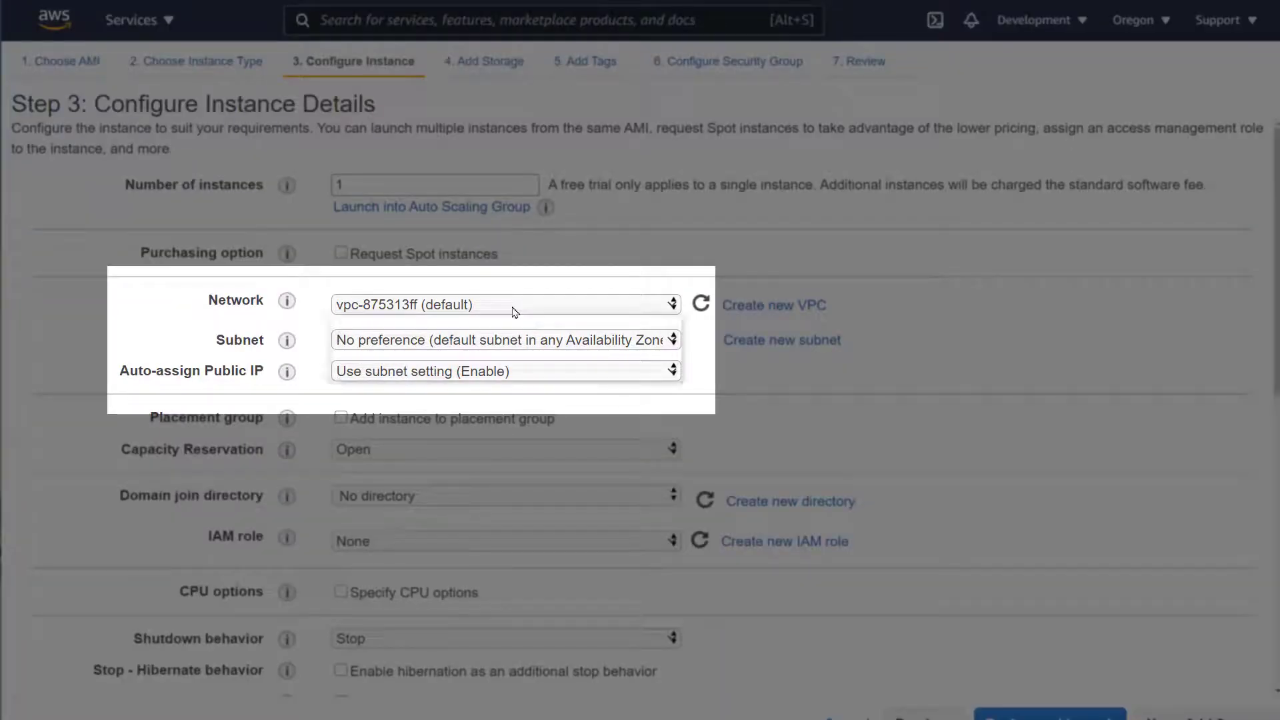
- Place the instance in the firewall-tutorial VPC and external-public subnet, and enable auto-assigned public IP
{"action": "left_click", "coordinate": [514, 308]}
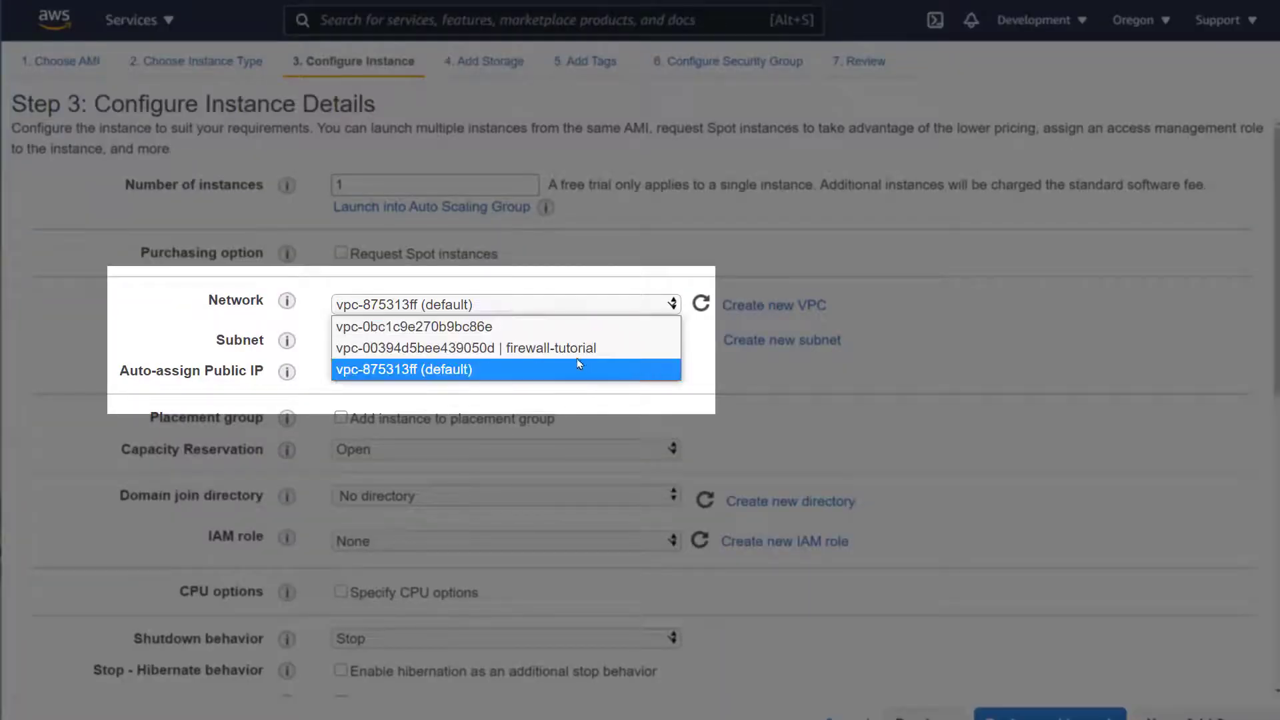
{"action": "left_click", "coordinate": [574, 423]}
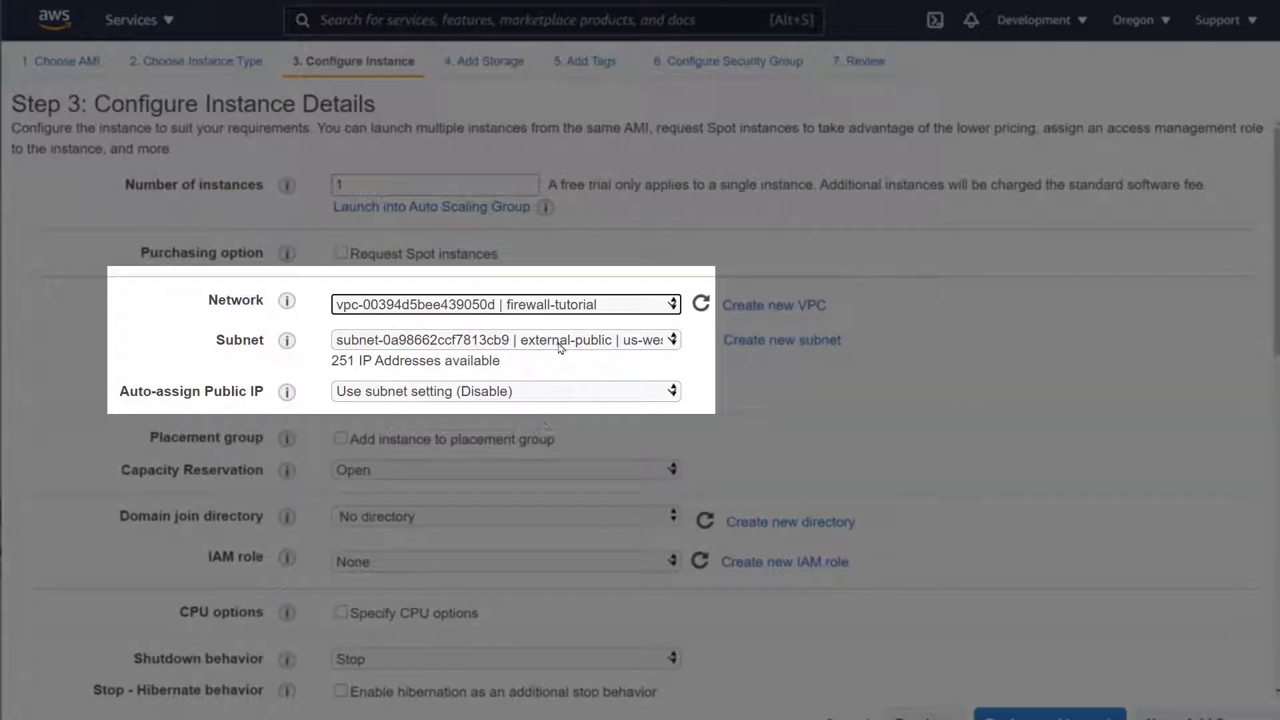
{"action": "left_click", "coordinate": [561, 343]}
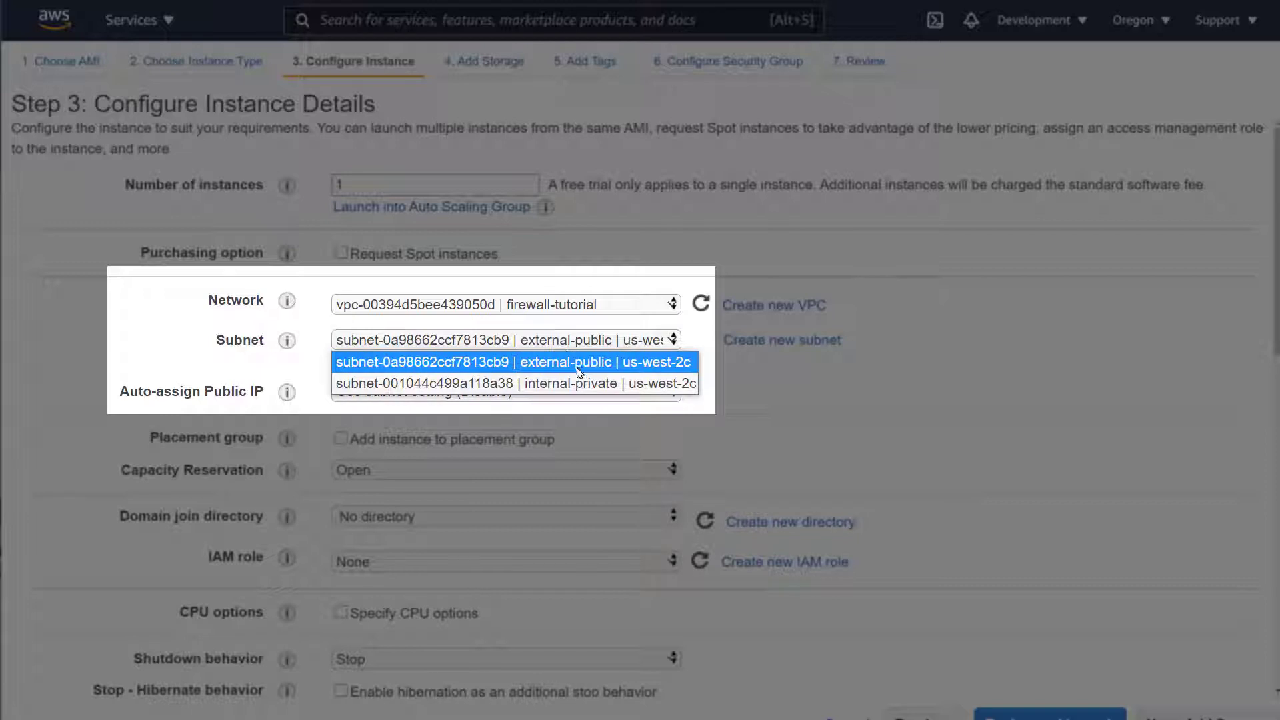
{"action": "left_click", "coordinate": [656, 366]}
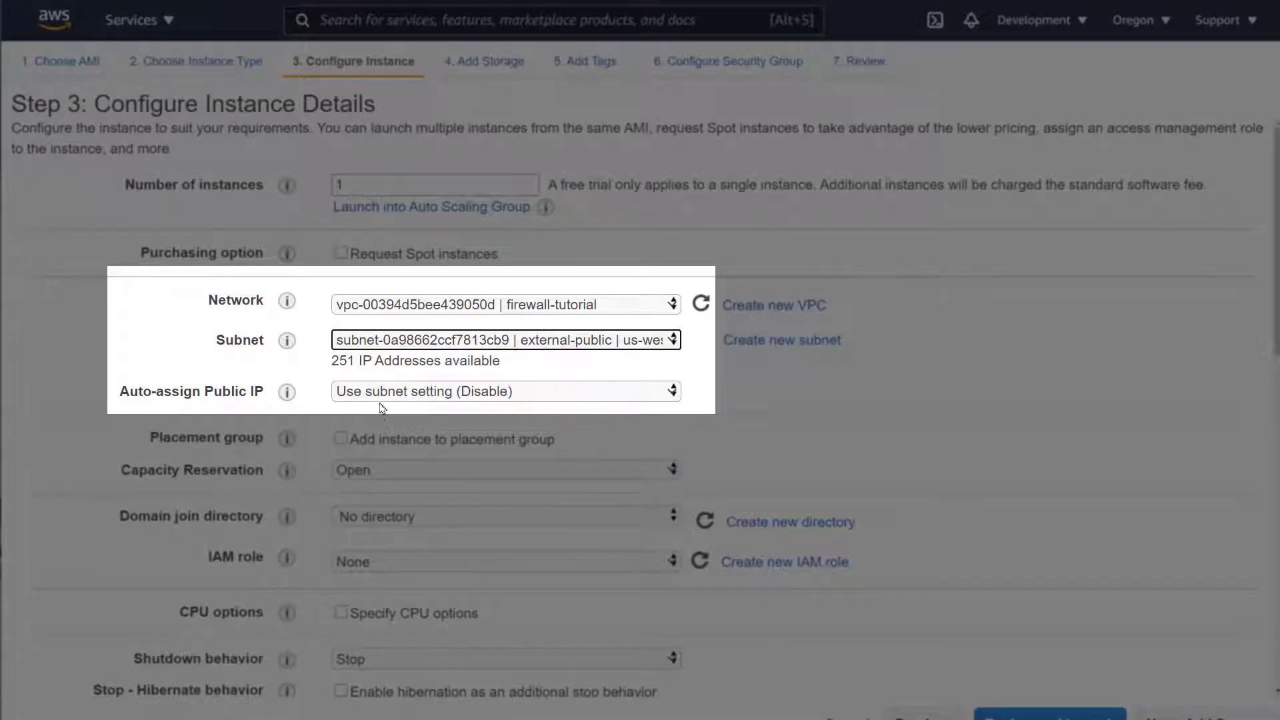
{"action": "left_click", "coordinate": [453, 401]}
{"action": "left_click", "coordinate": [444, 435]}
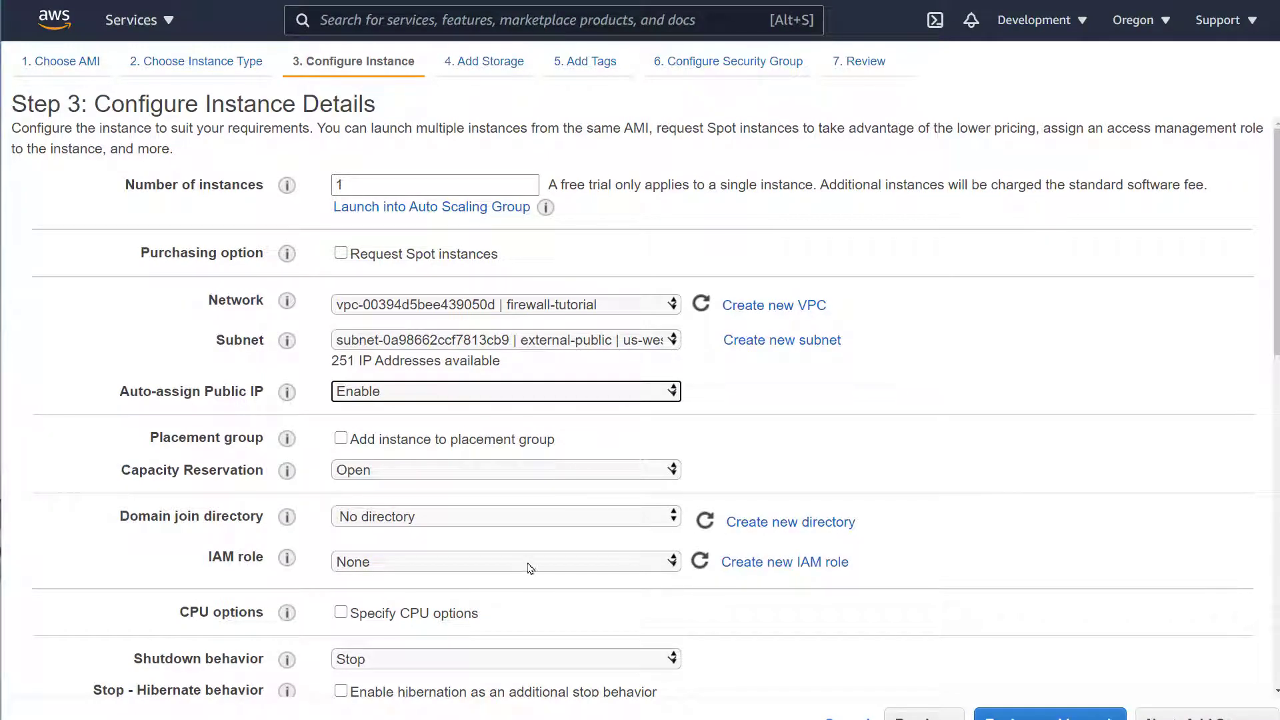
- Accept the default network interface, storage, tag and security group settings and proceed to the launch review
{"action": "scroll", "coordinate": [528, 572], "scroll_direction": "down", "scroll_amount": 5}
{"action": "scroll", "coordinate": [528, 572], "scroll_direction": "down", "scroll_amount": 7}
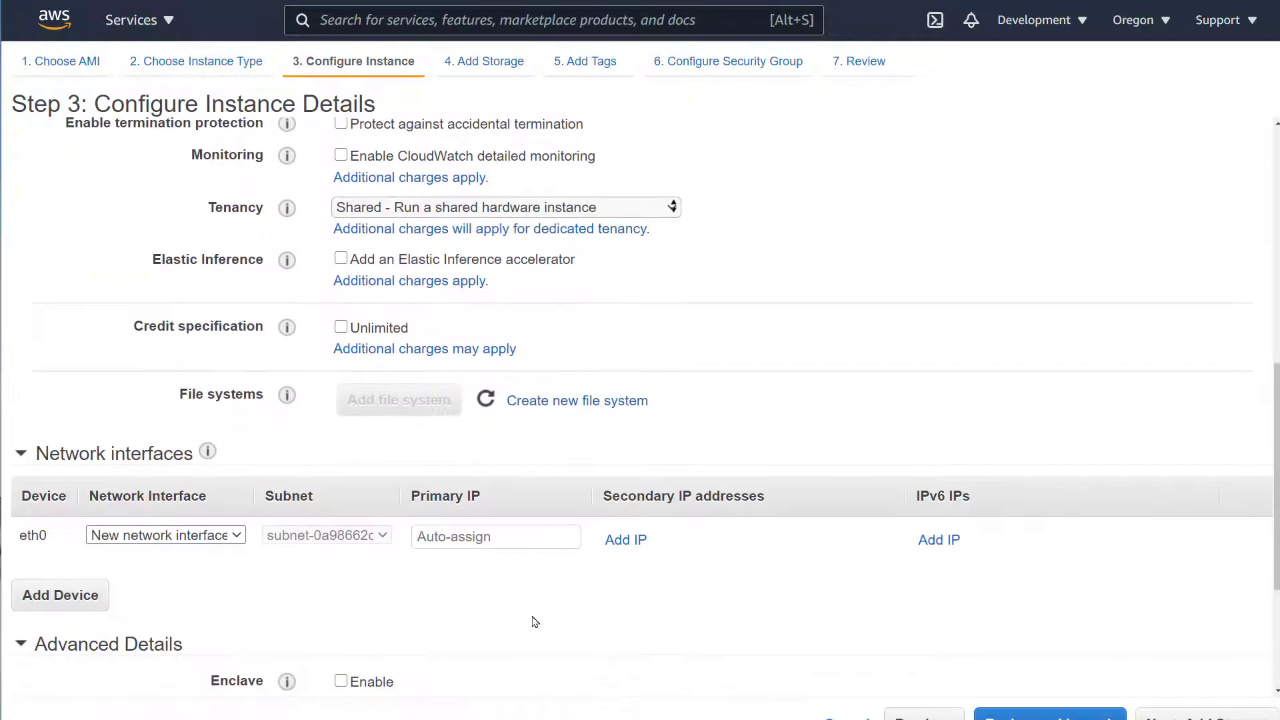
{"action": "left_click", "coordinate": [1191, 715]}
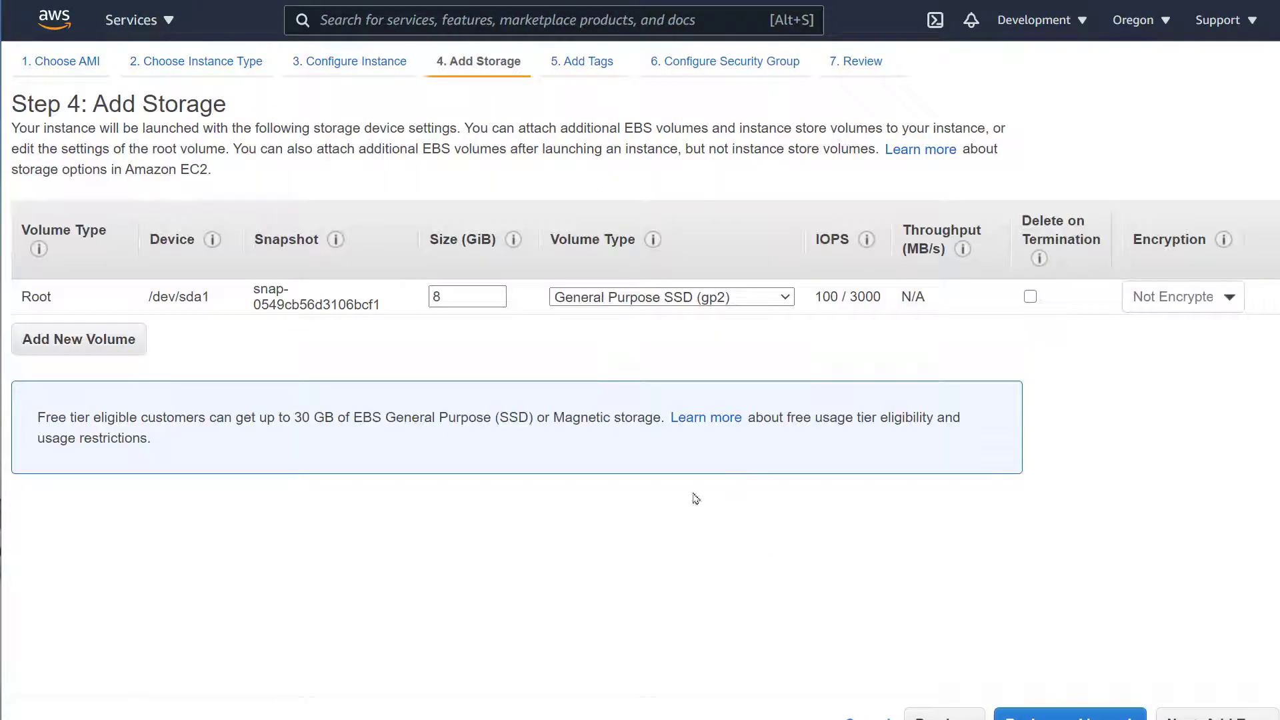
{"action": "left_click", "coordinate": [1203, 716]}
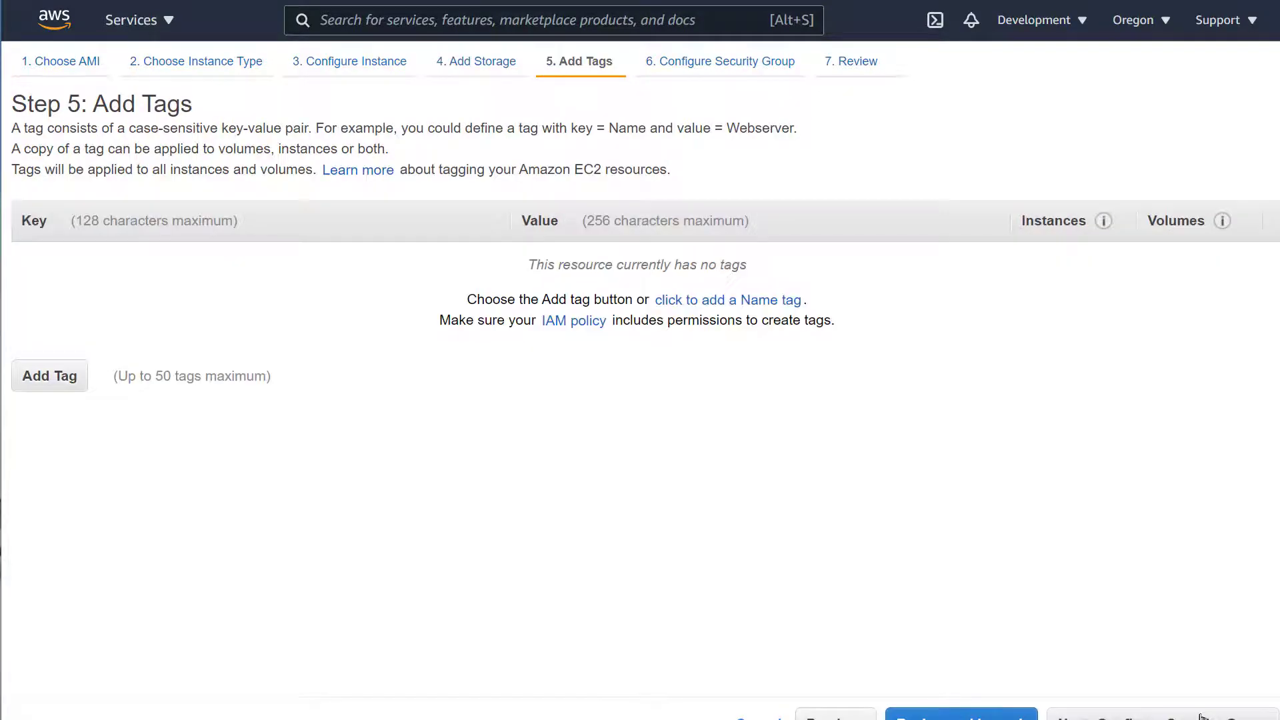
{"action": "left_click", "coordinate": [1203, 716]}
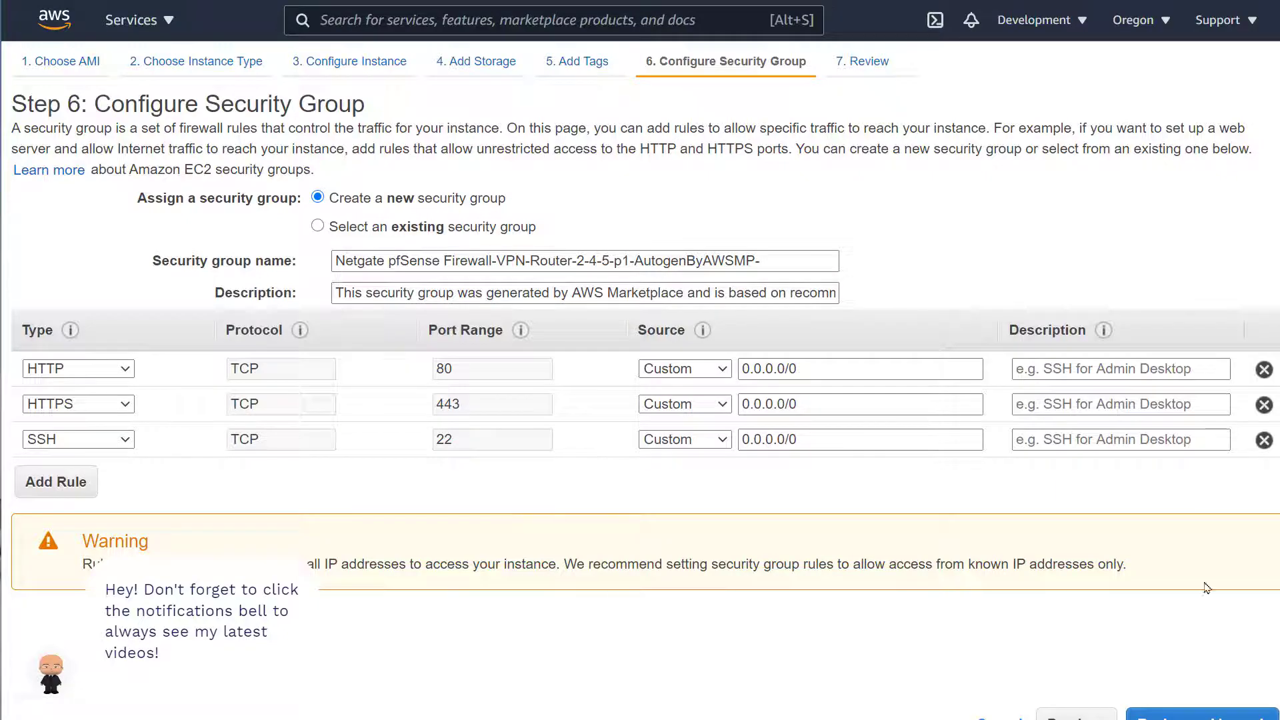
{"action": "left_click", "coordinate": [1213, 715]}
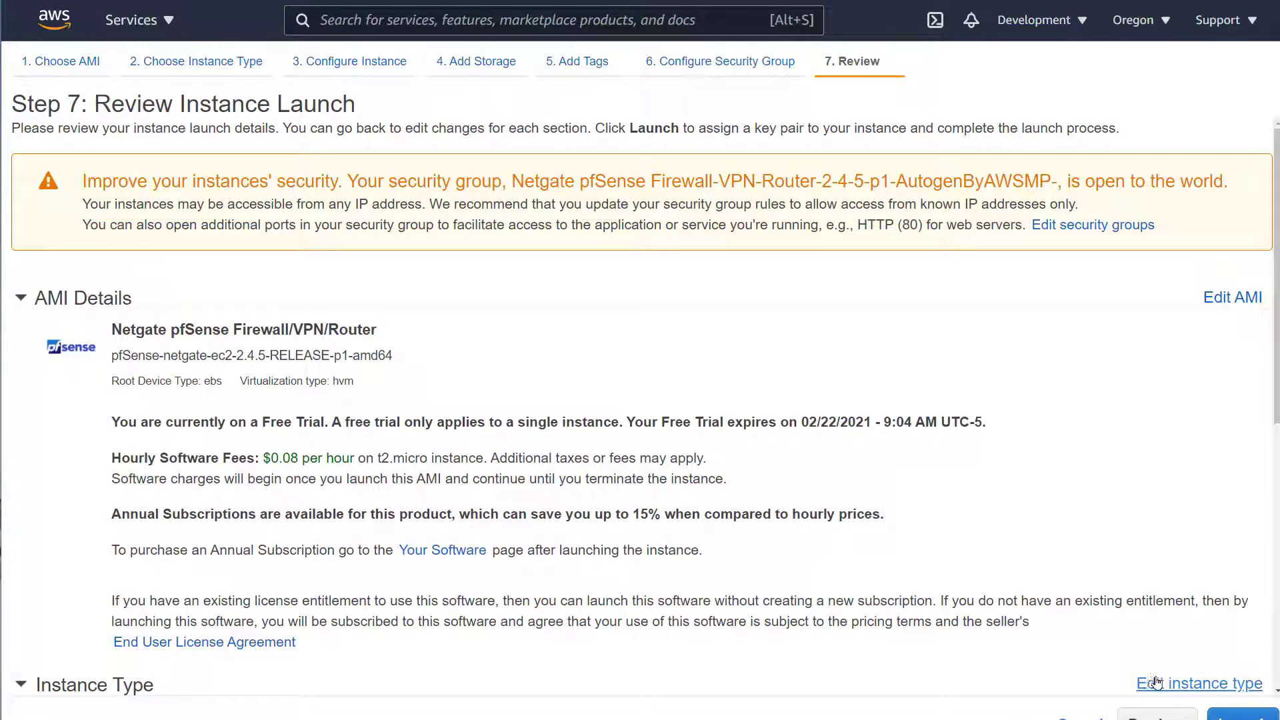
- Launch the instance with the existing pfsense key pair, acknowledging access to its private key file
{"action": "left_click", "coordinate": [1239, 717]}
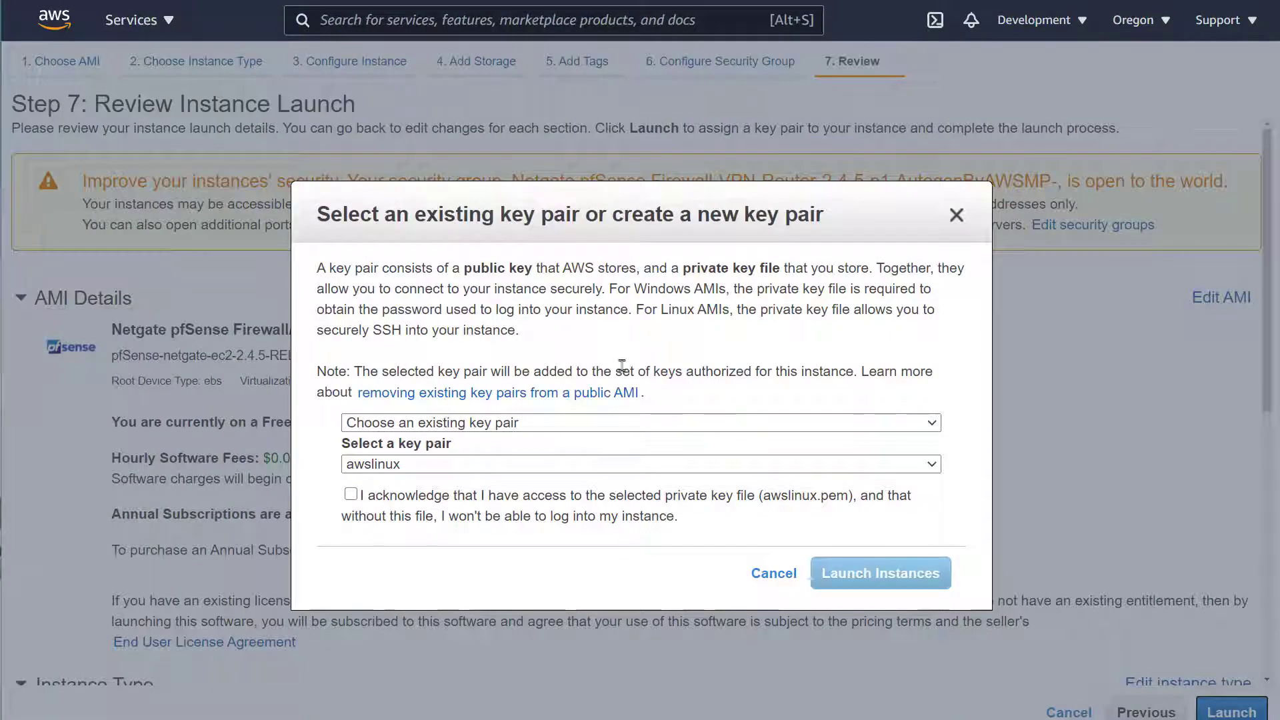
{"action": "left_click", "coordinate": [440, 470]}
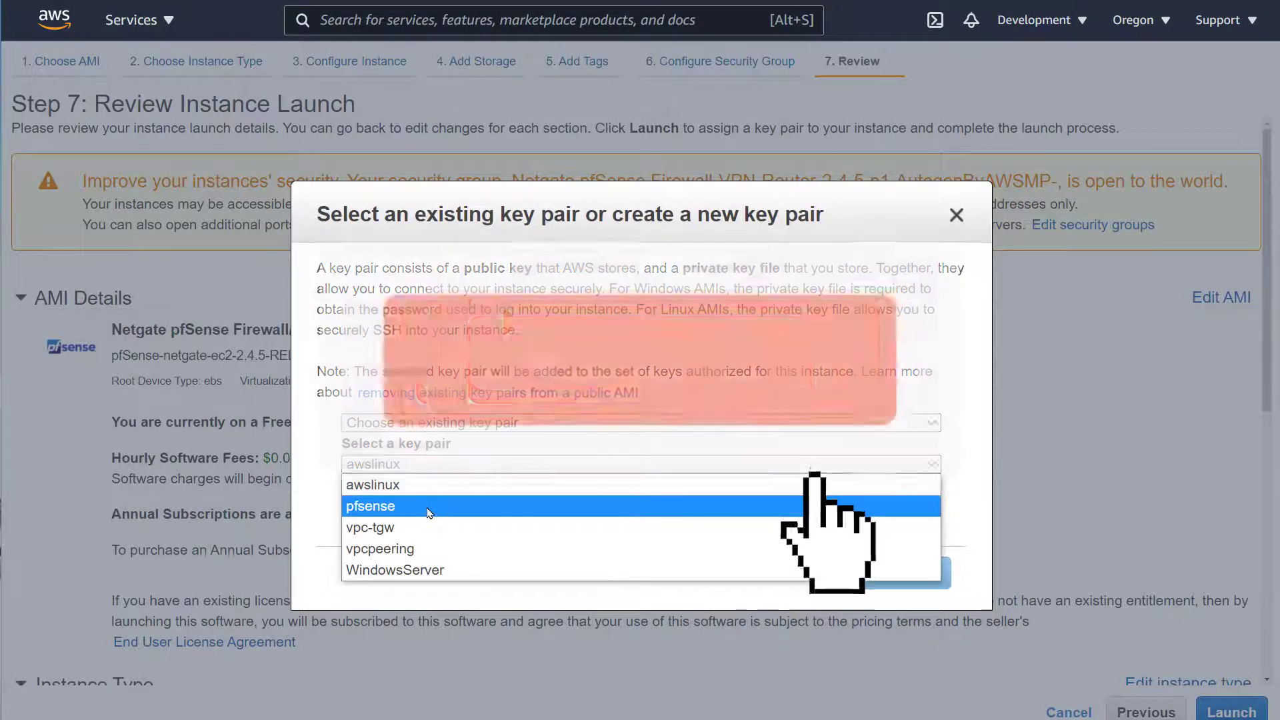
{"action": "left_click", "coordinate": [430, 507]}
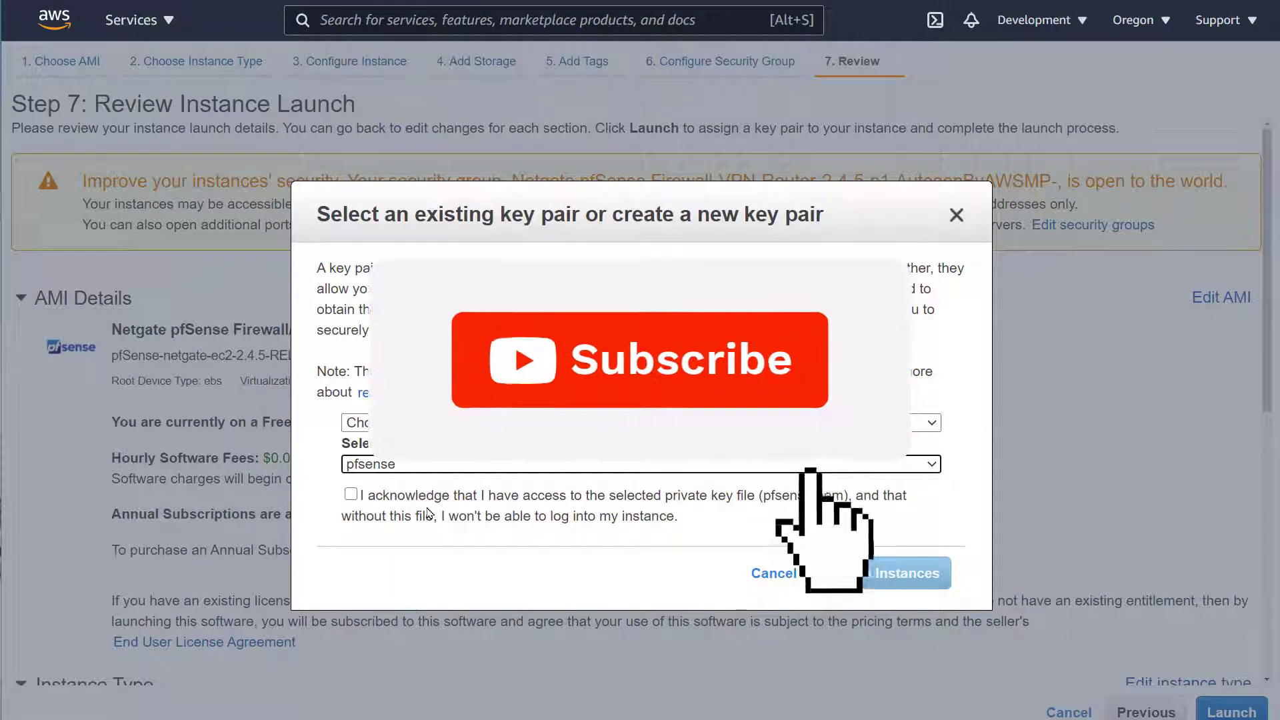
{"action": "left_click", "coordinate": [351, 496]}
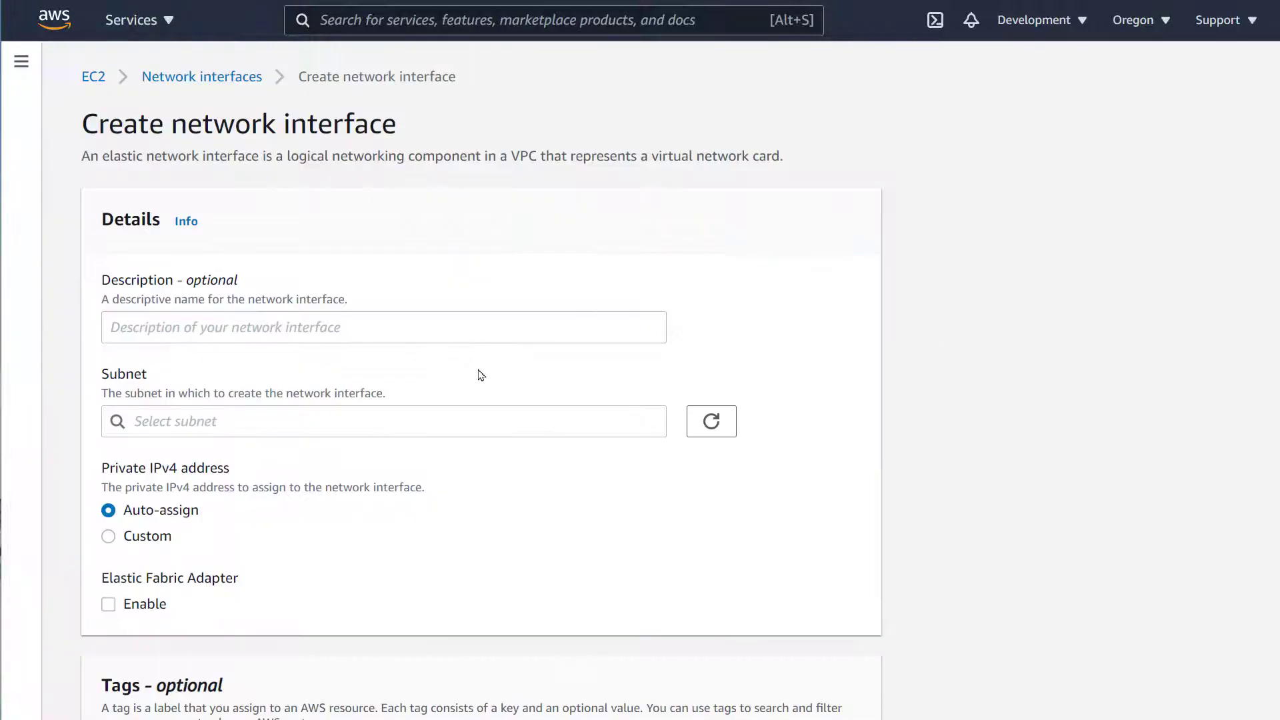
- Create a network interface with the description pfsense-internal, the internal-private subnet subnet-001044c499a118a38 and the default security group
{"action": "left_click", "coordinate": [229, 329]}
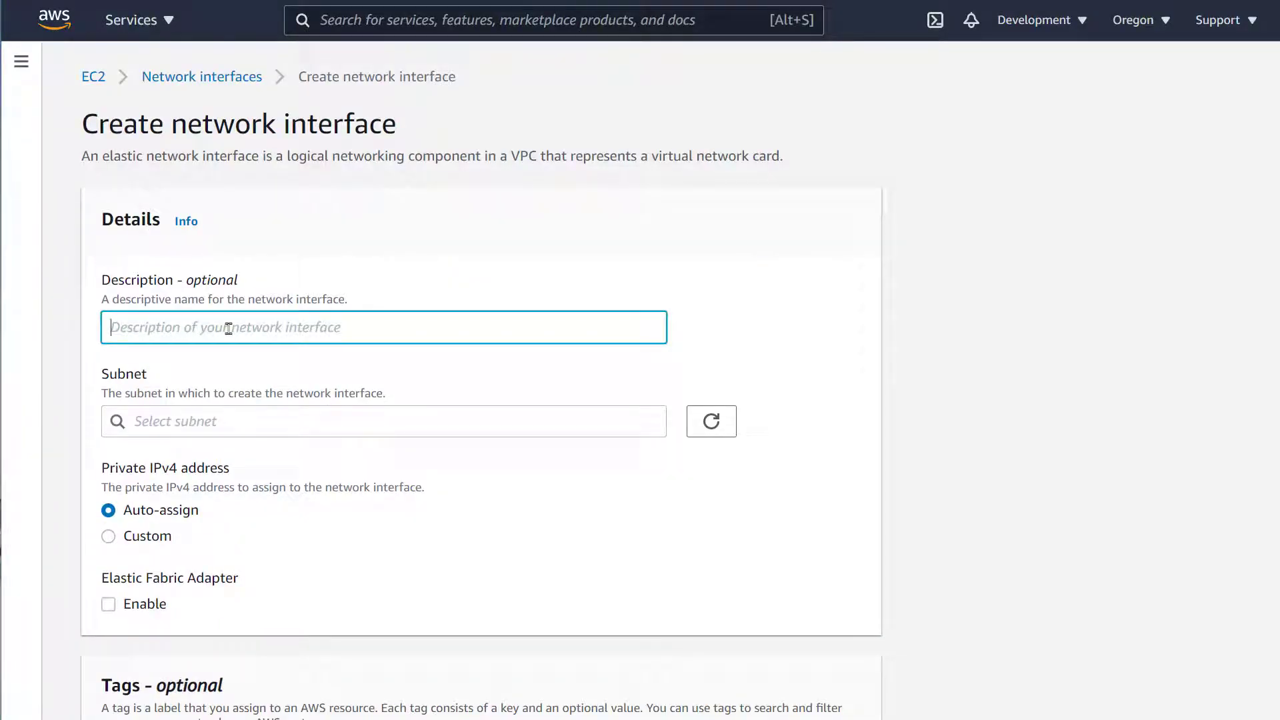
{"action": "type", "text": "pfsense-internal"}
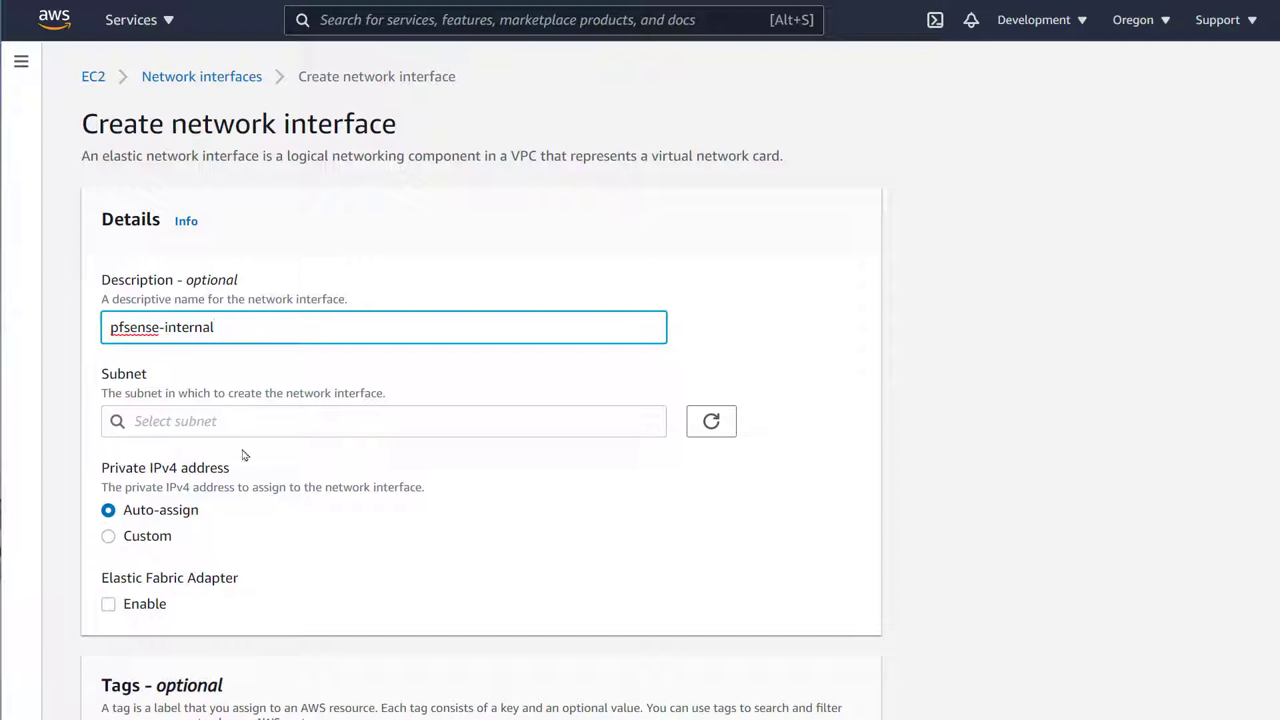
{"action": "left_click", "coordinate": [259, 409]}
{"action": "left_click", "coordinate": [264, 213]}
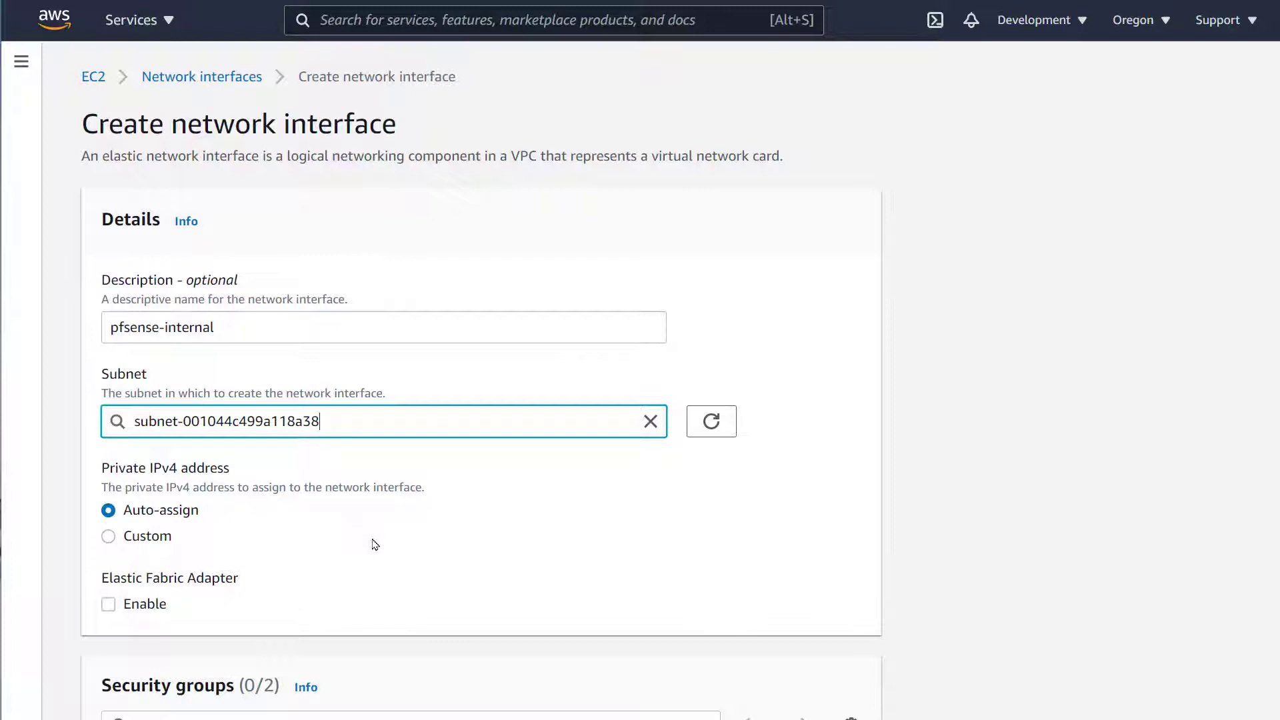
{"action": "scroll", "coordinate": [374, 540], "scroll_direction": "down", "scroll_amount": 3}
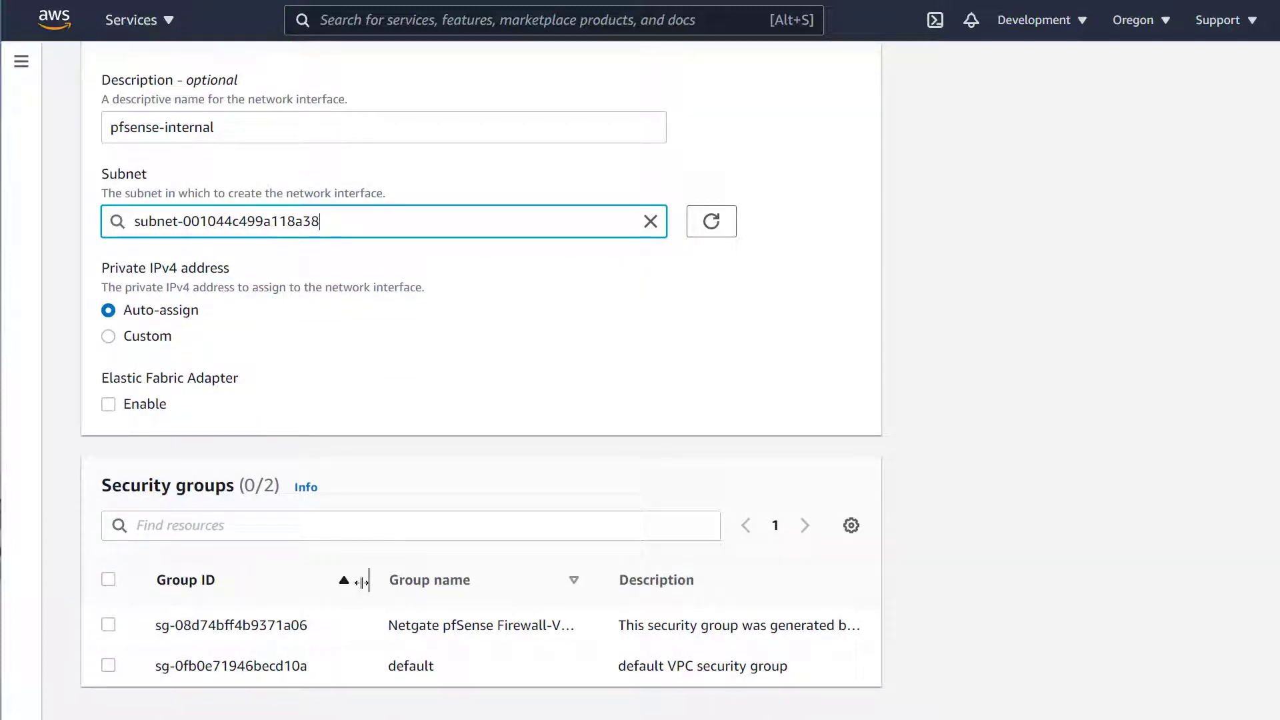
{"action": "scroll", "coordinate": [419, 519], "scroll_direction": "down", "scroll_amount": 2}
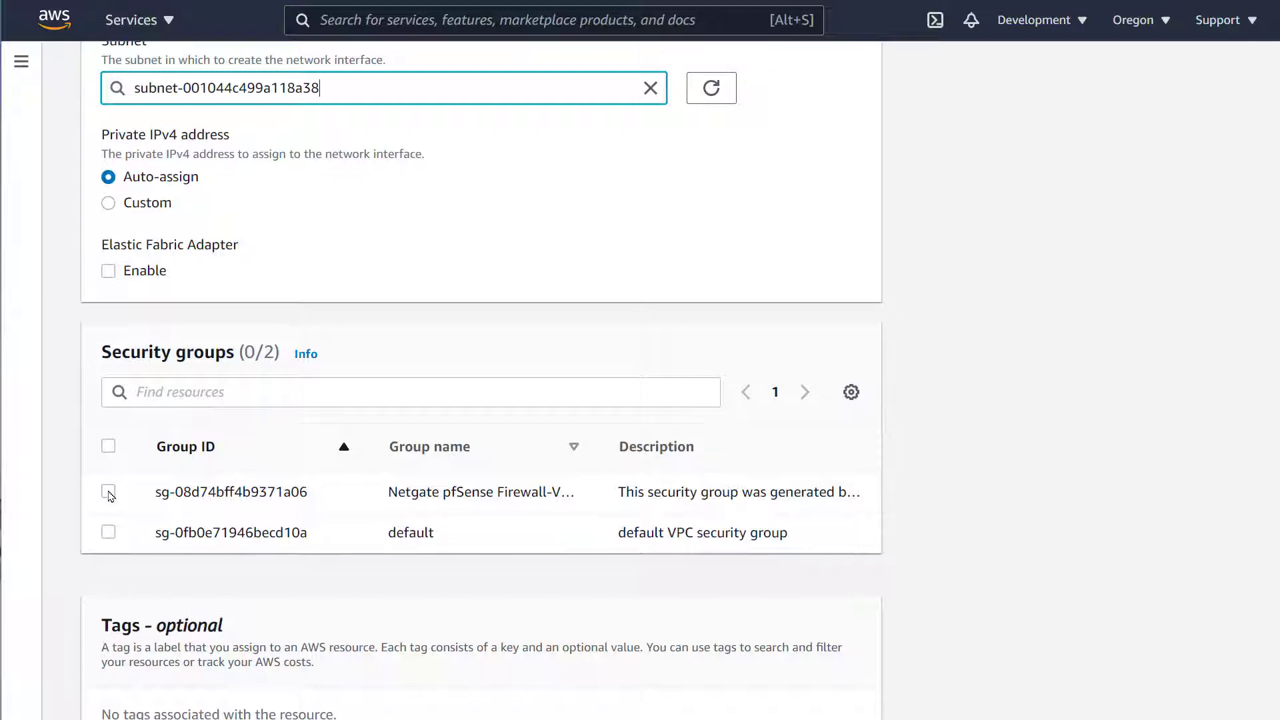
{"action": "left_click", "coordinate": [108, 532]}
{"action": "scroll", "coordinate": [480, 620], "scroll_direction": "down", "scroll_amount": 2}
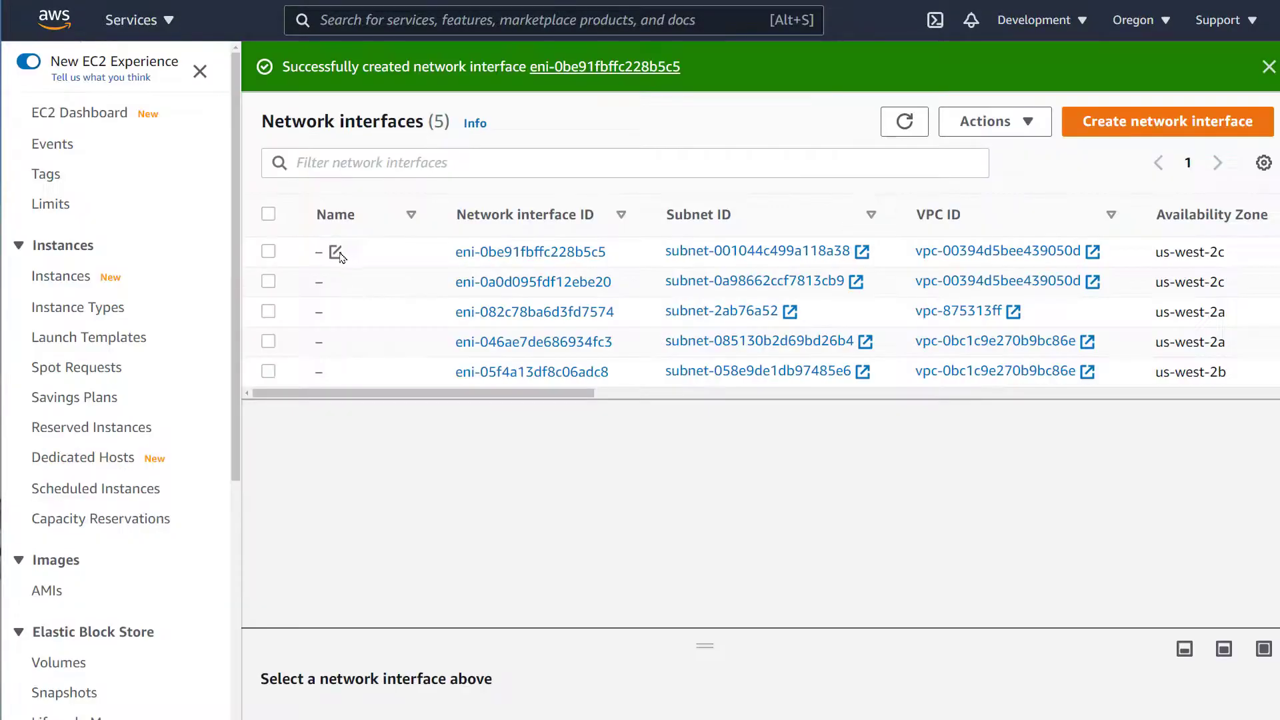
- Name the newly created network interface in the internal-private subnet pfsense-internal
{"action": "left_click", "coordinate": [337, 253]}
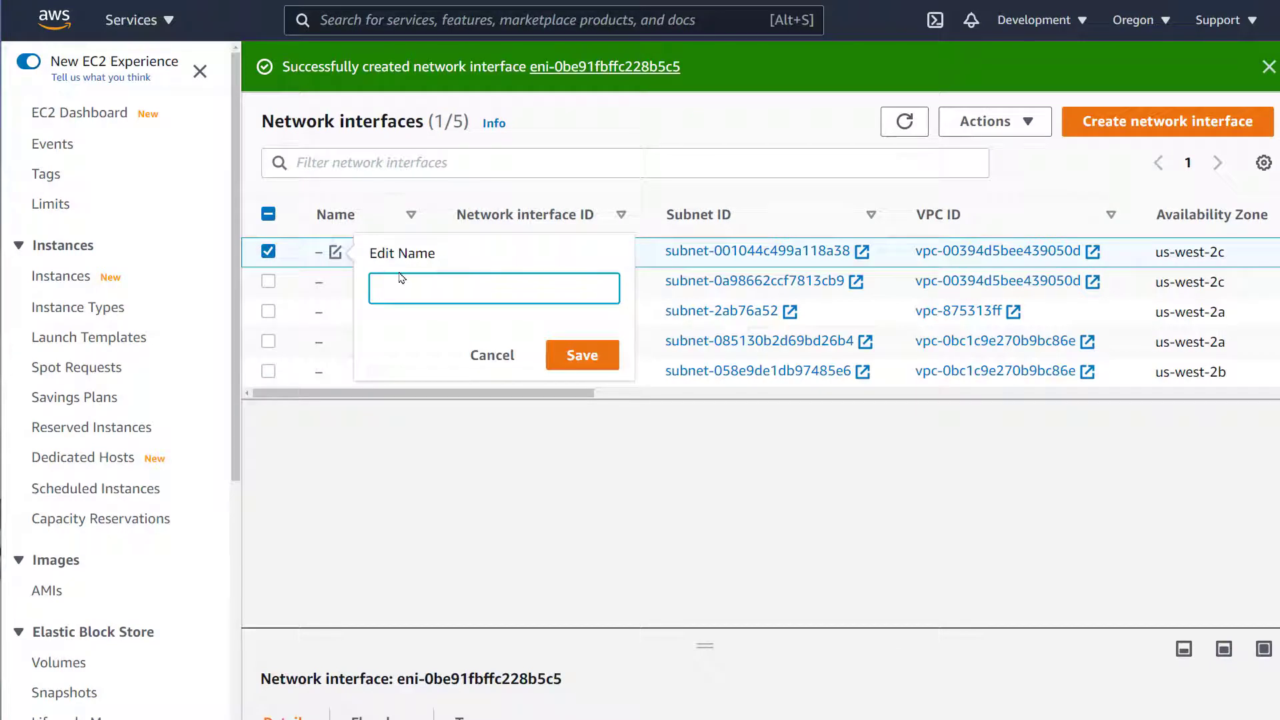
{"action": "type", "text": "pfsense-internal"}
{"action": "key", "text": "Return"}
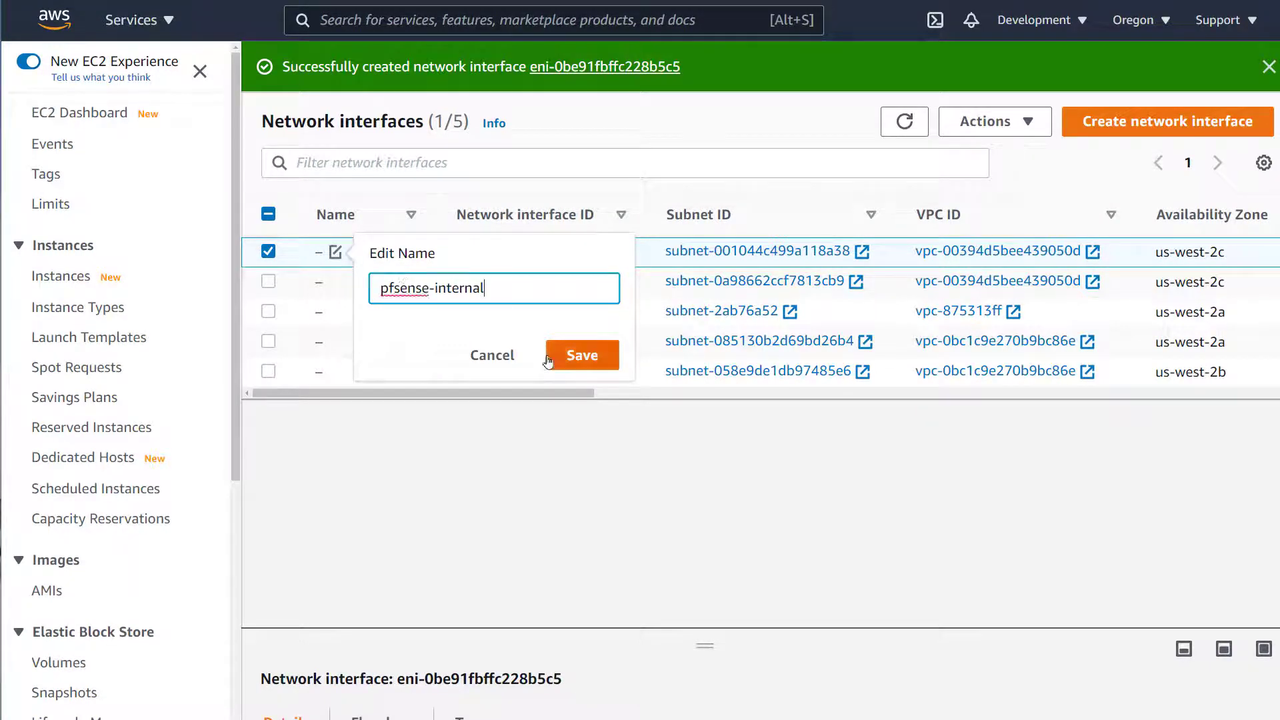
- Attach the pfsense-internal network interface to the instance i-03ace6fb315db5fc5
{"action": "left_click", "coordinate": [998, 125]}
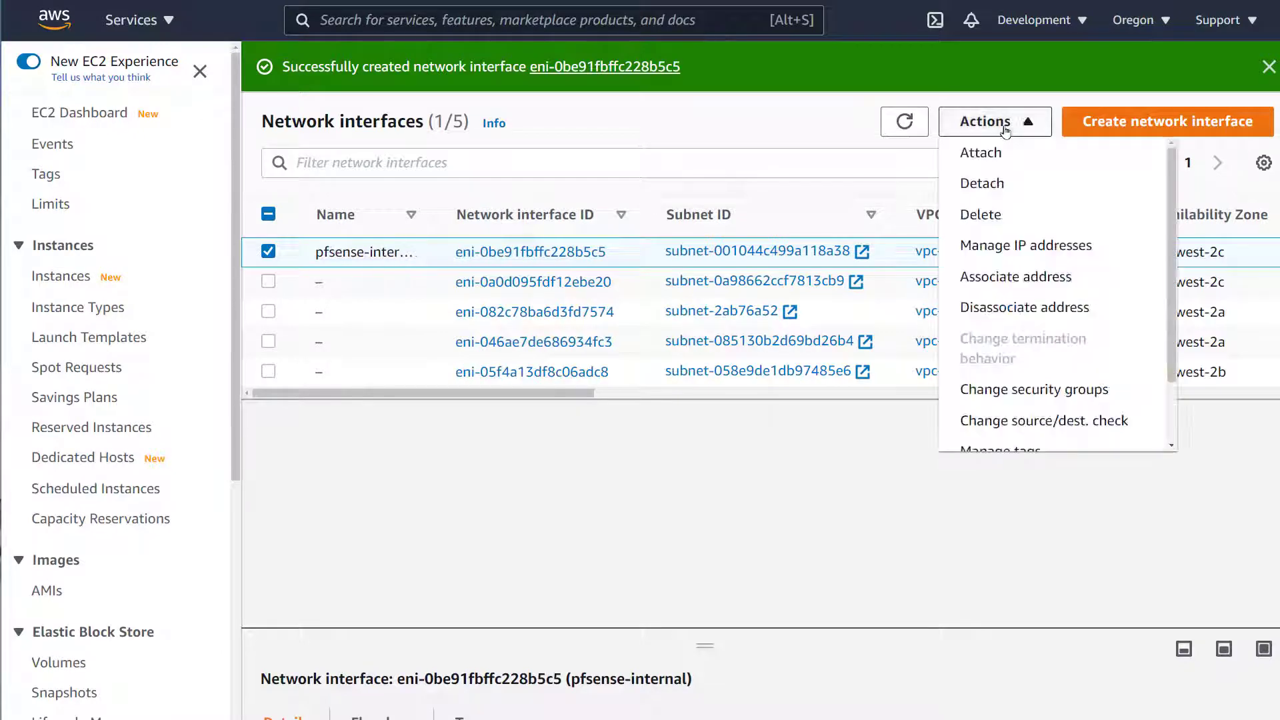
{"action": "left_click", "coordinate": [974, 151]}
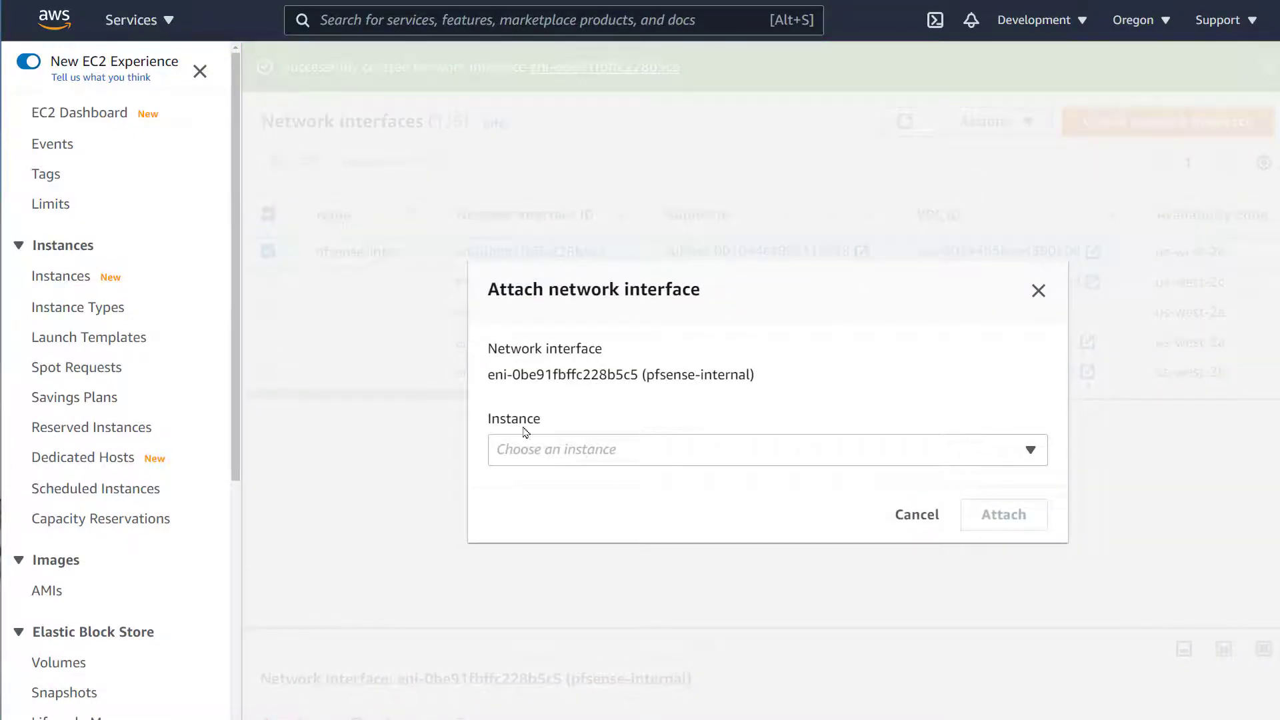
{"action": "left_click", "coordinate": [599, 458]}
{"action": "left_click", "coordinate": [632, 533]}
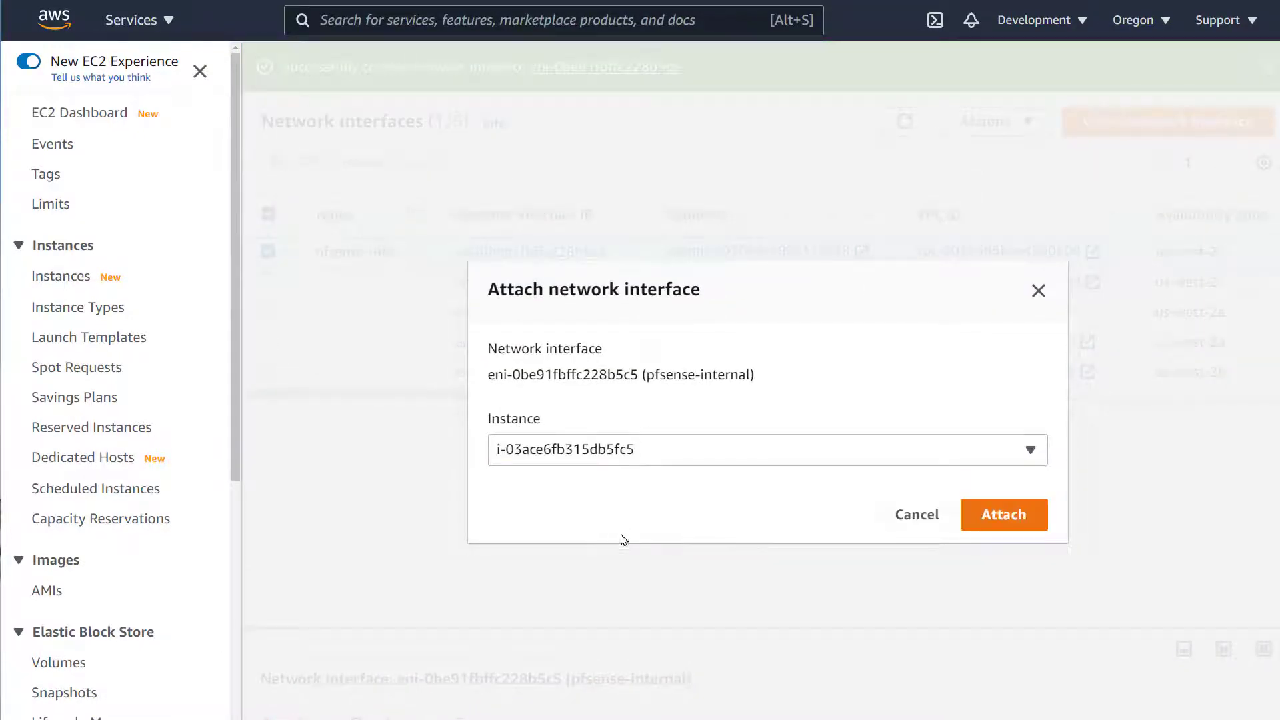
{"action": "left_click", "coordinate": [964, 517]}
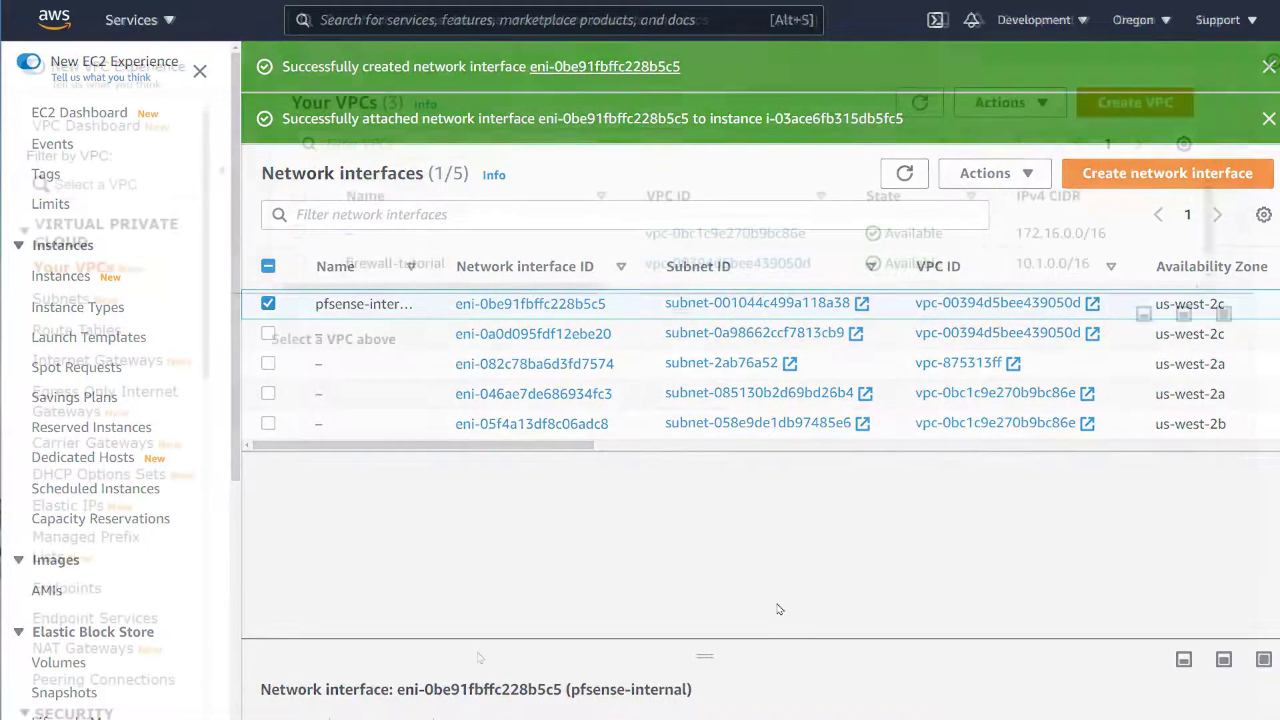
- In the firewall-tutorial VPC's pfsense route table, add and save a 0.0.0.0/0 route targeting the internet gateway igw-051b8f51072ee2b2b
{"action": "left_click", "coordinate": [298, 264]}
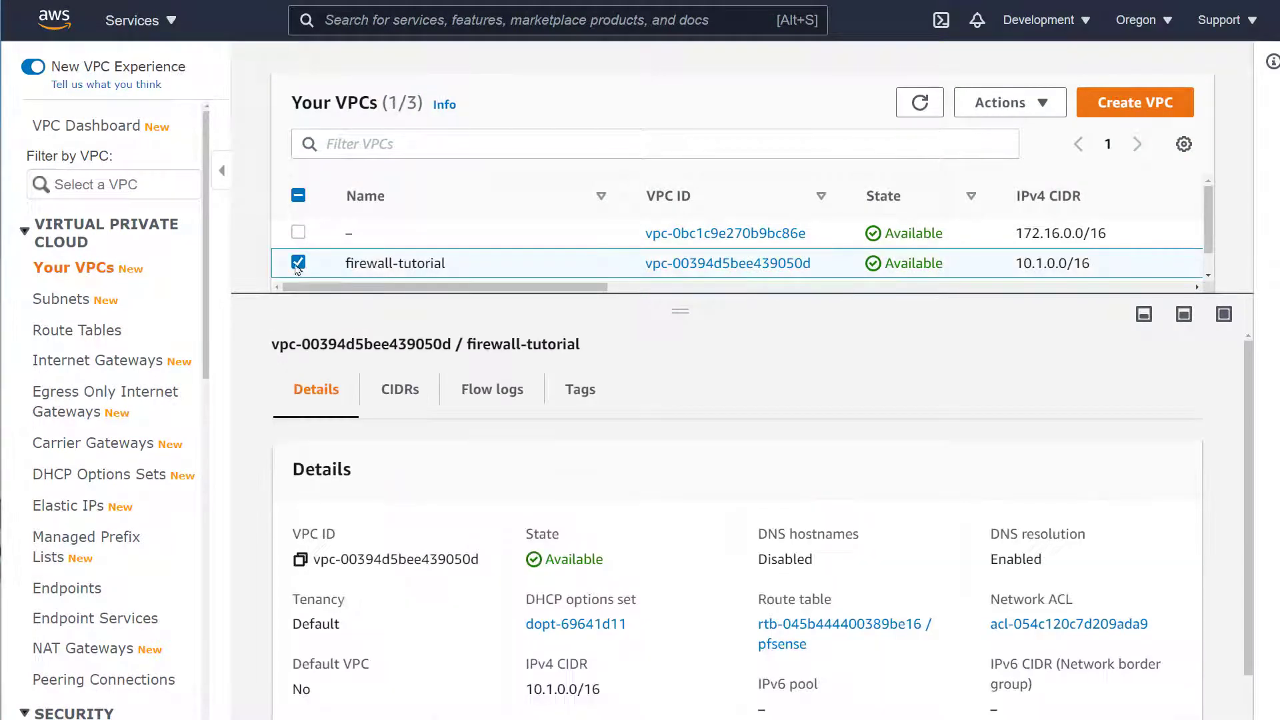
{"action": "left_click", "coordinate": [824, 629]}
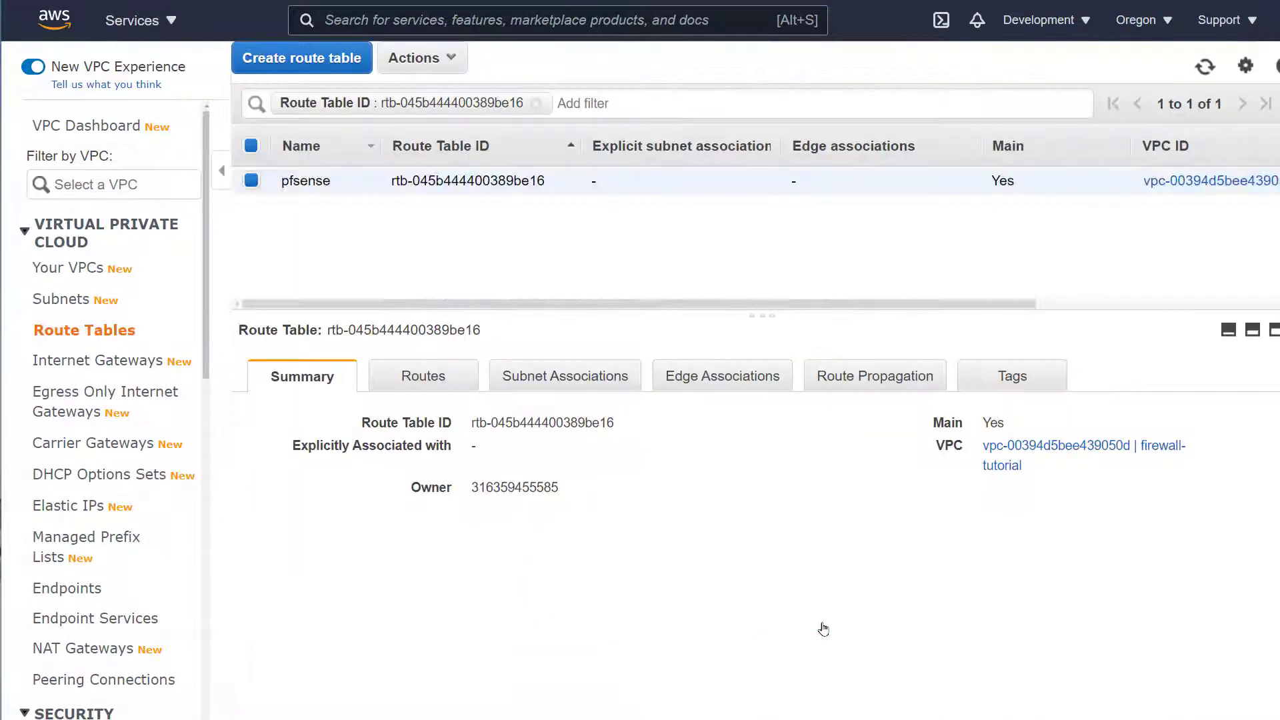
{"action": "left_click", "coordinate": [429, 379]}
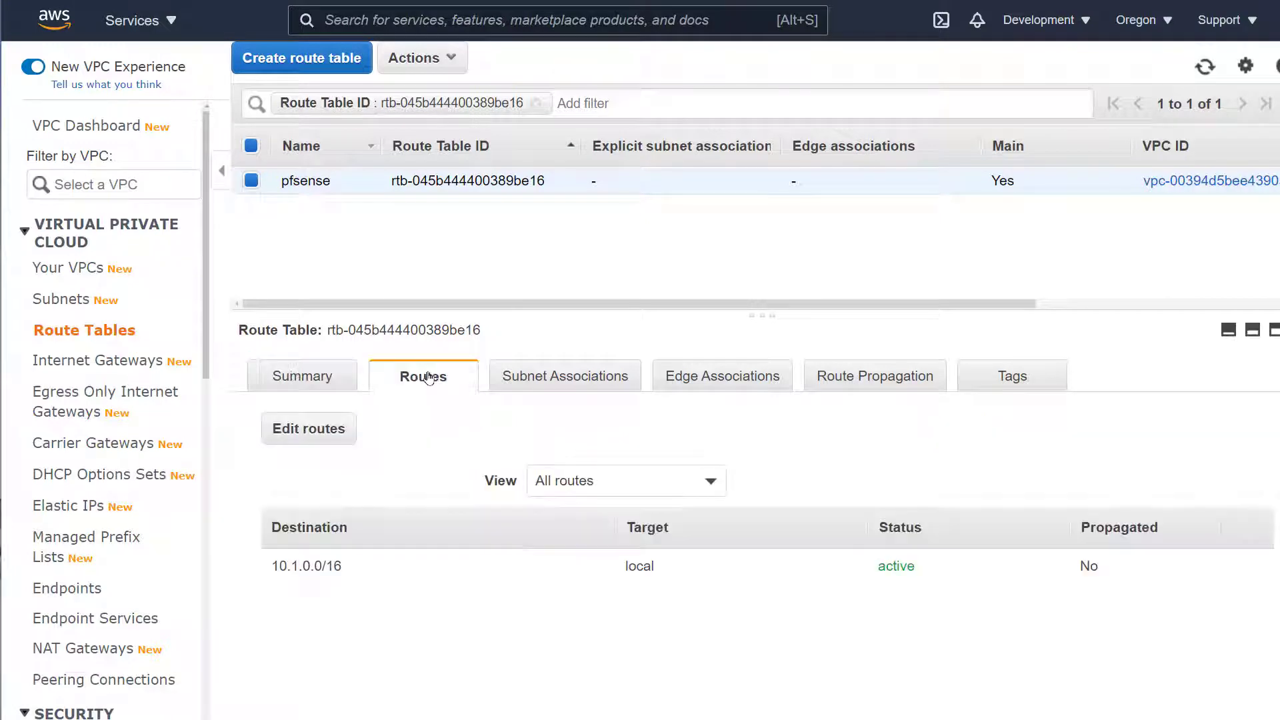
{"action": "left_click", "coordinate": [313, 433]}
{"action": "left_click", "coordinate": [74, 270]}
{"action": "left_click", "coordinate": [103, 252]}
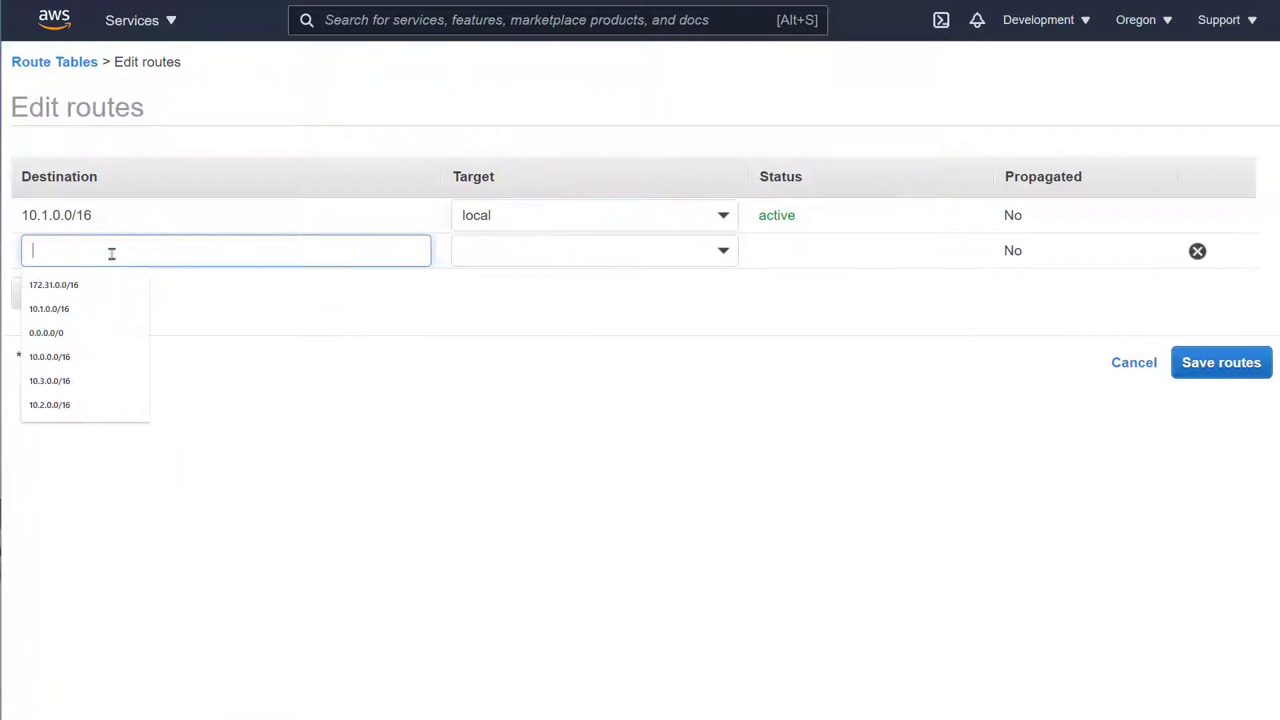
{"action": "left_click", "coordinate": [88, 340]}
{"action": "left_click", "coordinate": [718, 250]}
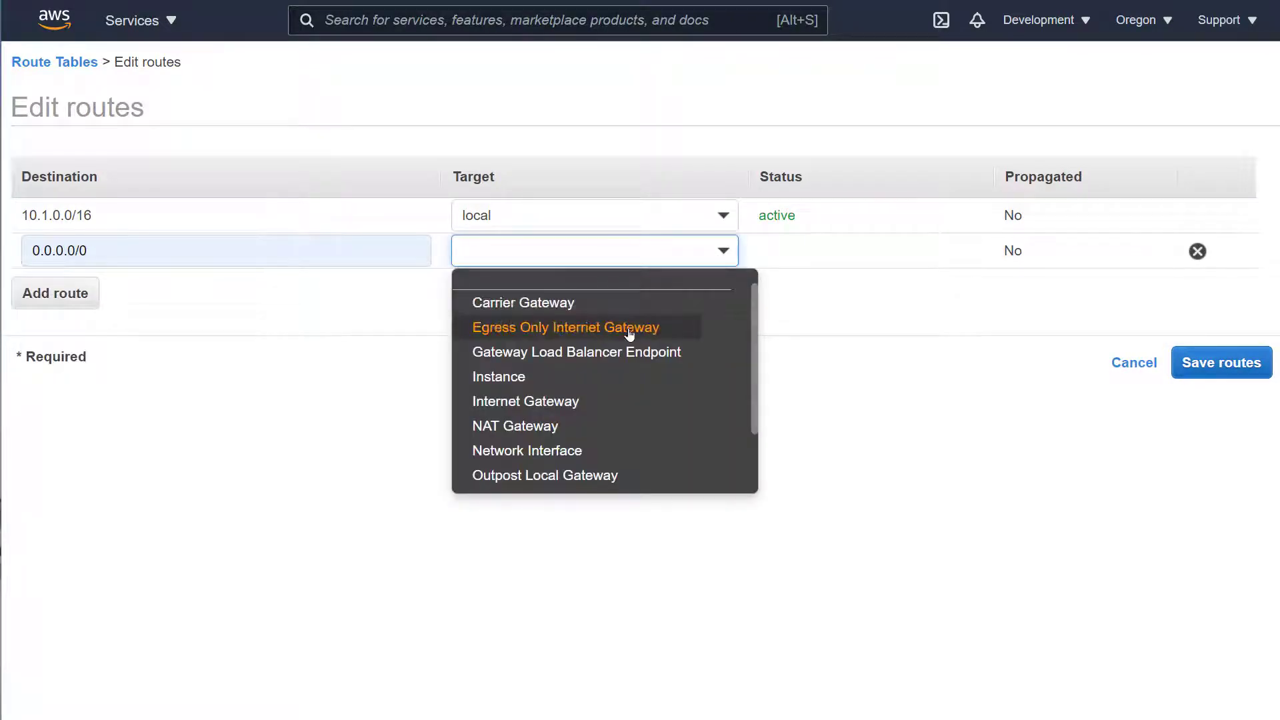
{"action": "left_click", "coordinate": [552, 401]}
{"action": "left_click", "coordinate": [577, 306]}
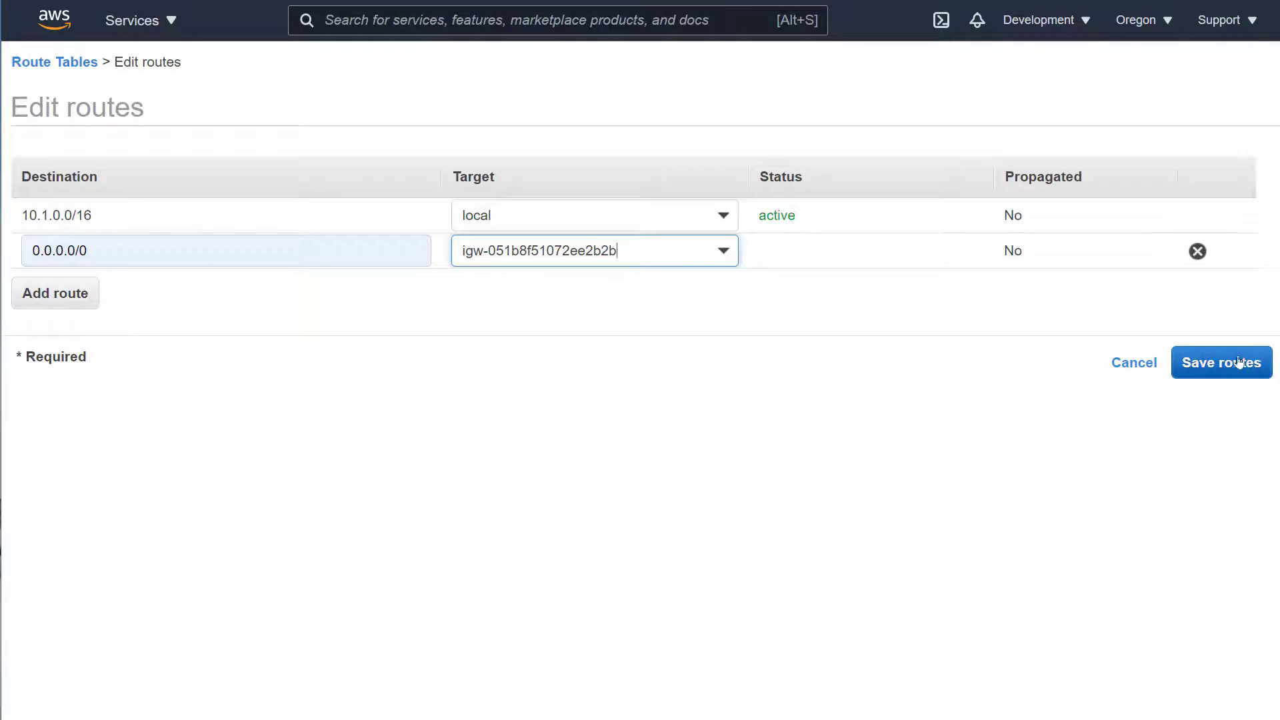
{"action": "left_click", "coordinate": [1218, 367]}
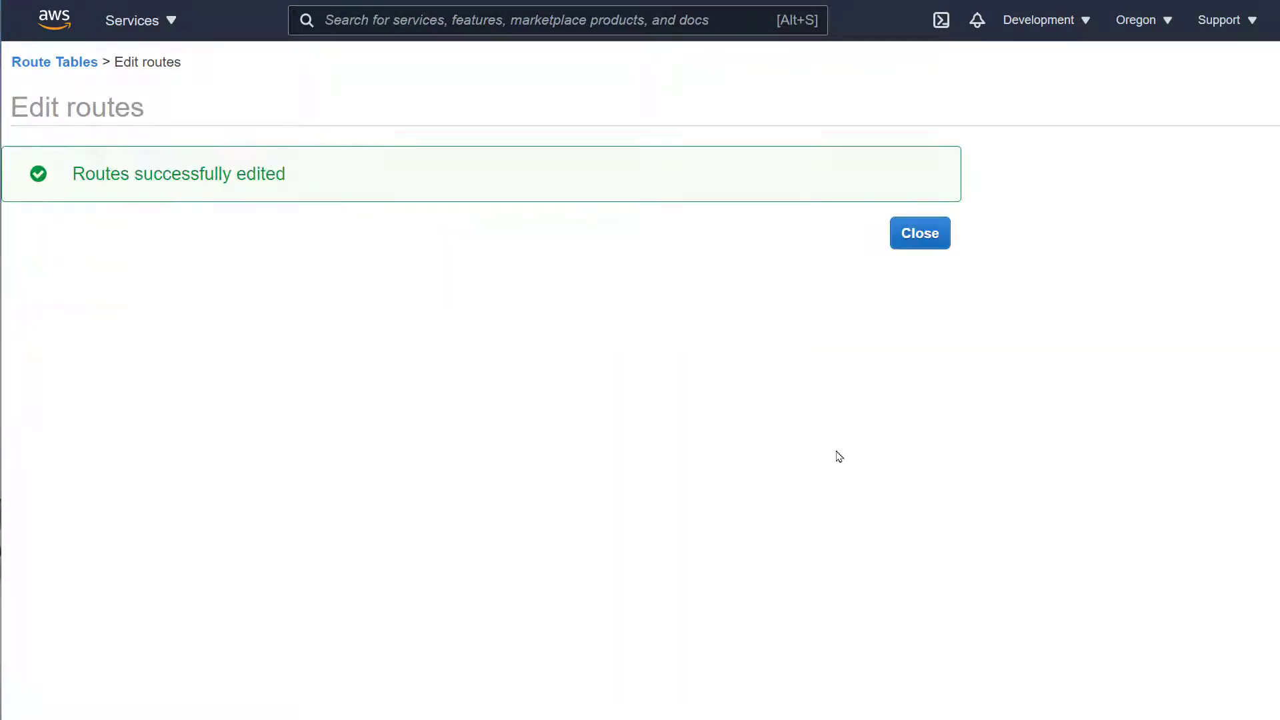
{"action": "left_click", "coordinate": [920, 232]}
- Associate the external-public subnet (10.1.2.0/24) with the pfsense route table
{"action": "left_click", "coordinate": [534, 375]}
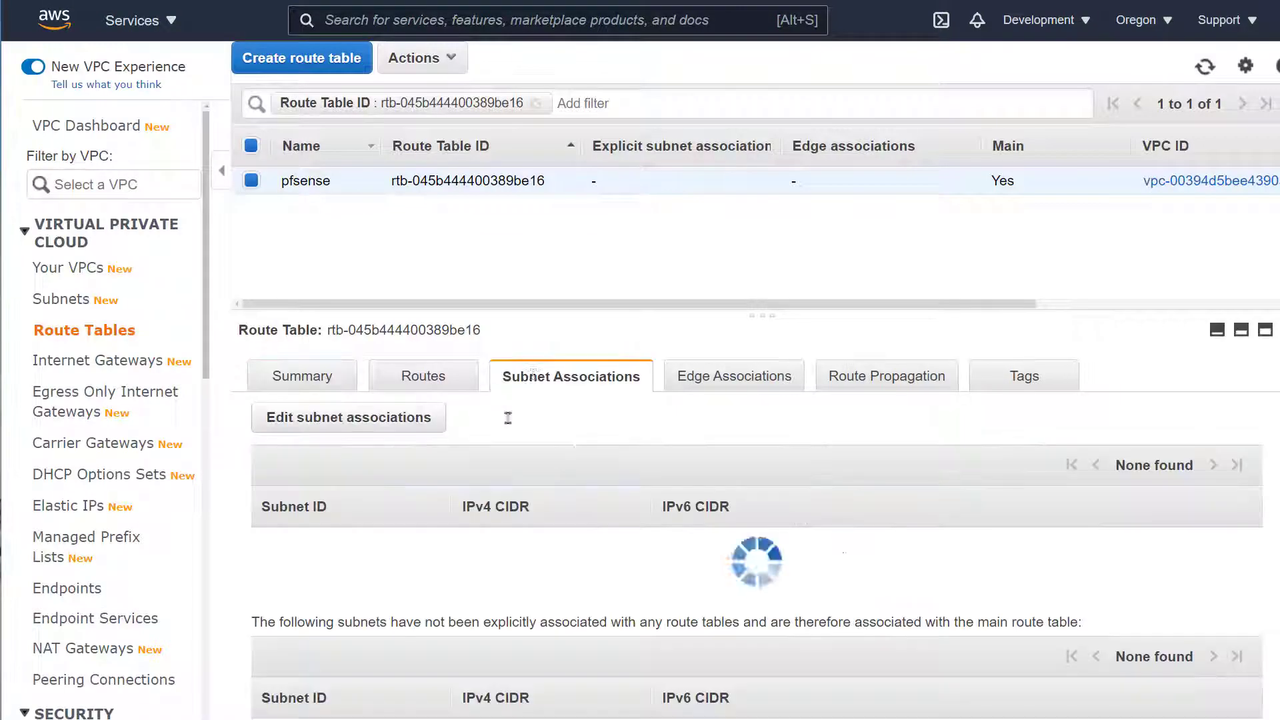
{"action": "scroll", "coordinate": [531, 506], "scroll_direction": "down", "scroll_amount": 1}
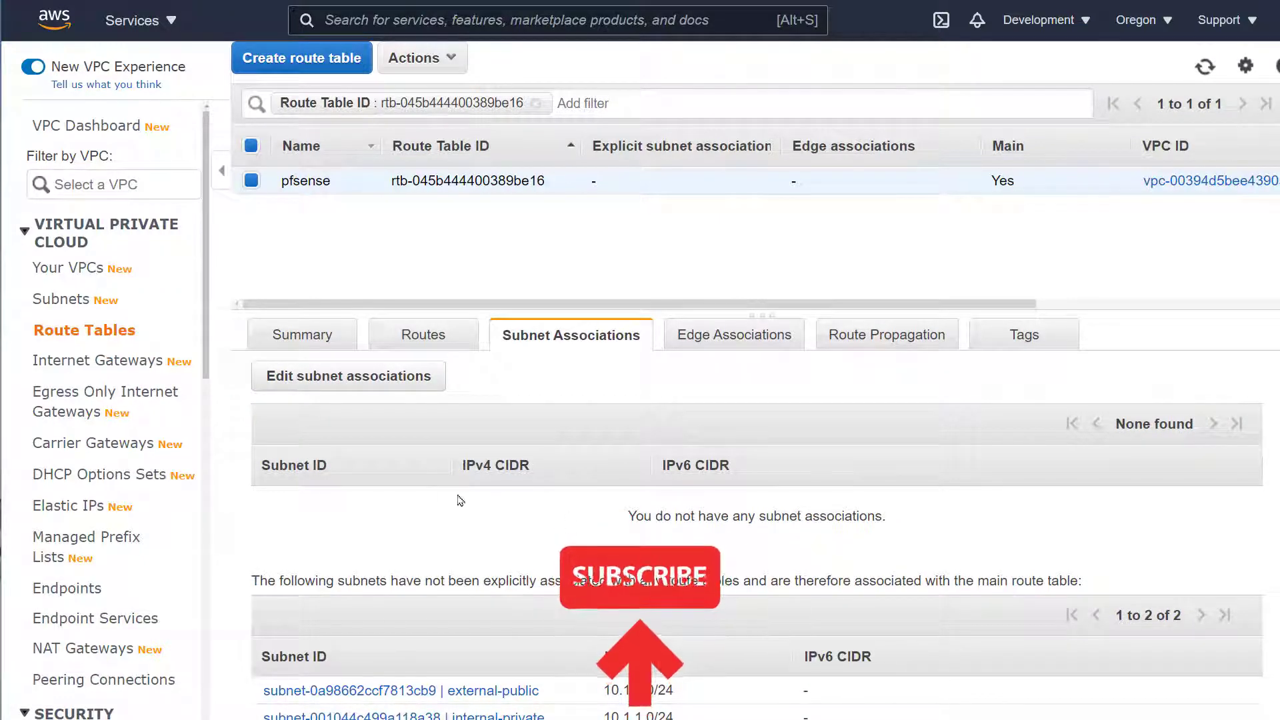
{"action": "left_click", "coordinate": [364, 376]}
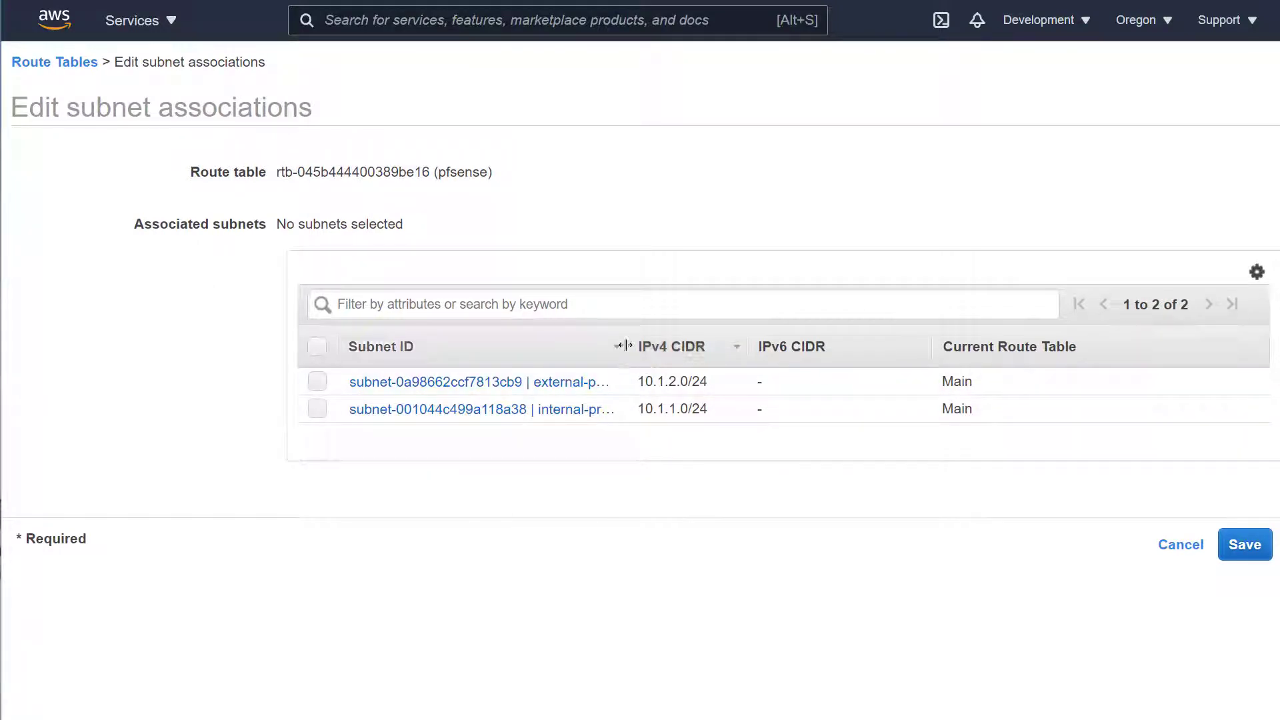
{"action": "left_click", "coordinate": [319, 384]}
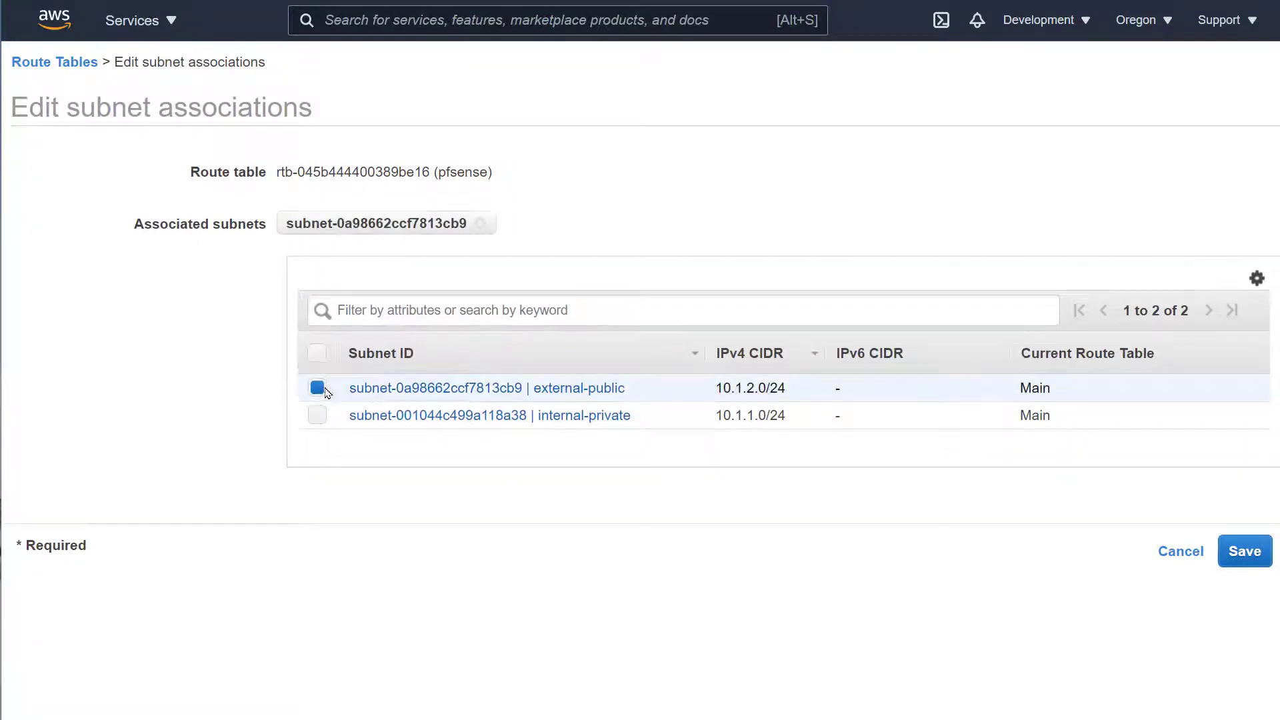
{"action": "left_click", "coordinate": [1245, 551]}
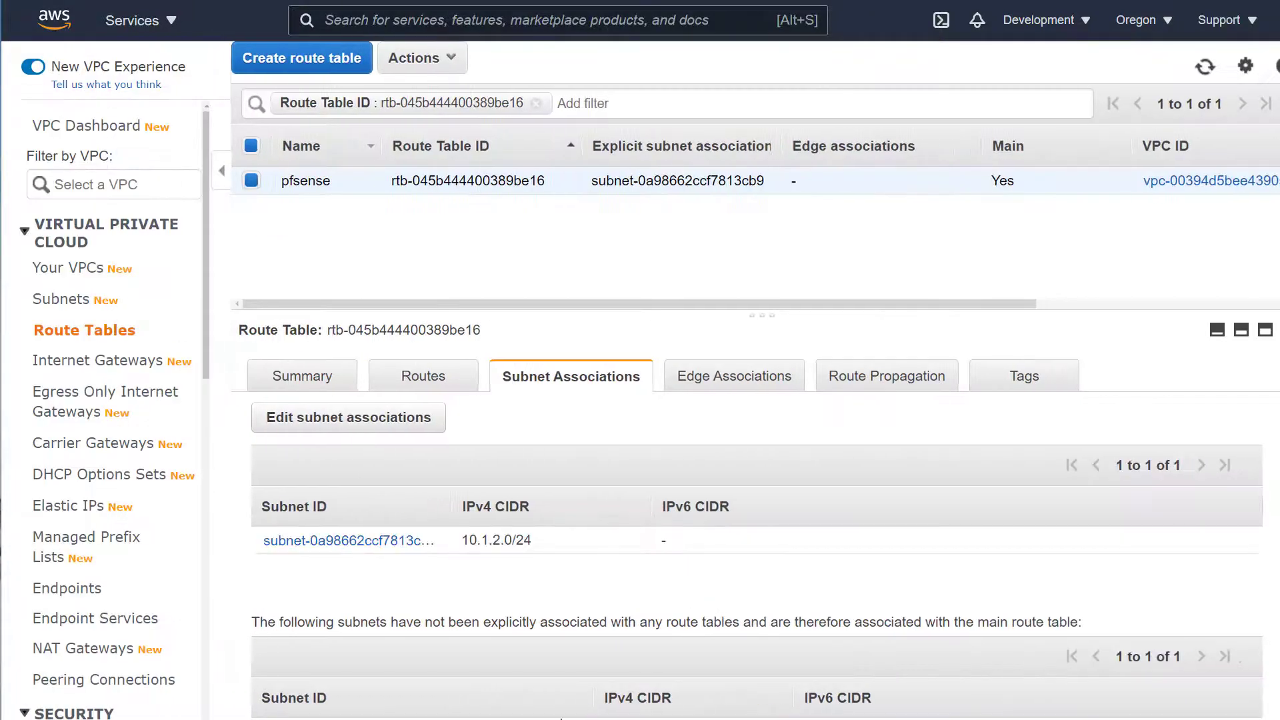
- Review the pfsense route table's subnet associations and rename the table pfsense-externalpublic
{"action": "scroll", "coordinate": [812, 500], "scroll_direction": "down", "scroll_amount": 1}
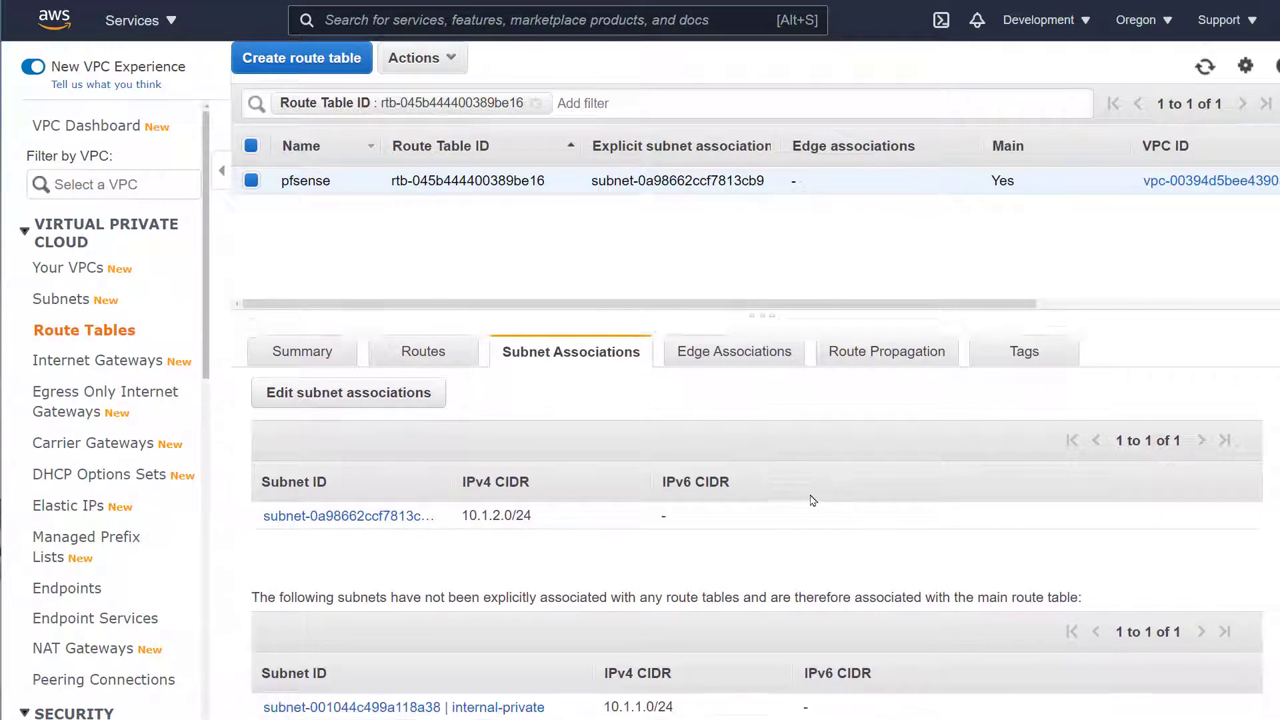
{"action": "scroll", "coordinate": [813, 500], "scroll_direction": "up", "scroll_amount": 1}
{"action": "left_click_drag", "start_coordinate": [451, 505], "coordinate": [559, 500]}
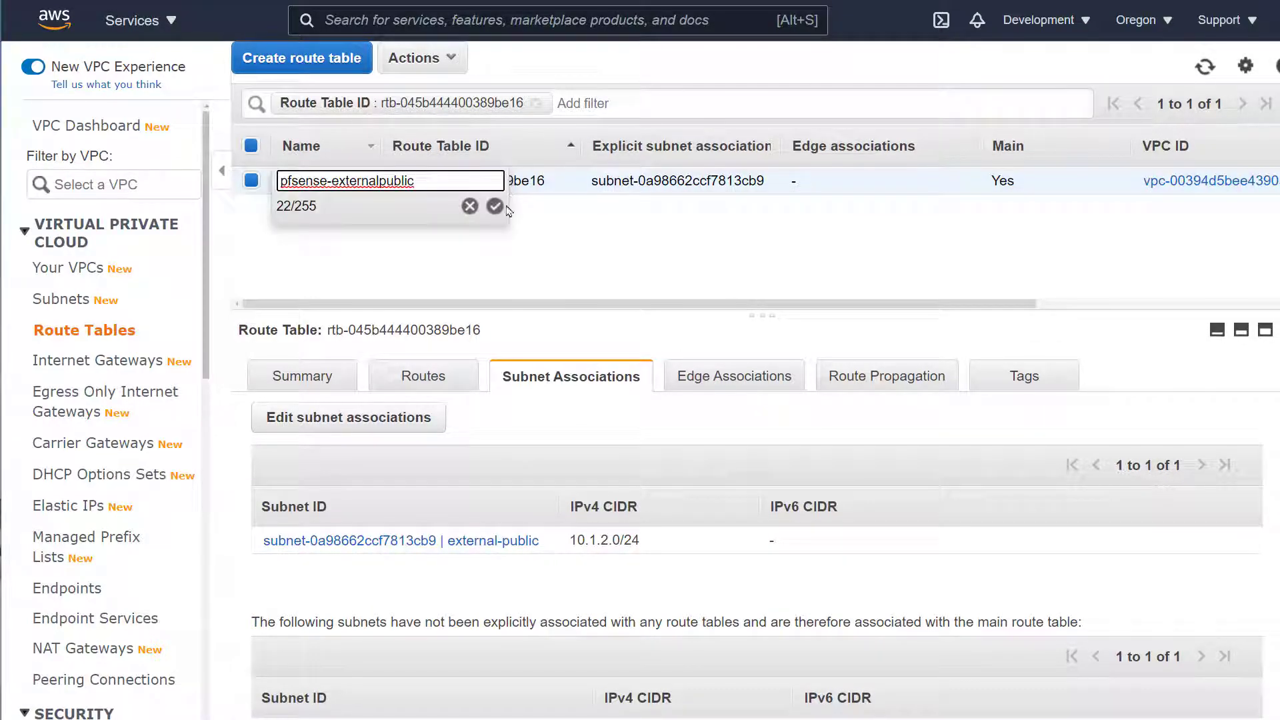
{"action": "left_click", "coordinate": [496, 207]}
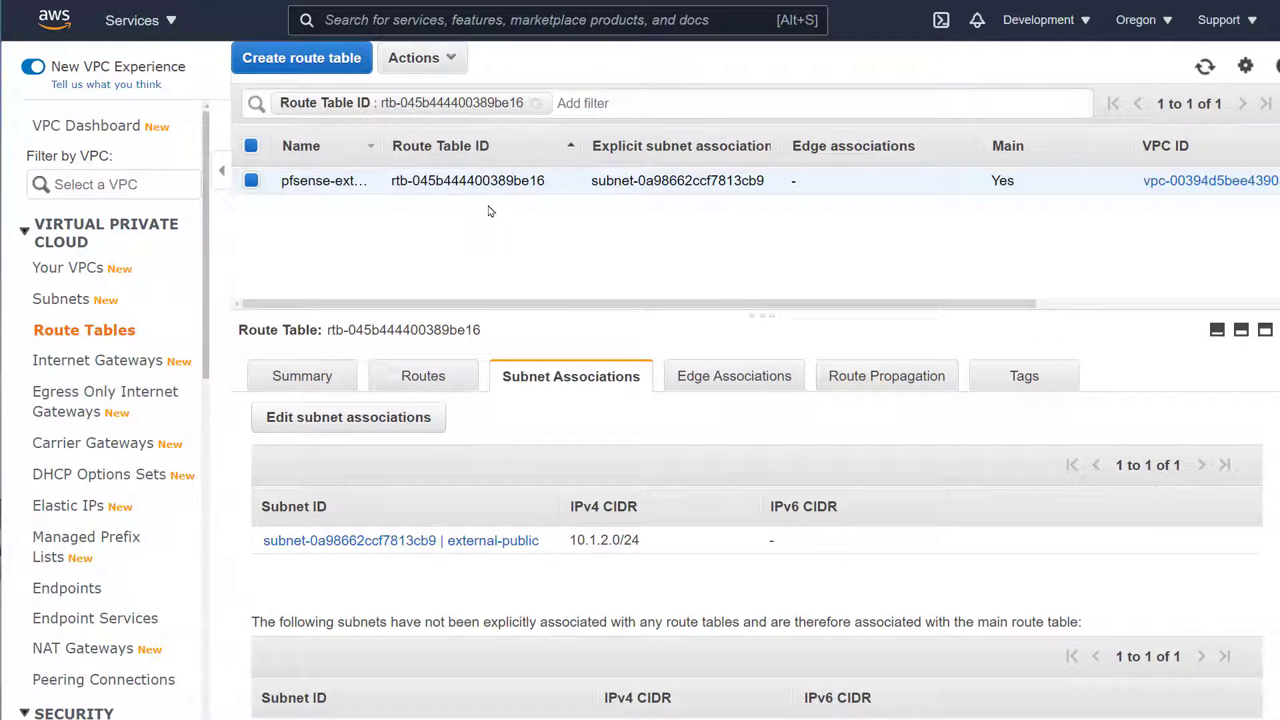
- Create a route table named internalroutes in the firewall-tutorial VPC vpc-00394d5bee439050d
{"action": "left_click", "coordinate": [297, 59]}
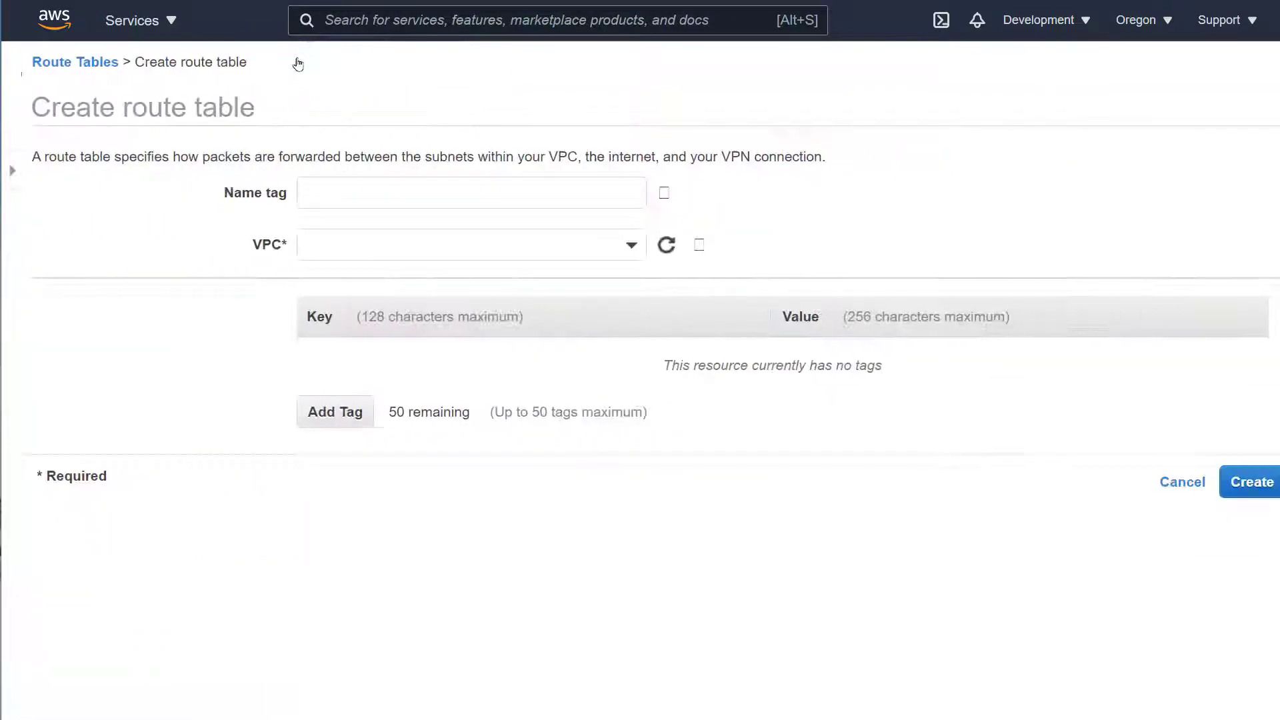
{"action": "left_click", "coordinate": [306, 194]}
{"action": "left_click", "coordinate": [313, 251]}
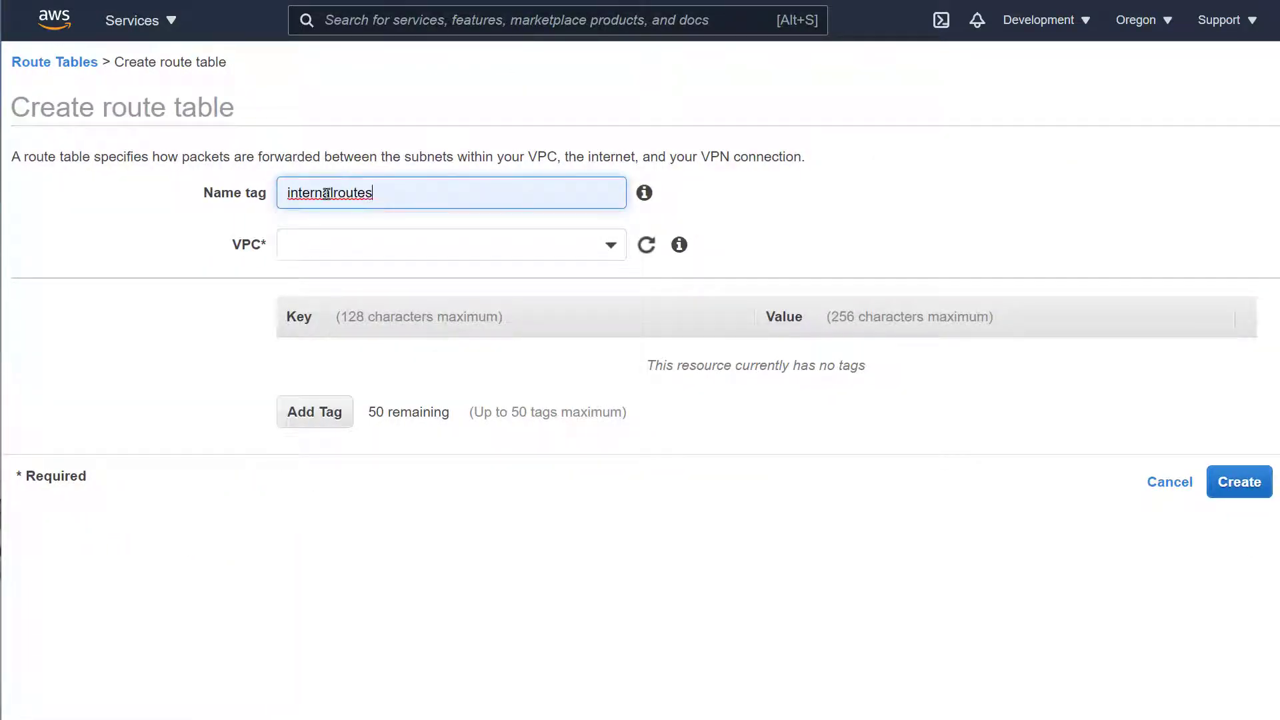
{"action": "left_click", "coordinate": [427, 251]}
{"action": "left_click", "coordinate": [557, 358]}
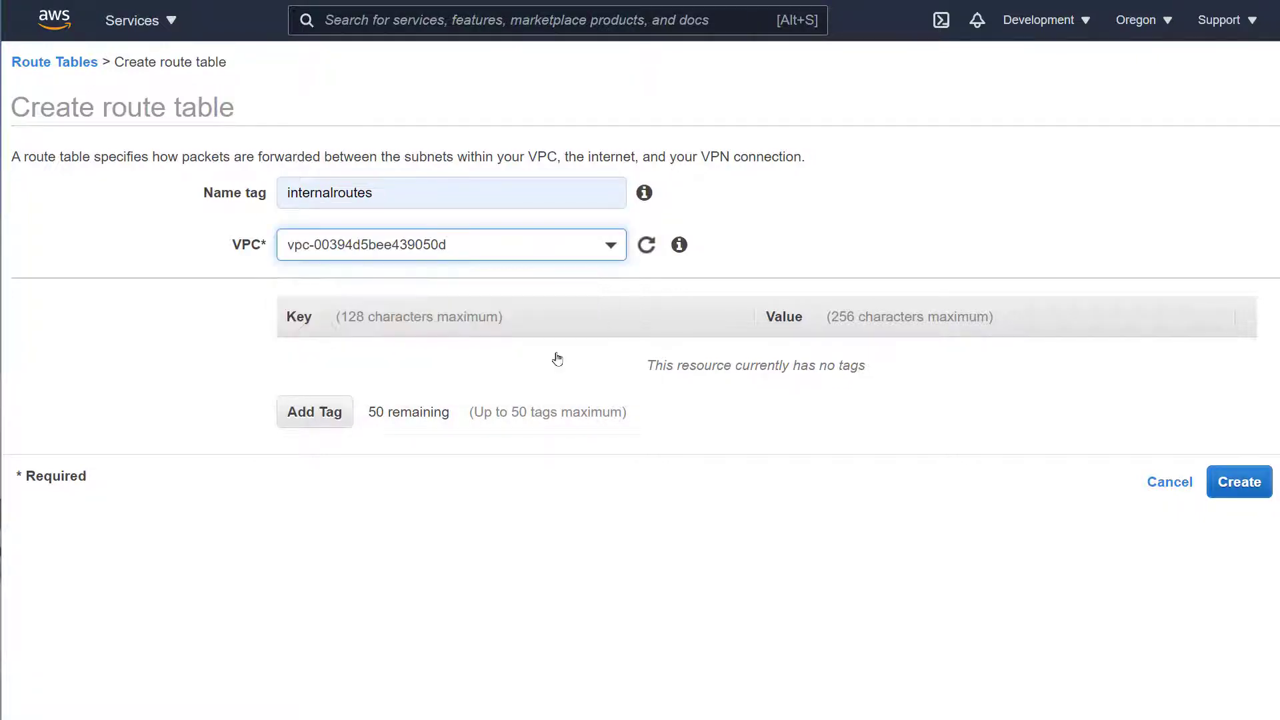
{"action": "left_click", "coordinate": [1237, 488]}
- Add and save a 0.0.0.0/0 route in the internalroutes table, targeting the pfsense-internal network interface eni-0be91fbffc228b5c5
{"action": "left_click", "coordinate": [422, 376]}
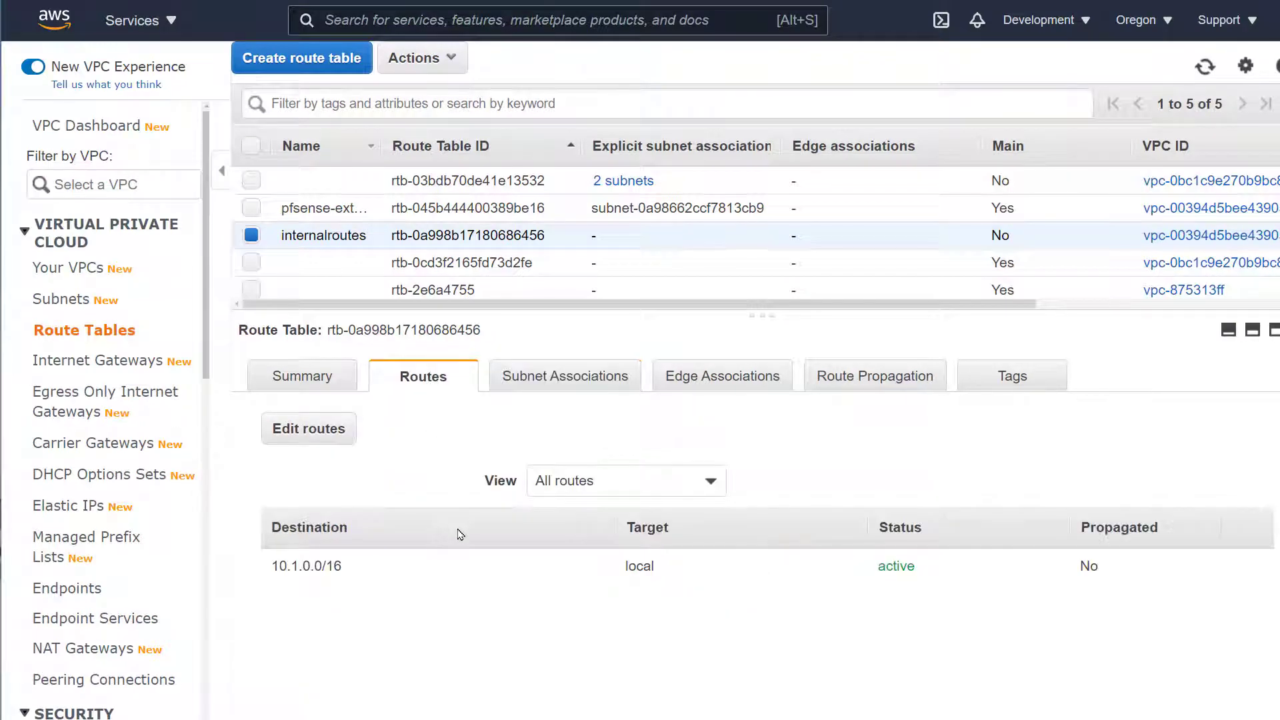
{"action": "left_click", "coordinate": [305, 430]}
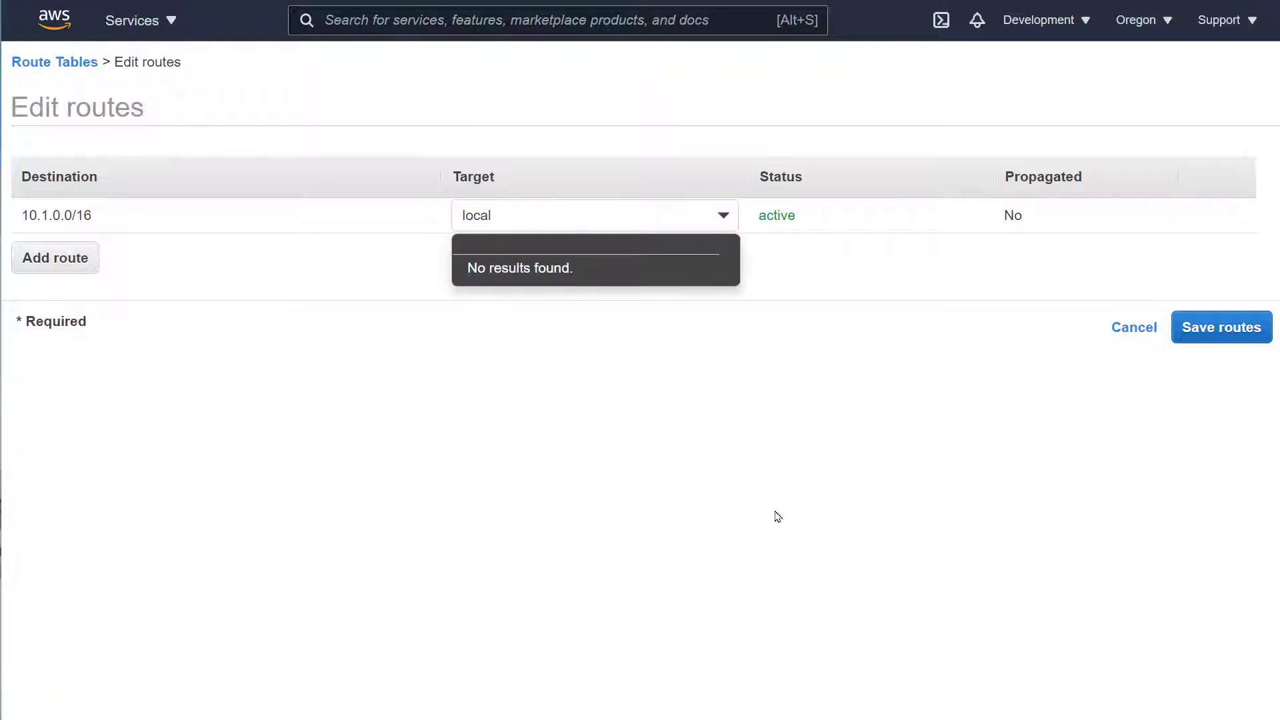
{"action": "left_click", "coordinate": [339, 266]}
{"action": "left_click", "coordinate": [60, 264]}
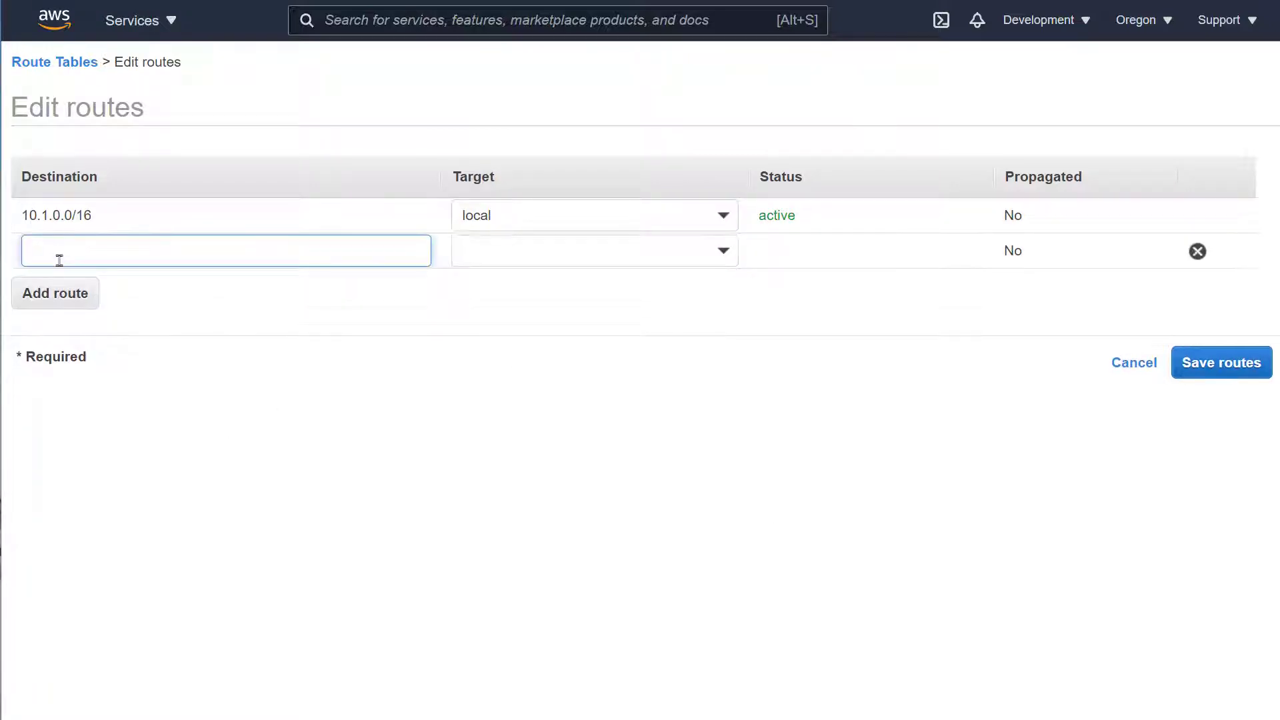
{"action": "left_click", "coordinate": [60, 250]}
{"action": "left_click", "coordinate": [66, 331]}
{"action": "left_click", "coordinate": [630, 244]}
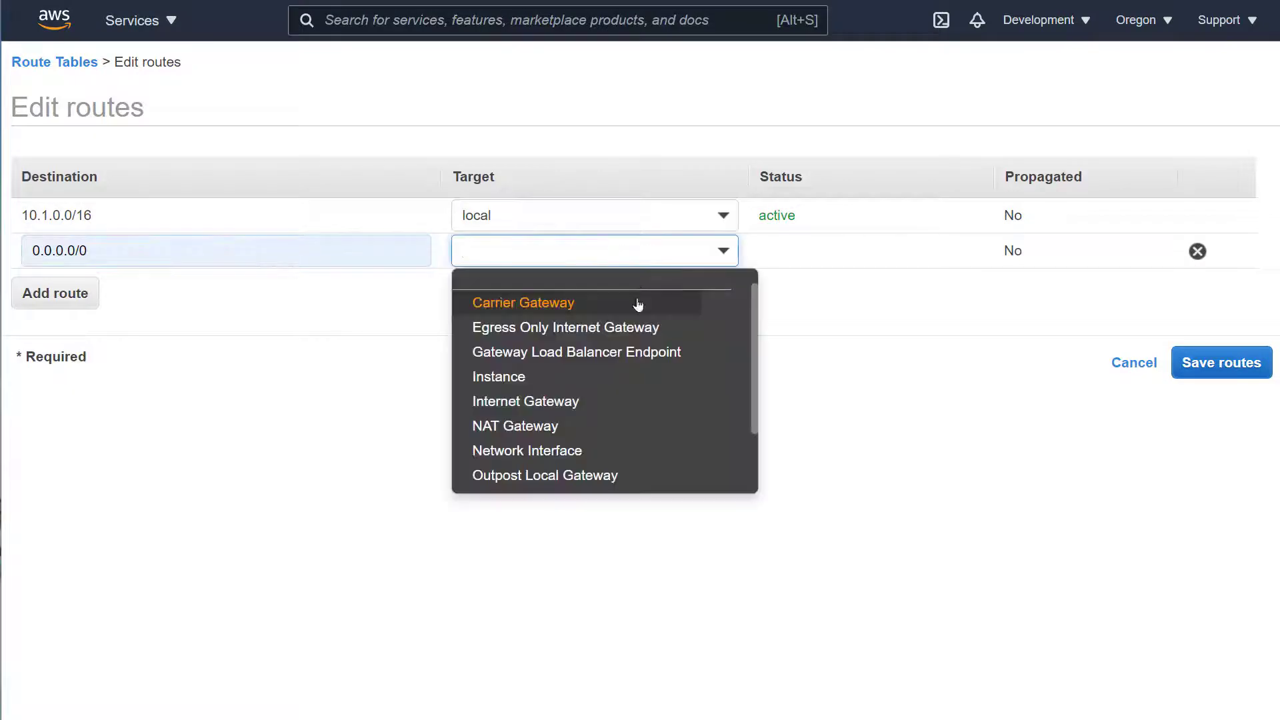
{"action": "left_click", "coordinate": [594, 449]}
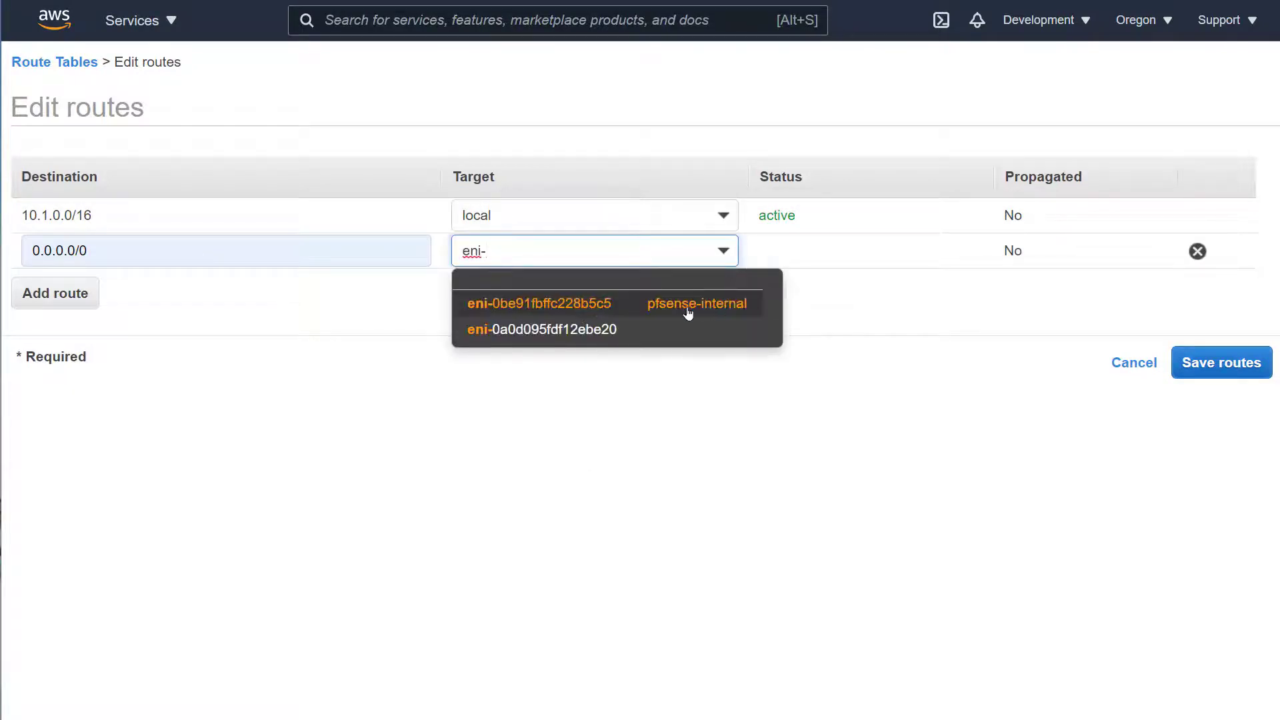
{"action": "left_click", "coordinate": [718, 312]}
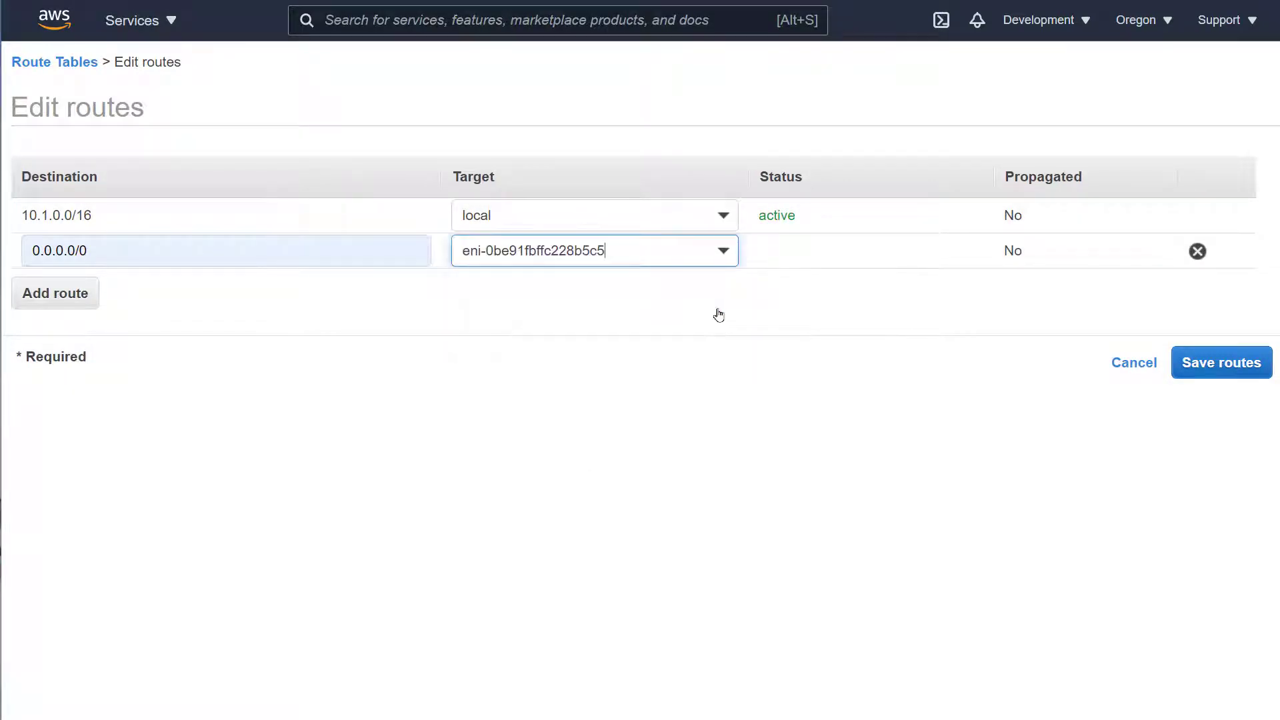
{"action": "left_click", "coordinate": [838, 262]}
{"action": "left_click", "coordinate": [1216, 365]}
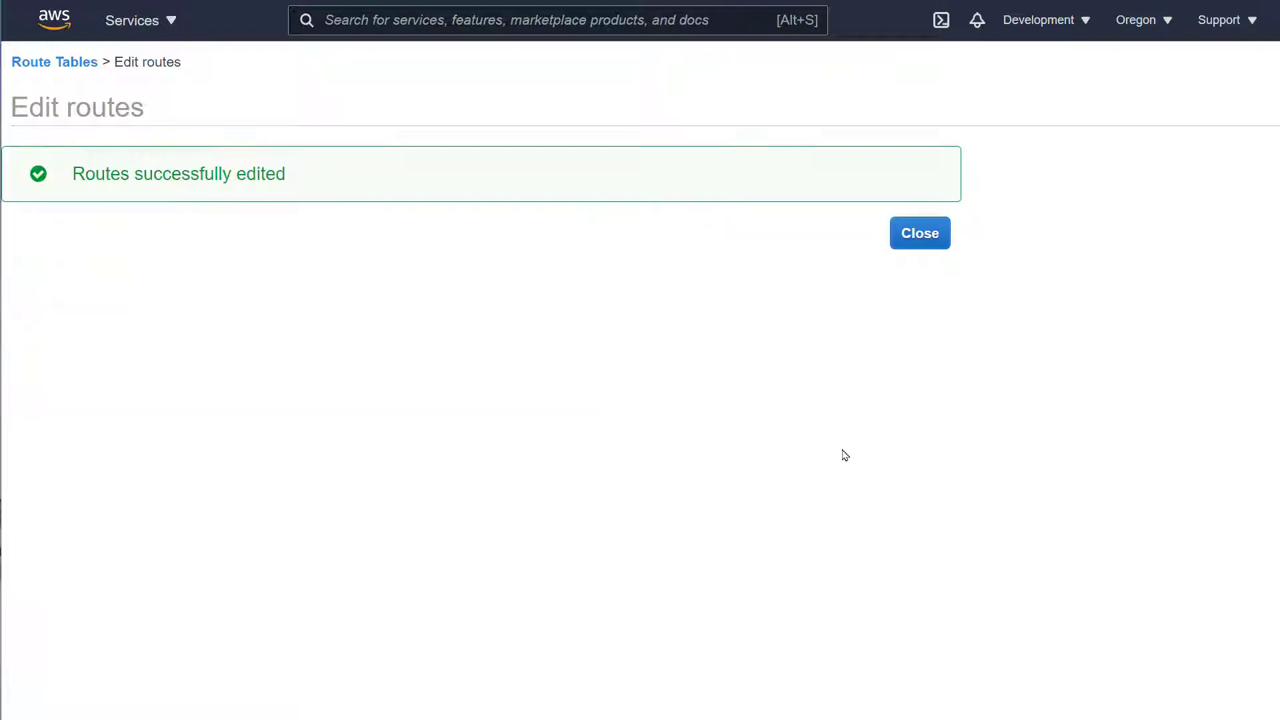
{"action": "left_click", "coordinate": [926, 231]}
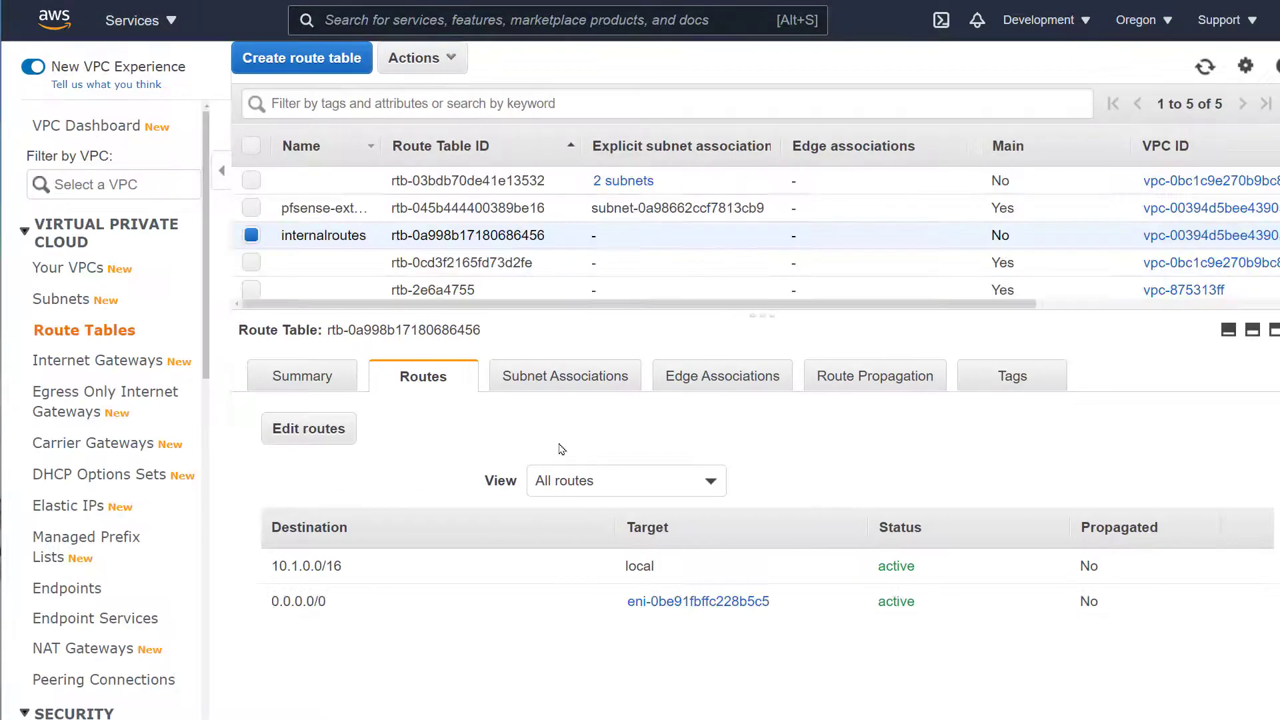
- Associate the internal-private subnet (10.1.1.0/24) with the internalroutes table
{"action": "left_click", "coordinate": [566, 376]}
{"action": "left_click", "coordinate": [387, 378]}
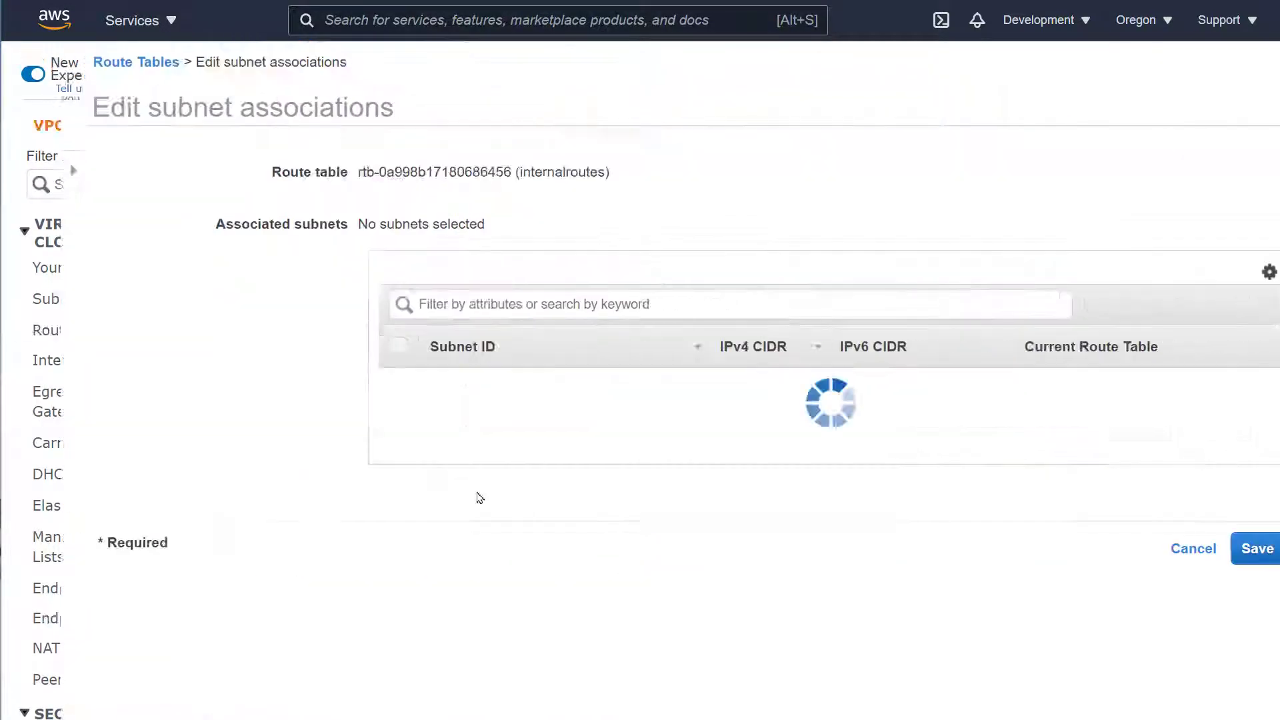
{"action": "left_click", "coordinate": [322, 413]}
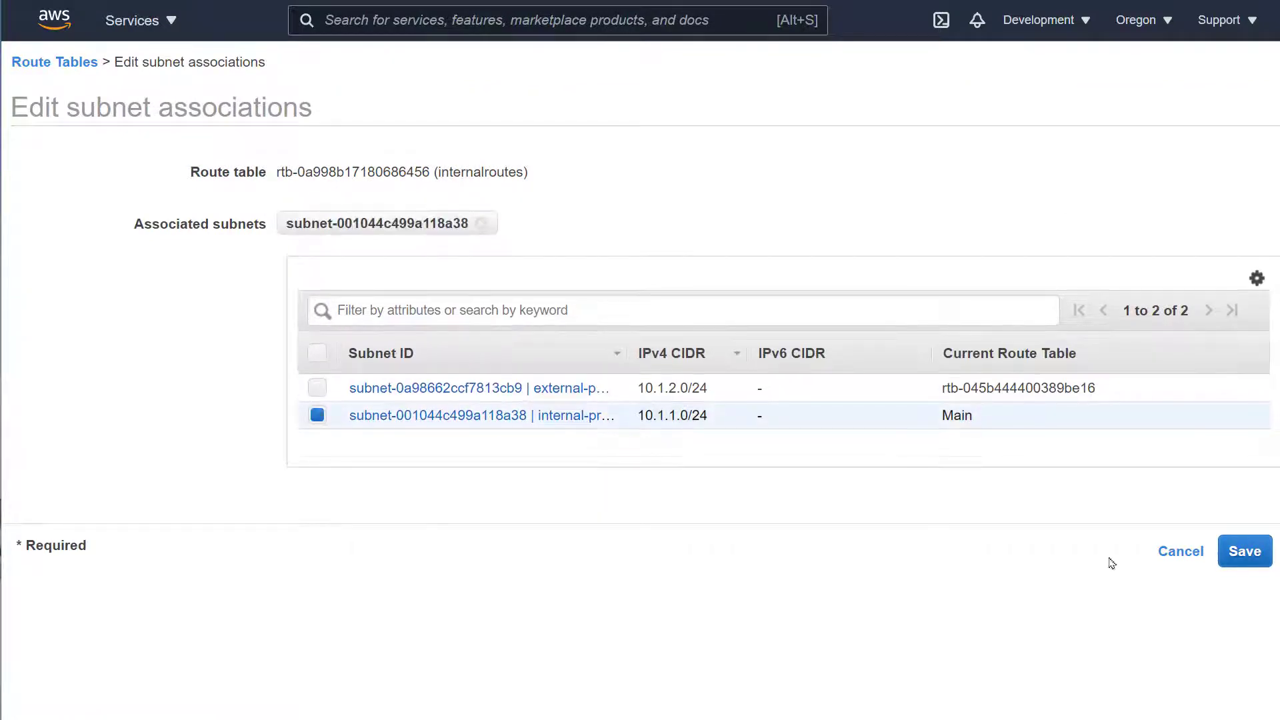
{"action": "left_click", "coordinate": [1243, 548]}
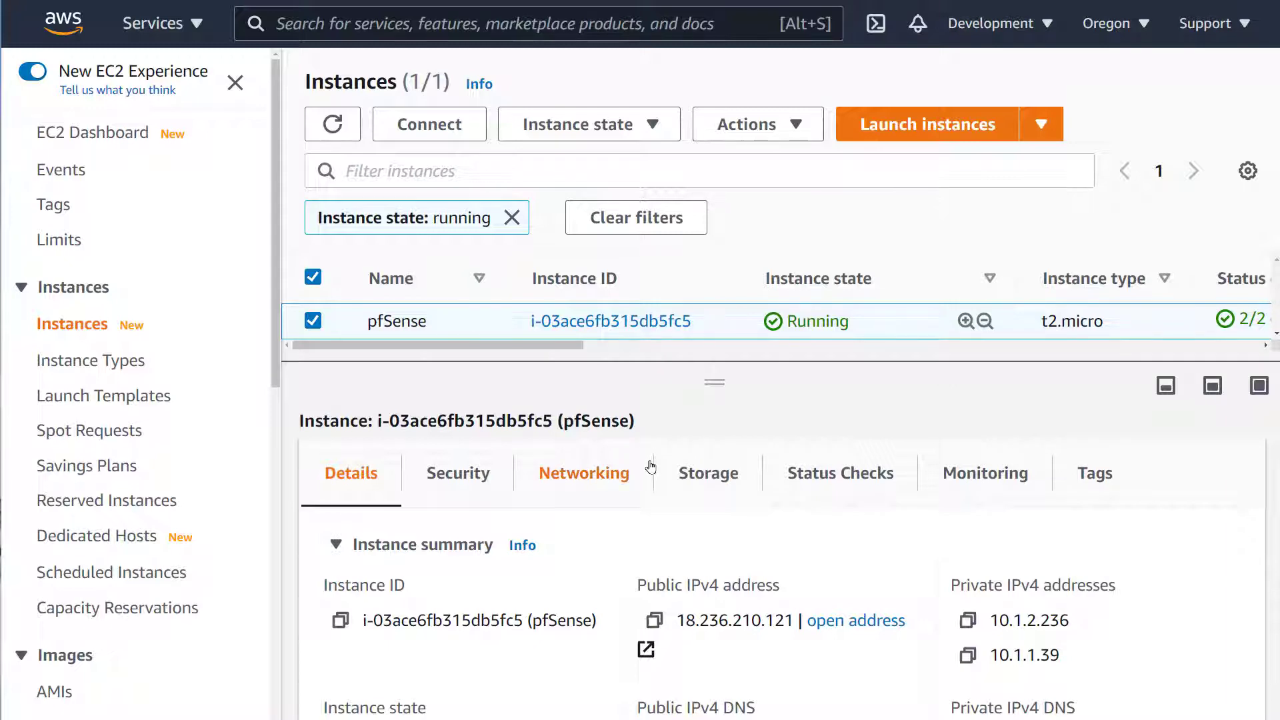
- Disable the source/destination check on the pfSense instance's pfsense-internal network interface eni-0be91fbffc228b5c5 and save the change
{"action": "left_click", "coordinate": [584, 473]}
{"action": "scroll", "coordinate": [789, 566], "scroll_direction": "down", "scroll_amount": 3}
{"action": "scroll", "coordinate": [789, 567], "scroll_direction": "down", "scroll_amount": 6}
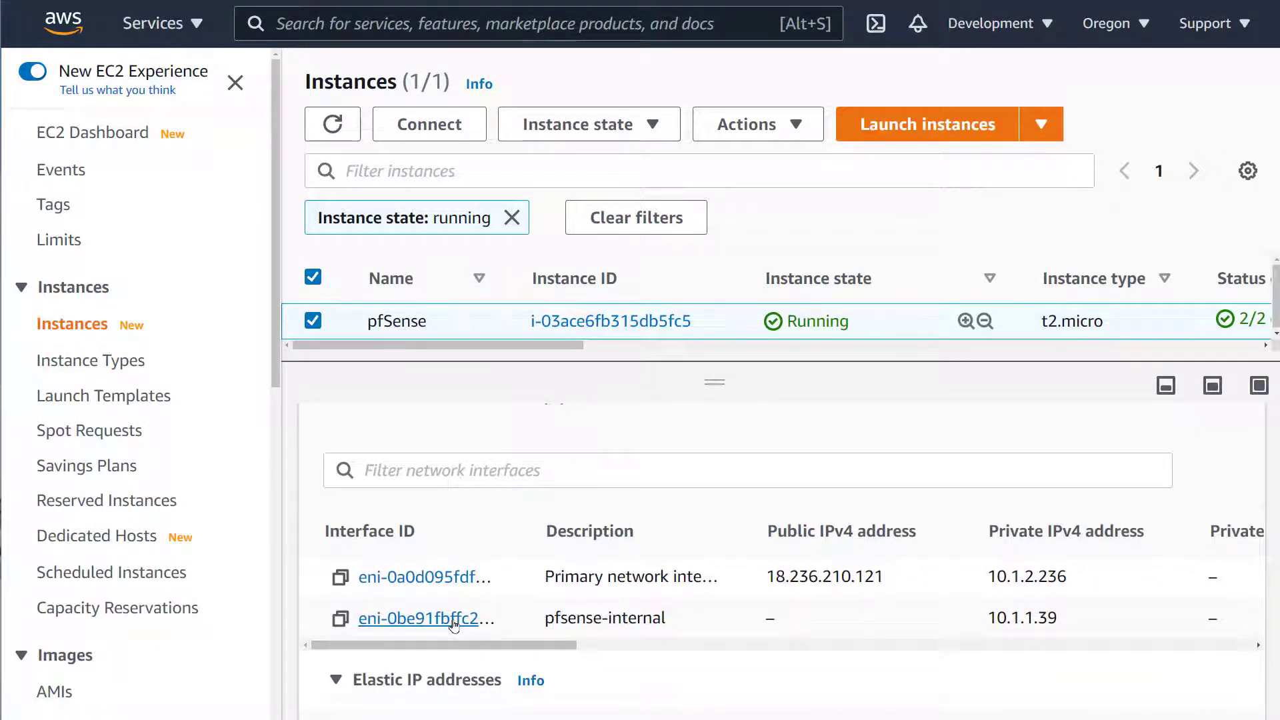
{"action": "left_click", "coordinate": [454, 623]}
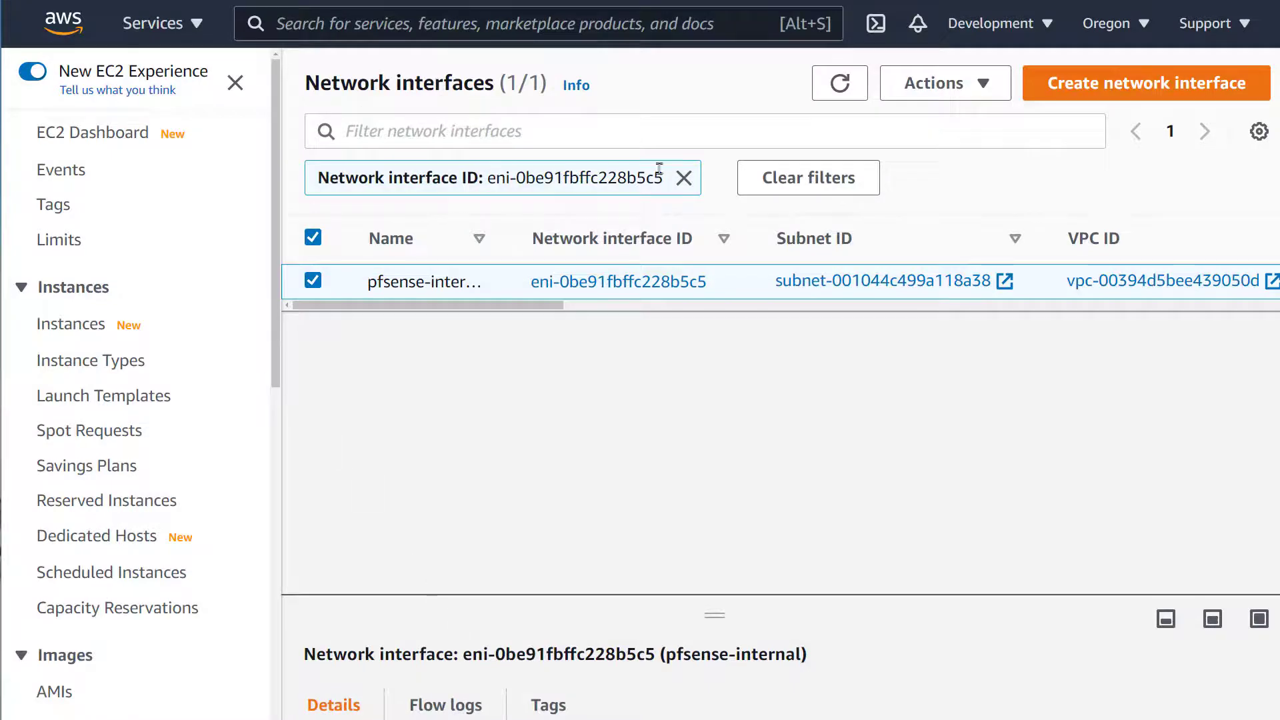
{"action": "left_click", "coordinate": [941, 82]}
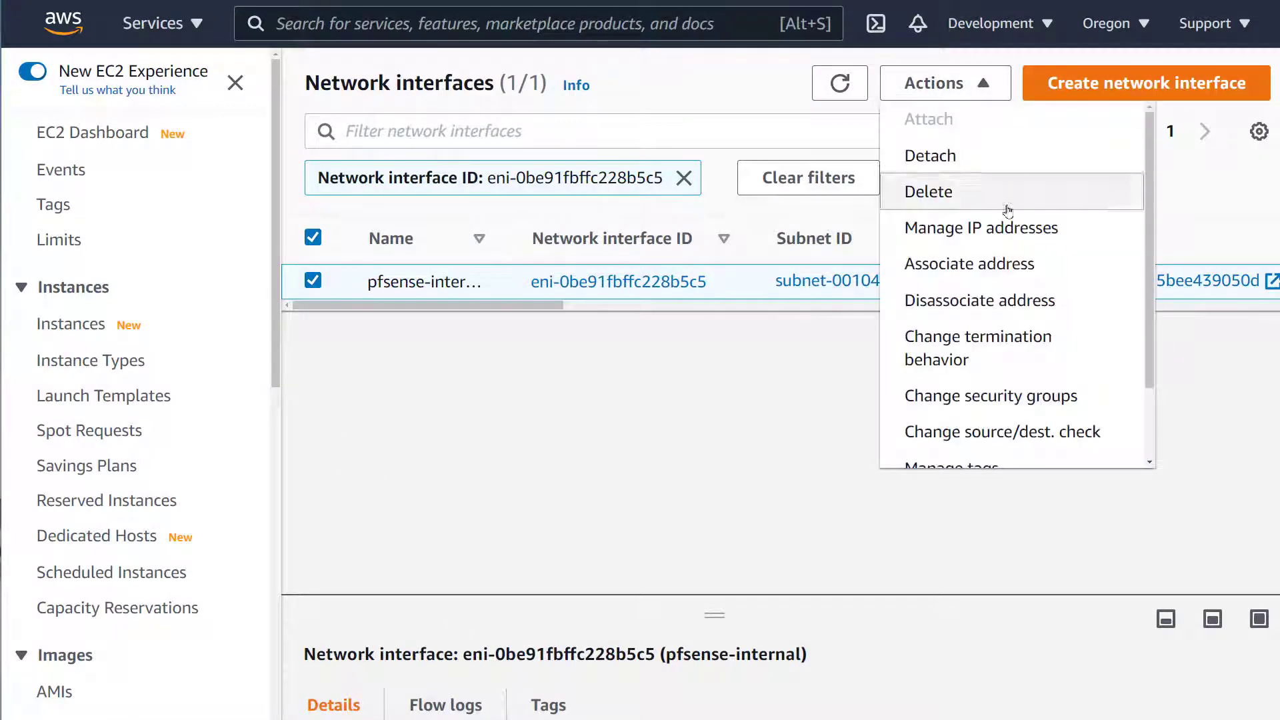
{"action": "left_click", "coordinate": [1002, 434]}
{"action": "left_click", "coordinate": [469, 442]}
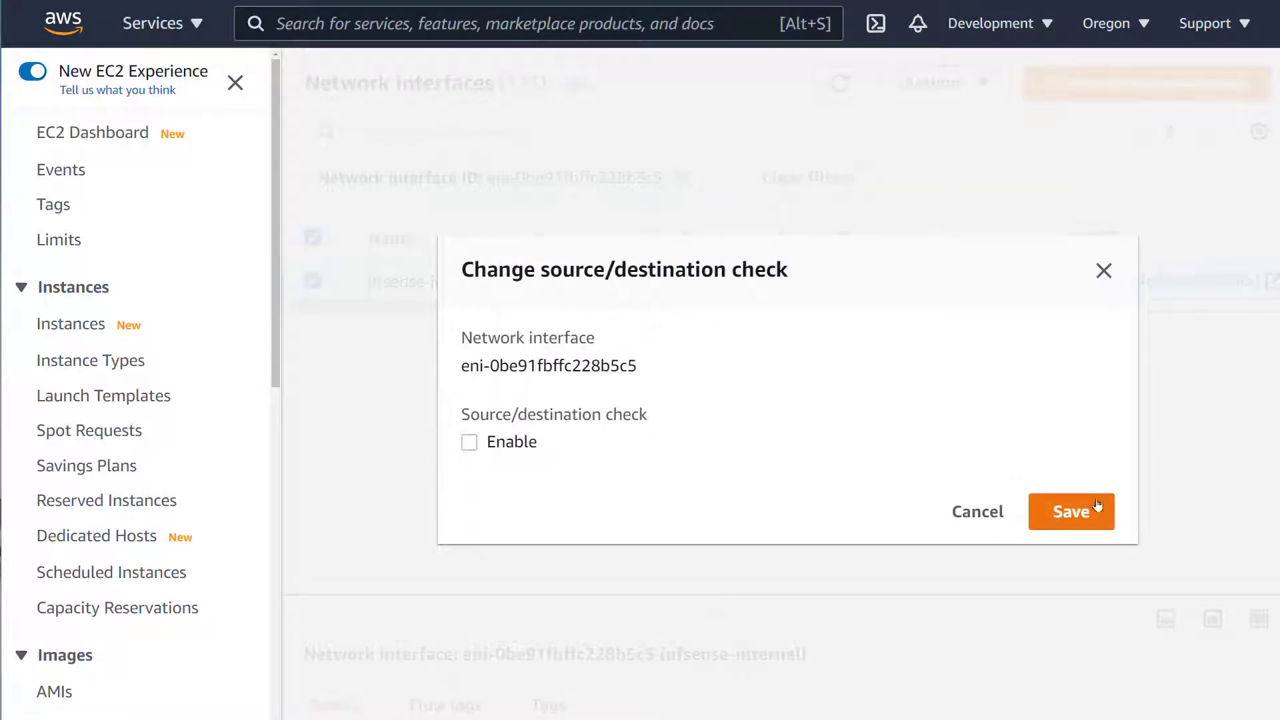
{"action": "left_click", "coordinate": [1072, 512]}
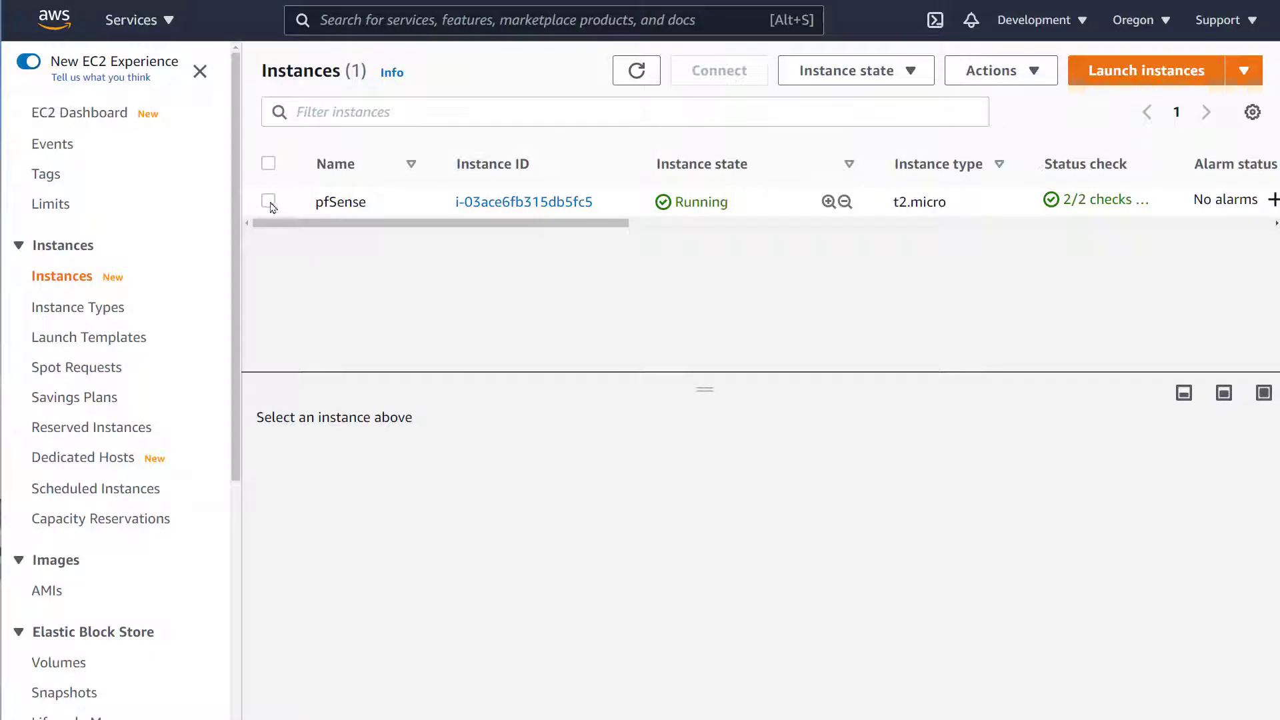
- Get the pfSense instance's system log and copy the generated password from it
{"action": "left_click", "coordinate": [272, 207]}
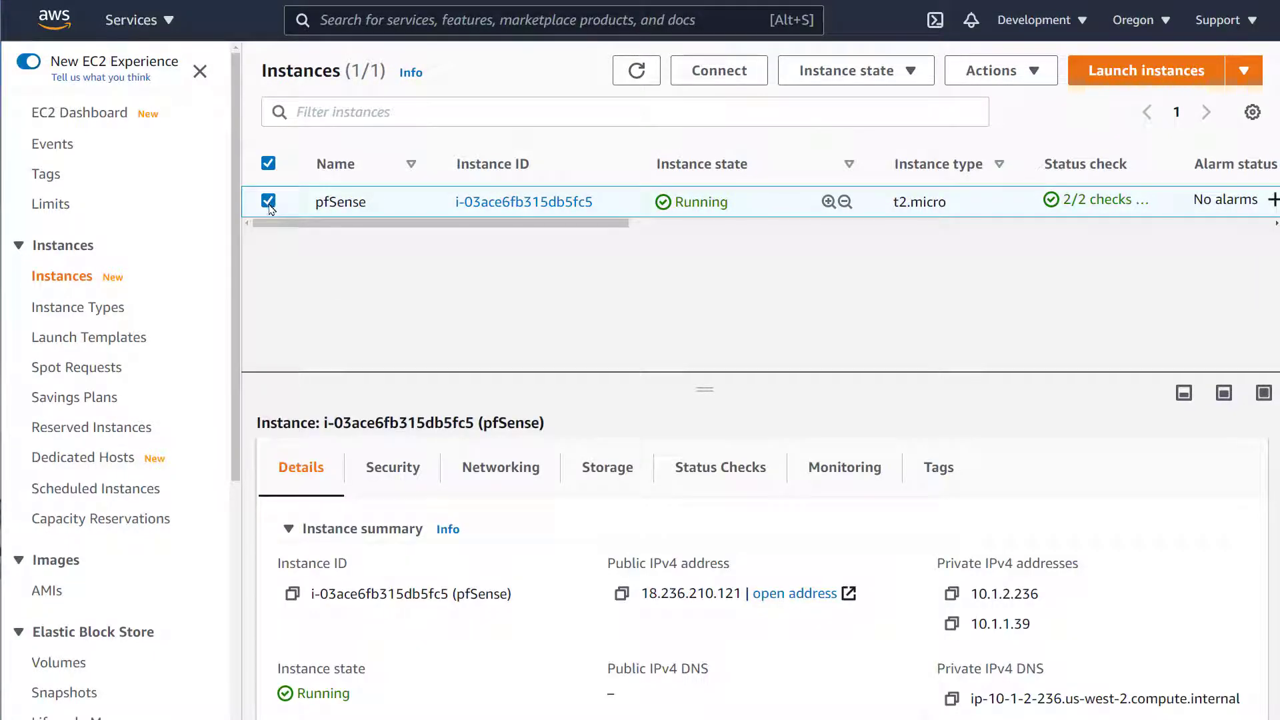
{"action": "left_click", "coordinate": [1025, 75]}
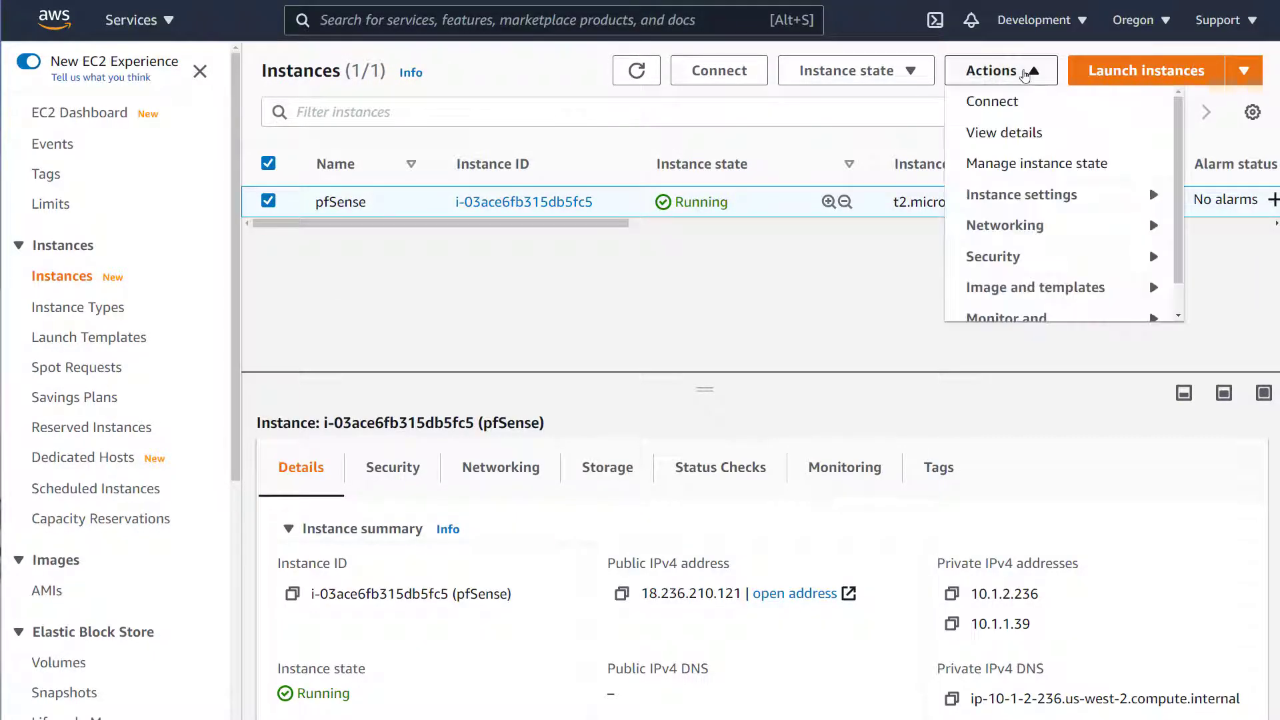
{"action": "scroll", "coordinate": [1067, 288], "scroll_direction": "down", "scroll_amount": 1}
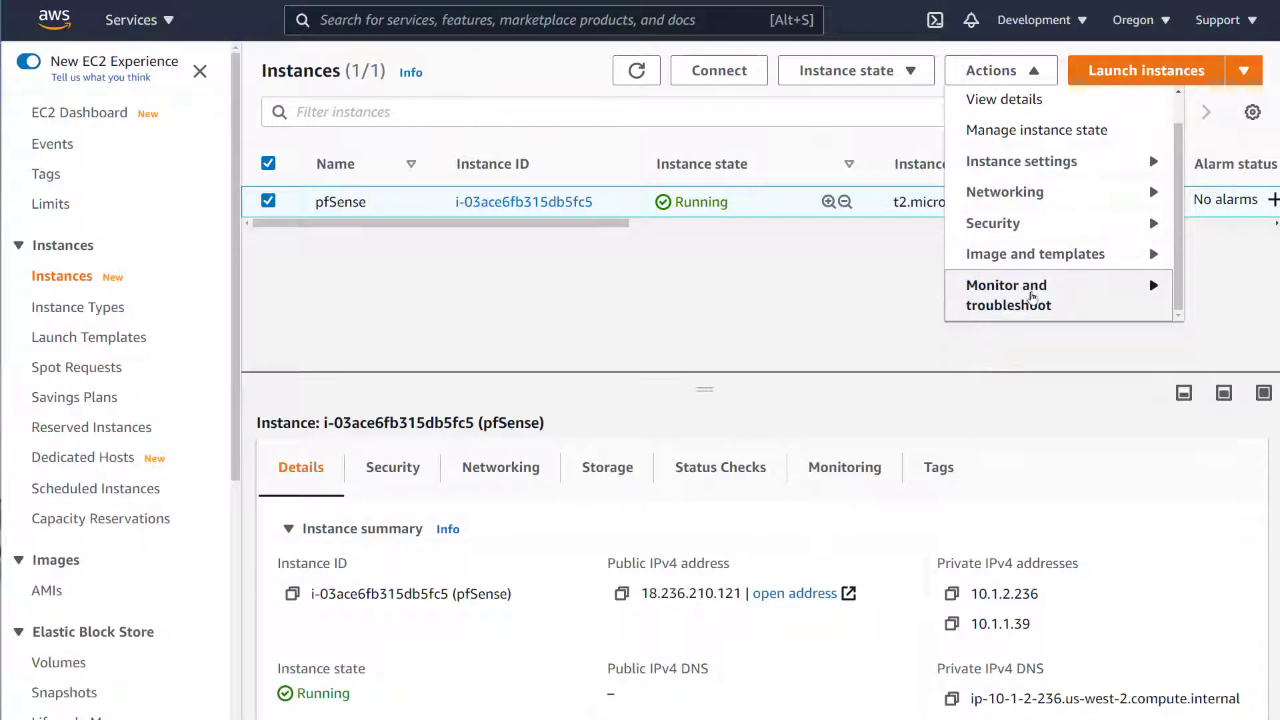
{"action": "mouse_move", "coordinate": [1032, 296]}
{"action": "left_click", "coordinate": [800, 219]}
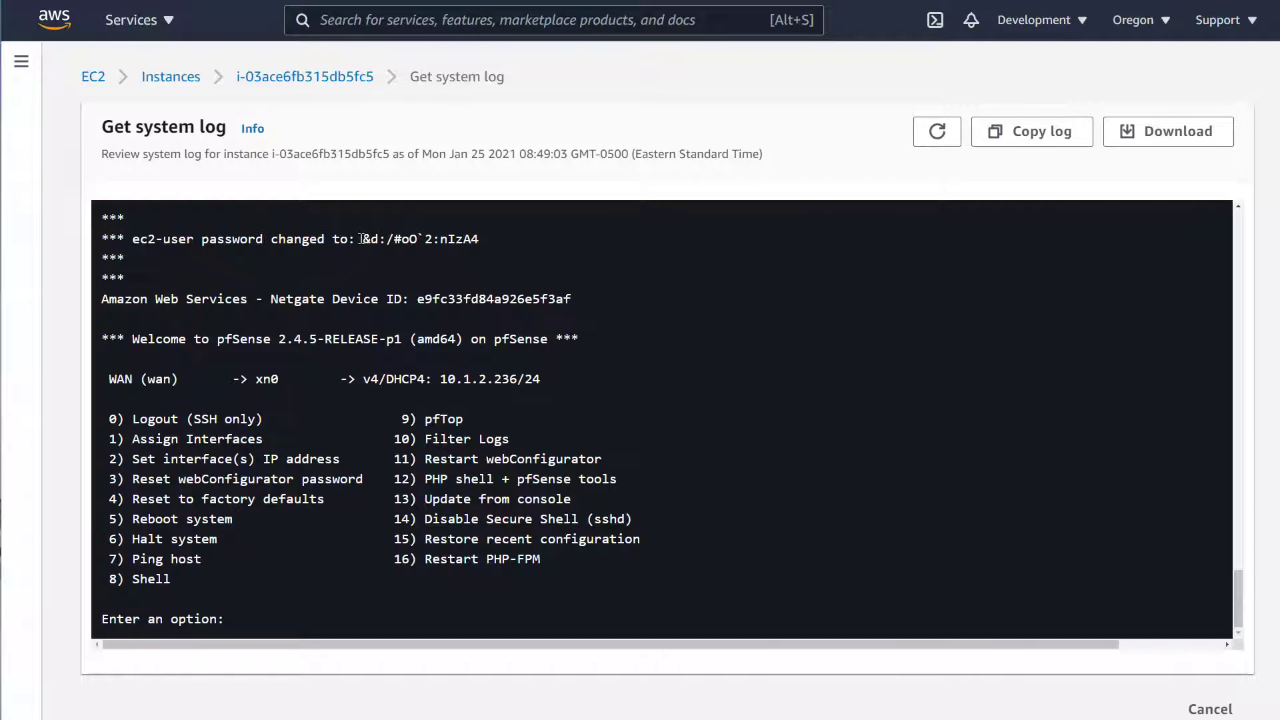
{"action": "left_click_drag", "start_coordinate": [364, 238], "coordinate": [479, 239]}
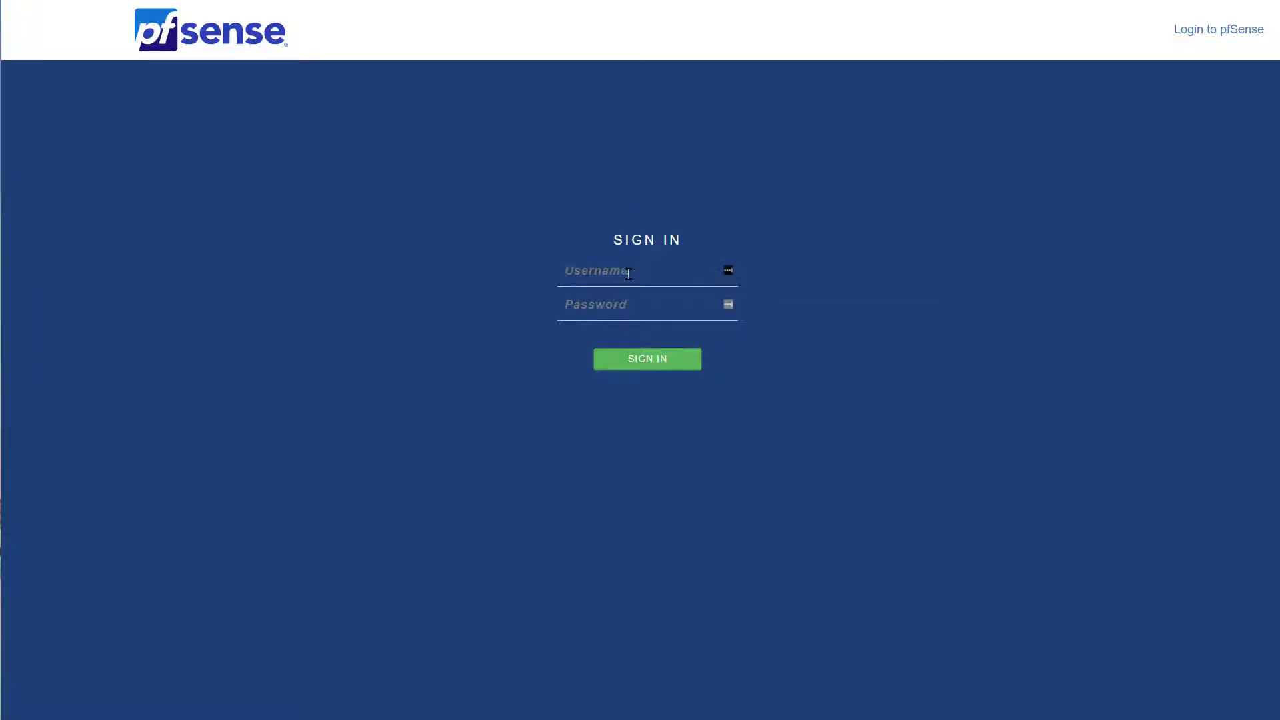
- Switch to the pfSense web interface and sign in as admin with the copied account password
{"action": "type", "text": "admin"}
{"action": "key", "text": "Tab"}
{"action": "key", "text": "ctrl+v"}
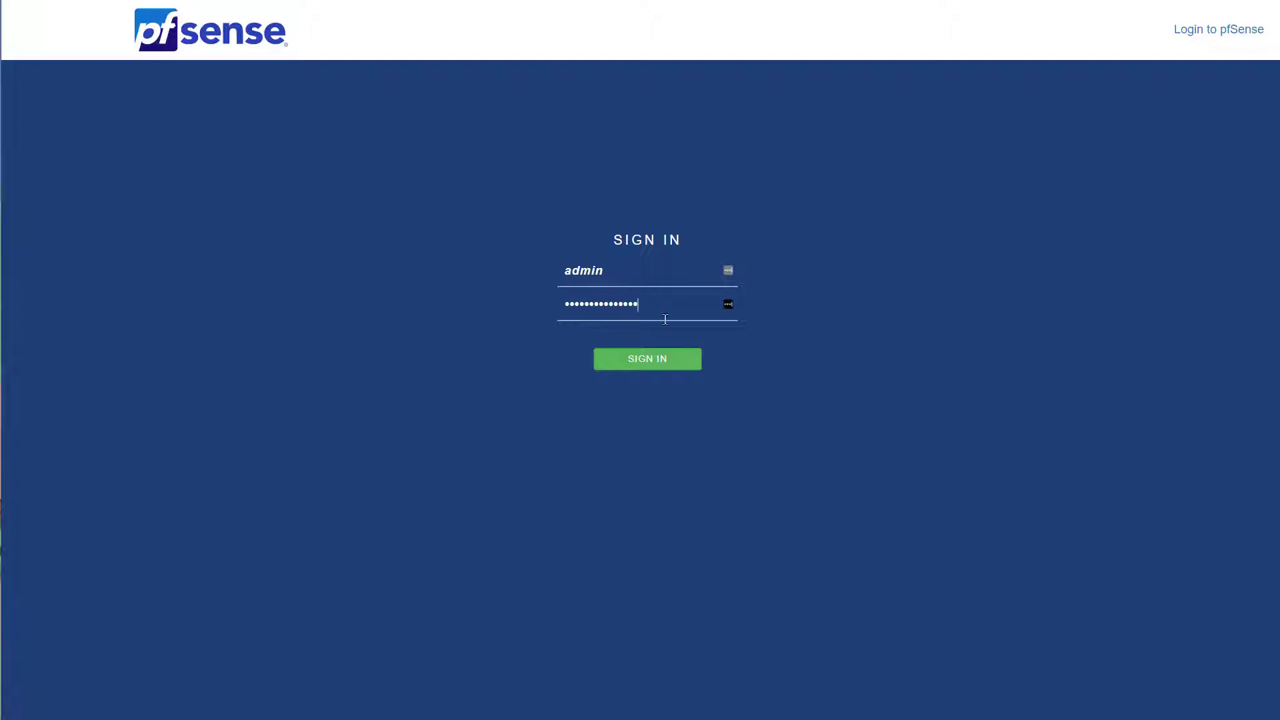
{"action": "left_click", "coordinate": [652, 365]}
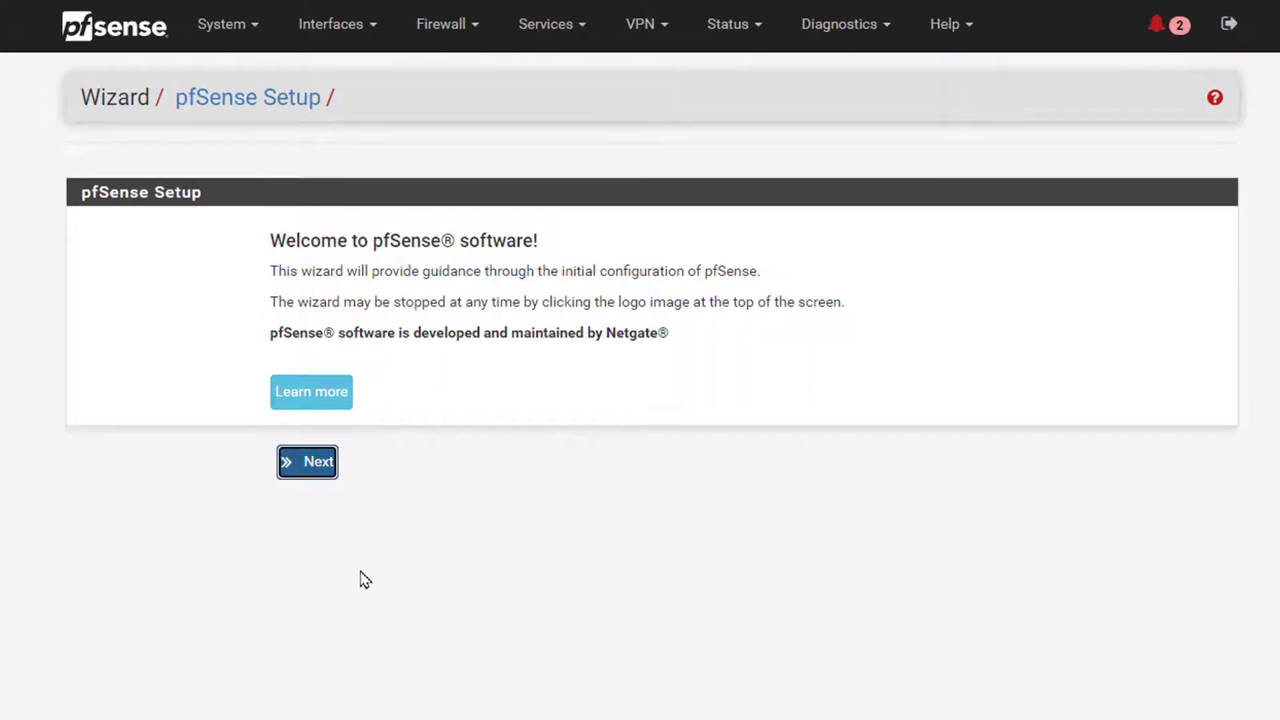
- Advance the pfSense setup wizard to the admin password page, keeping the default general information and other settings
{"action": "left_click", "coordinate": [311, 470]}
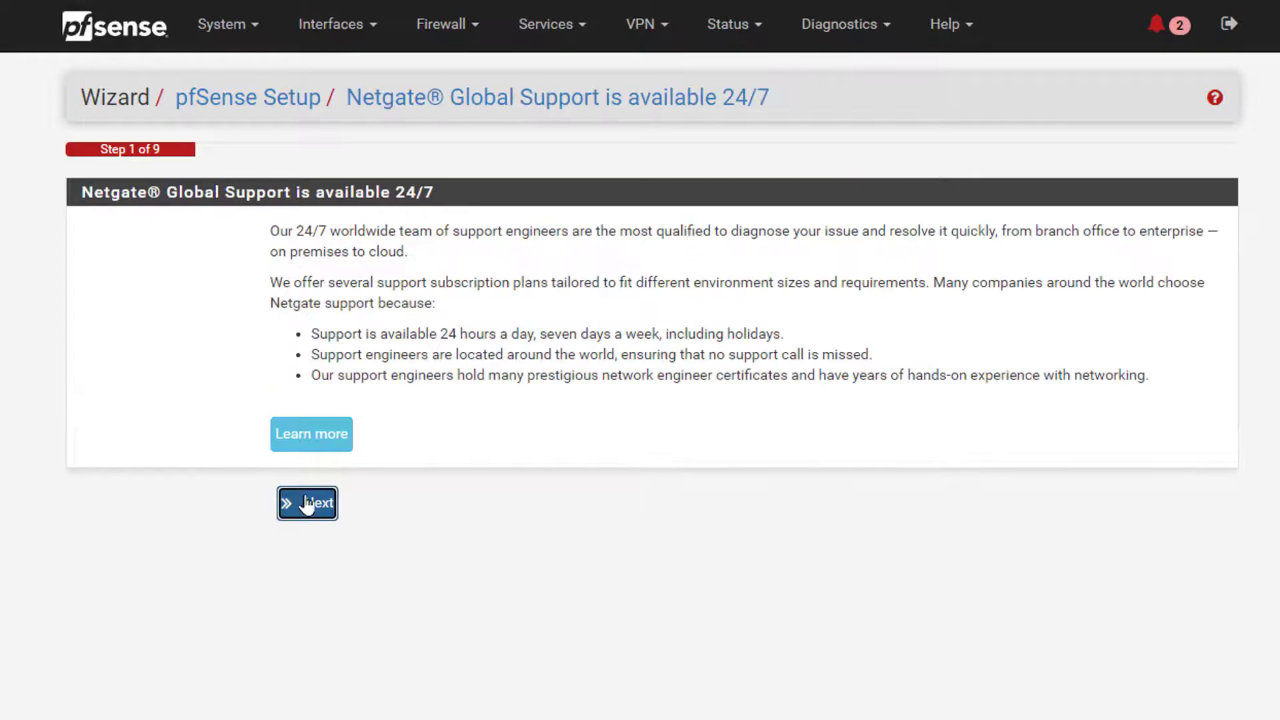
{"action": "left_click", "coordinate": [307, 505]}
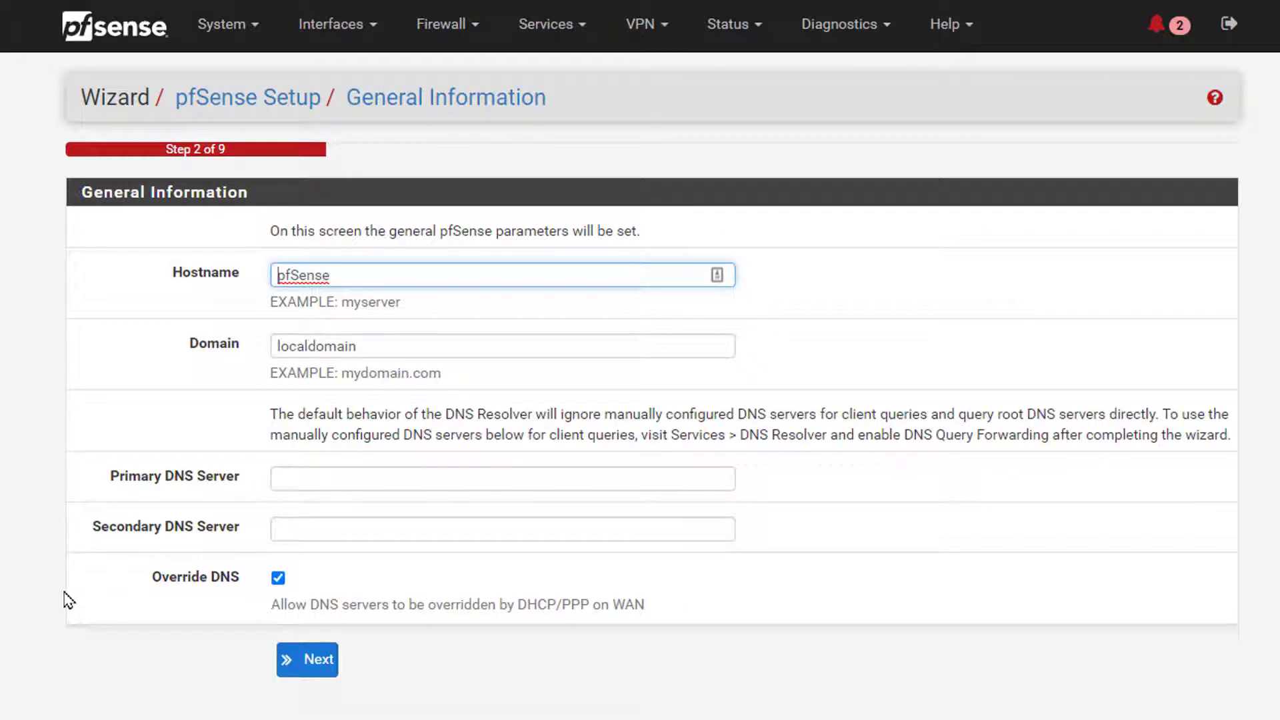
{"action": "left_click", "coordinate": [311, 664]}
{"action": "left_click", "coordinate": [302, 406]}
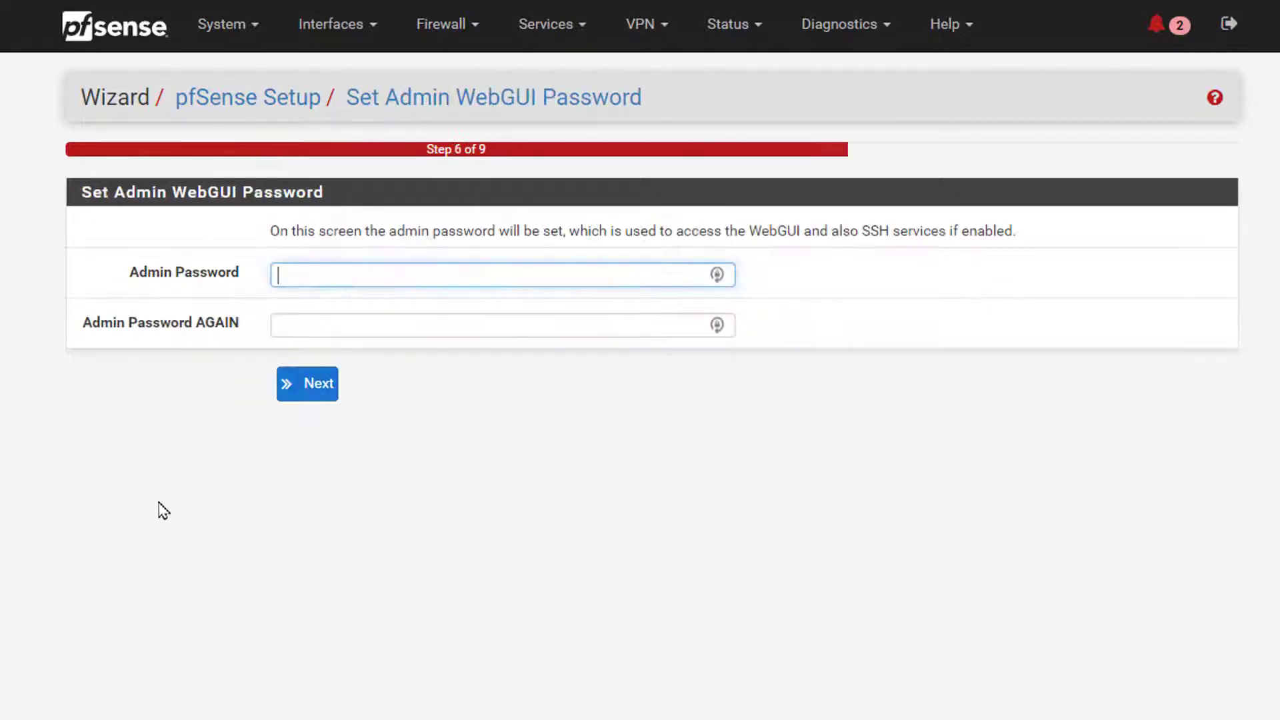
- Enter and repeat the admin password for the WebGUI, then reload the pfSense configuration
{"action": "key", "text": "ctrl+v"}
{"action": "left_click", "coordinate": [340, 328]}
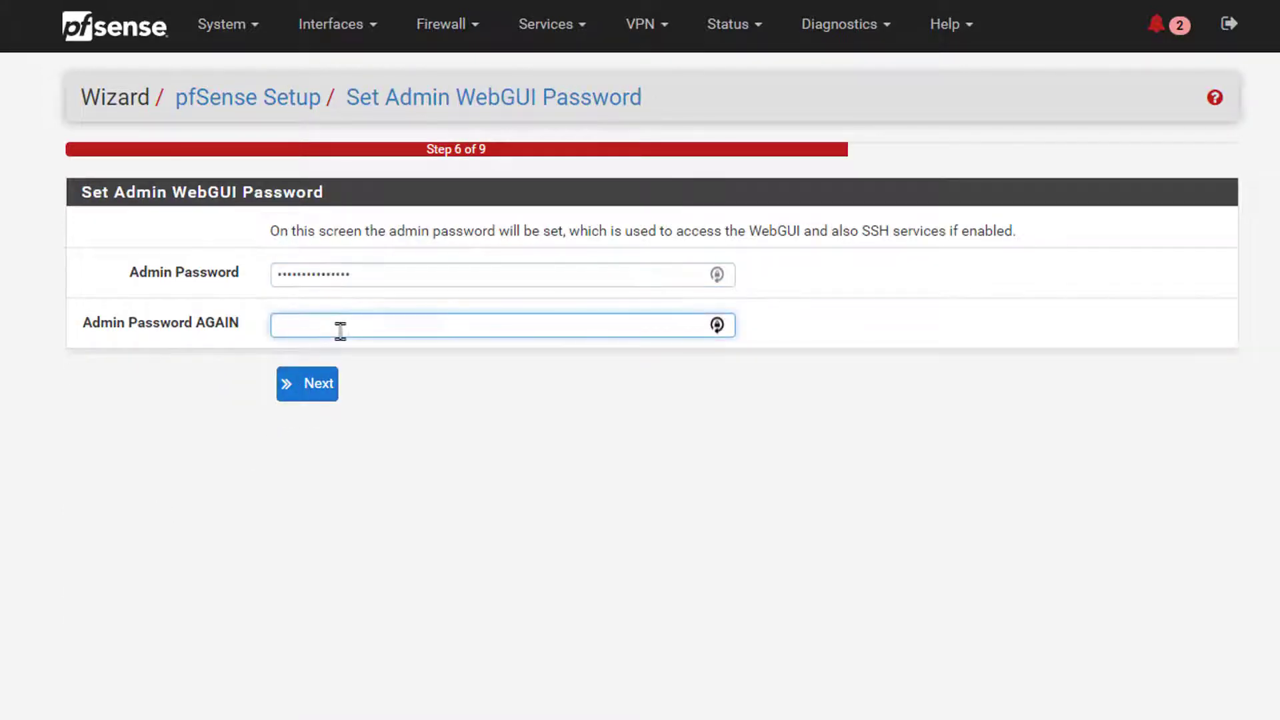
{"action": "key", "text": "ctrl+v"}
{"action": "left_click", "coordinate": [321, 394]}
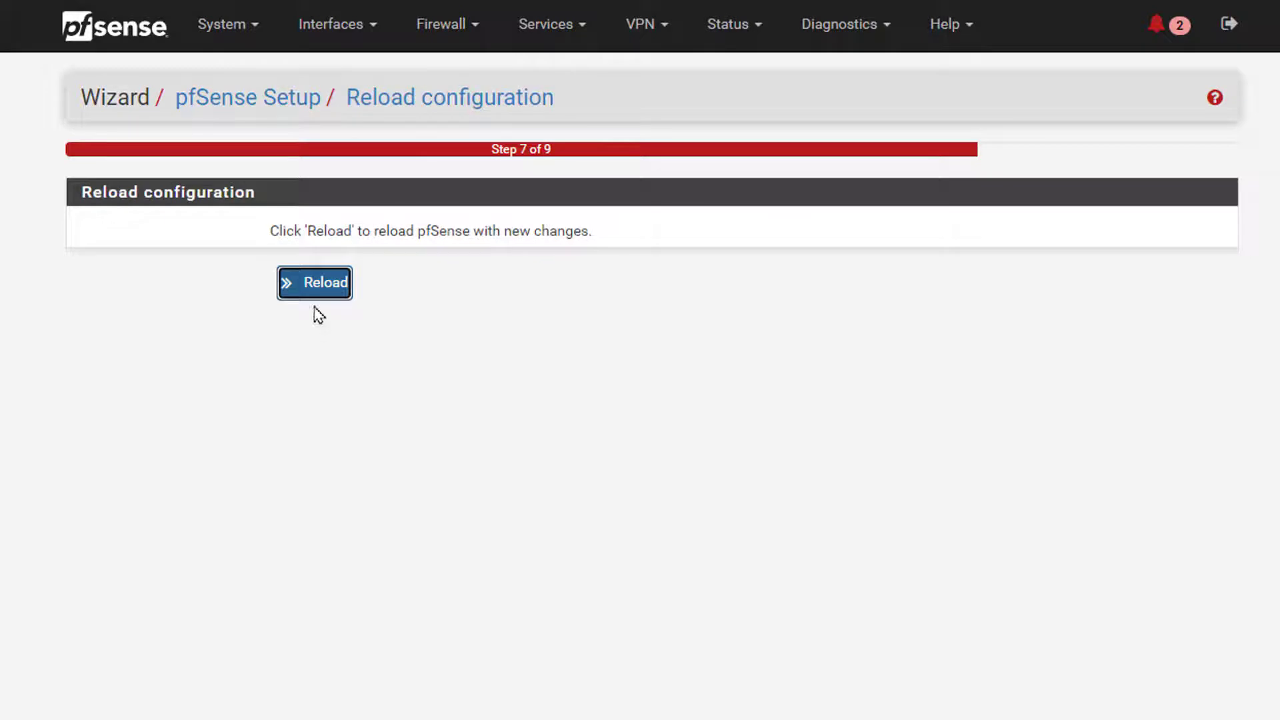
{"action": "left_click", "coordinate": [321, 287]}
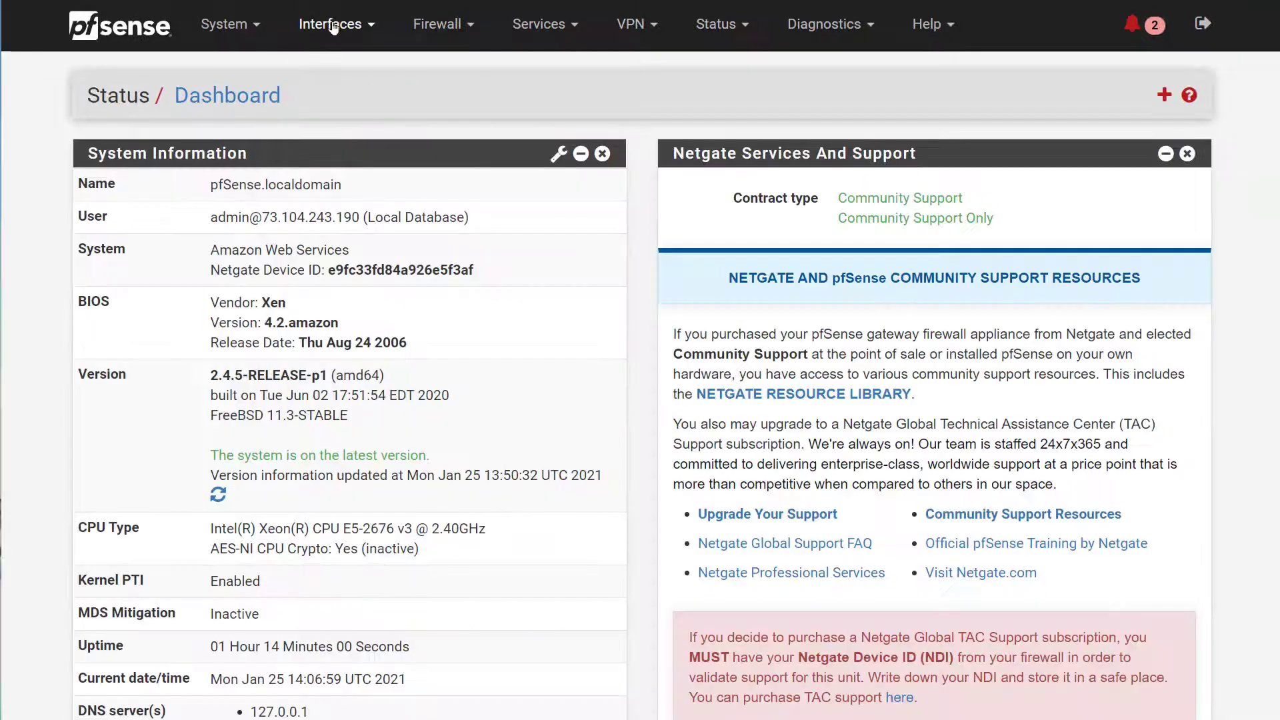
- Add the available network port xn1 as a new interface in the pfSense interface assignments
{"action": "left_click", "coordinate": [336, 24]}
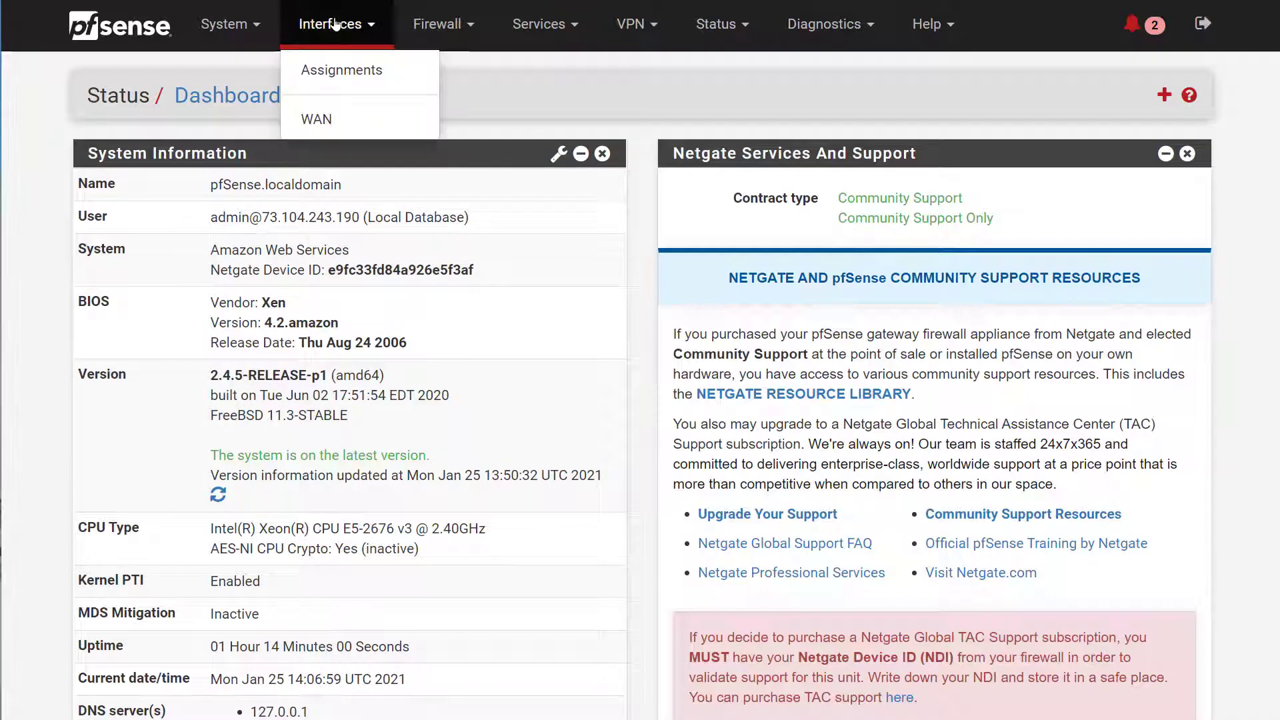
{"action": "left_click", "coordinate": [336, 74]}
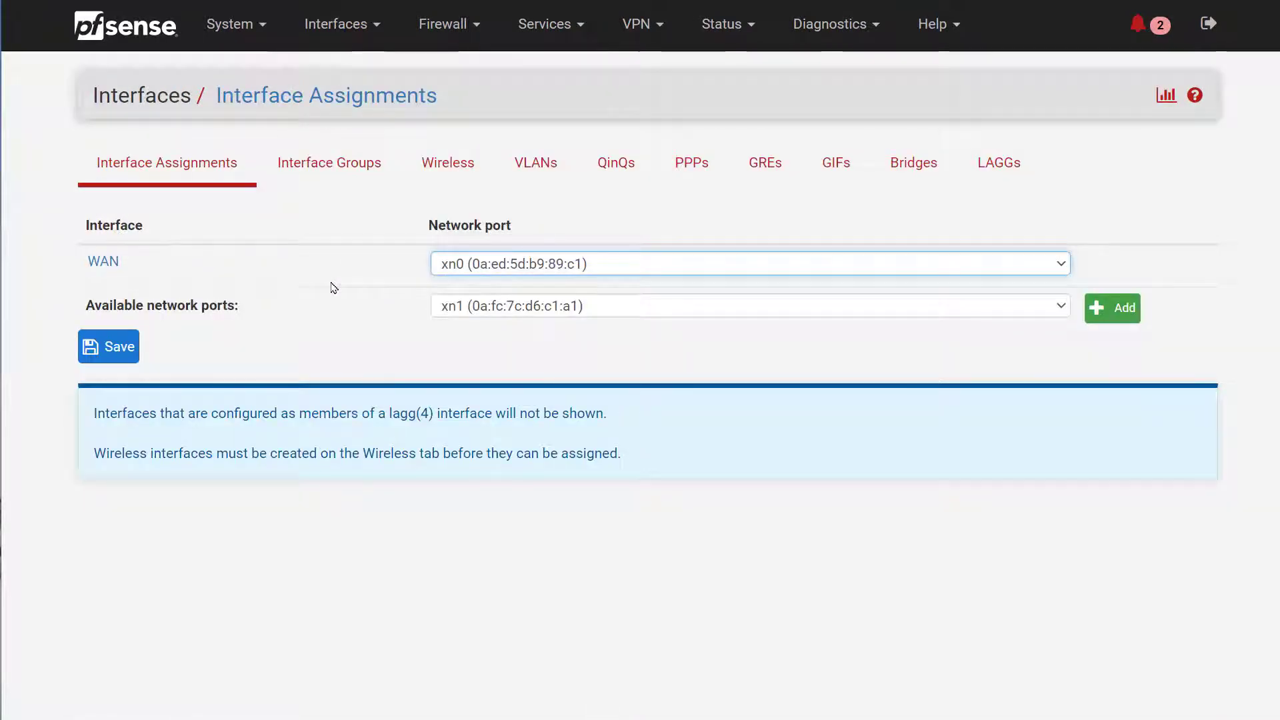
{"action": "left_click", "coordinate": [557, 308]}
{"action": "left_click", "coordinate": [559, 308]}
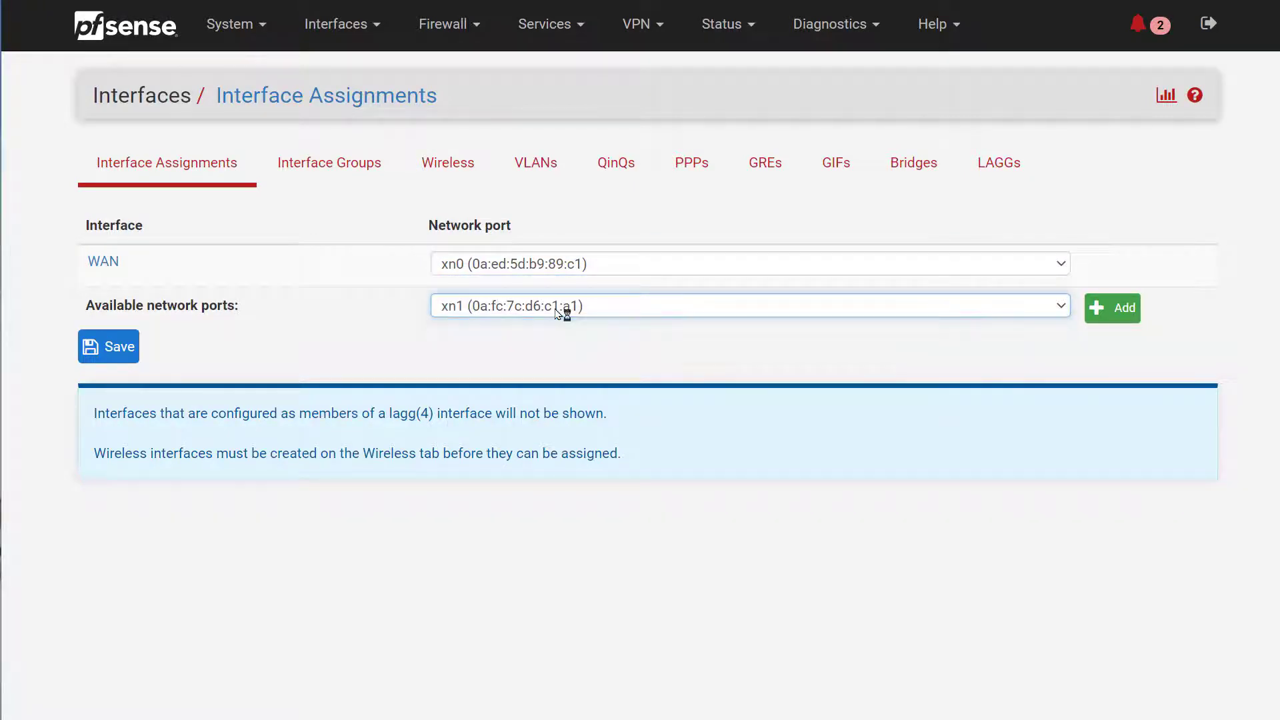
{"action": "left_click", "coordinate": [1118, 314]}
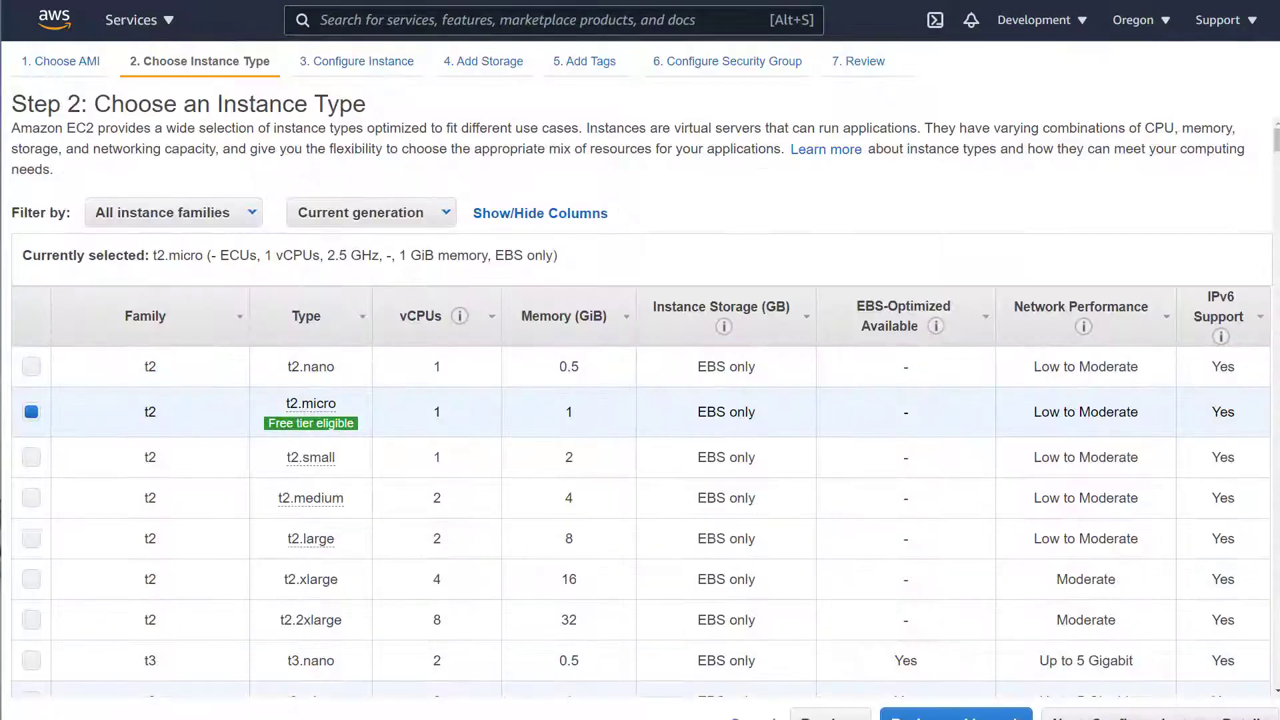
- Switch to the AWS launch wizard, keep t2.micro, set the network to the firewall-tutorial VPC and open the subnet choices
{"action": "left_click", "coordinate": [1075, 717]}
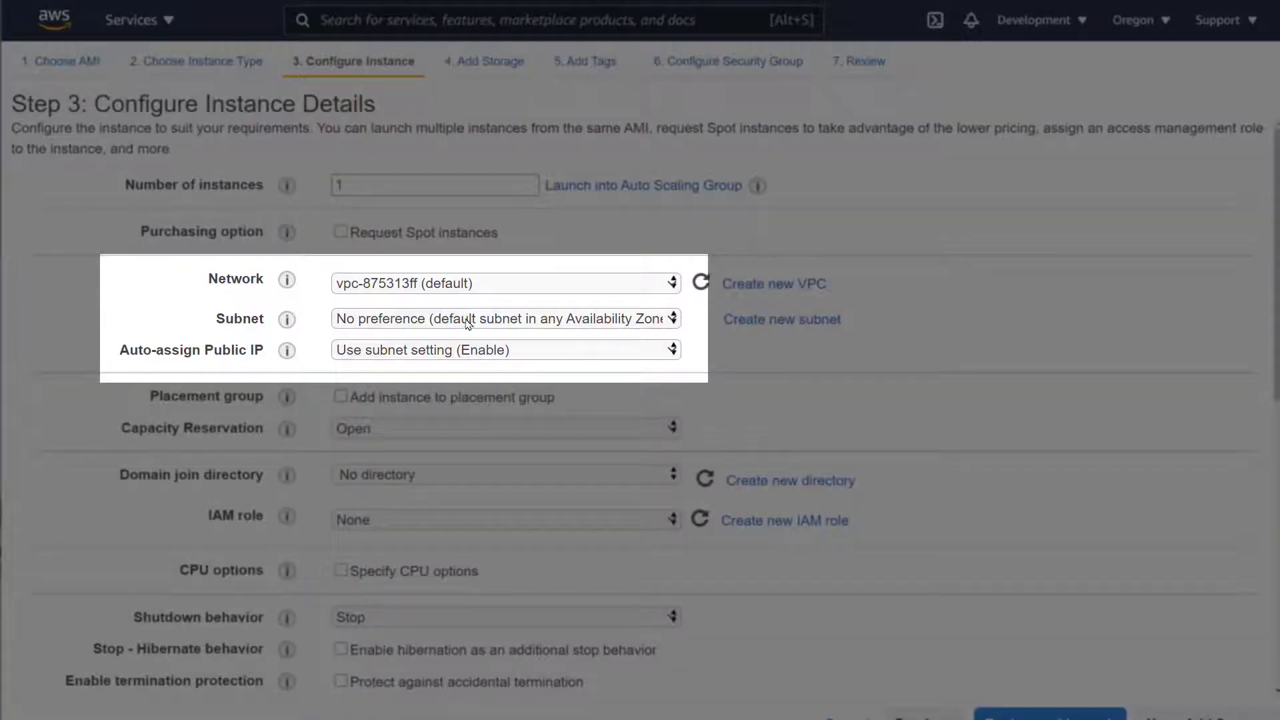
{"action": "left_click", "coordinate": [438, 285]}
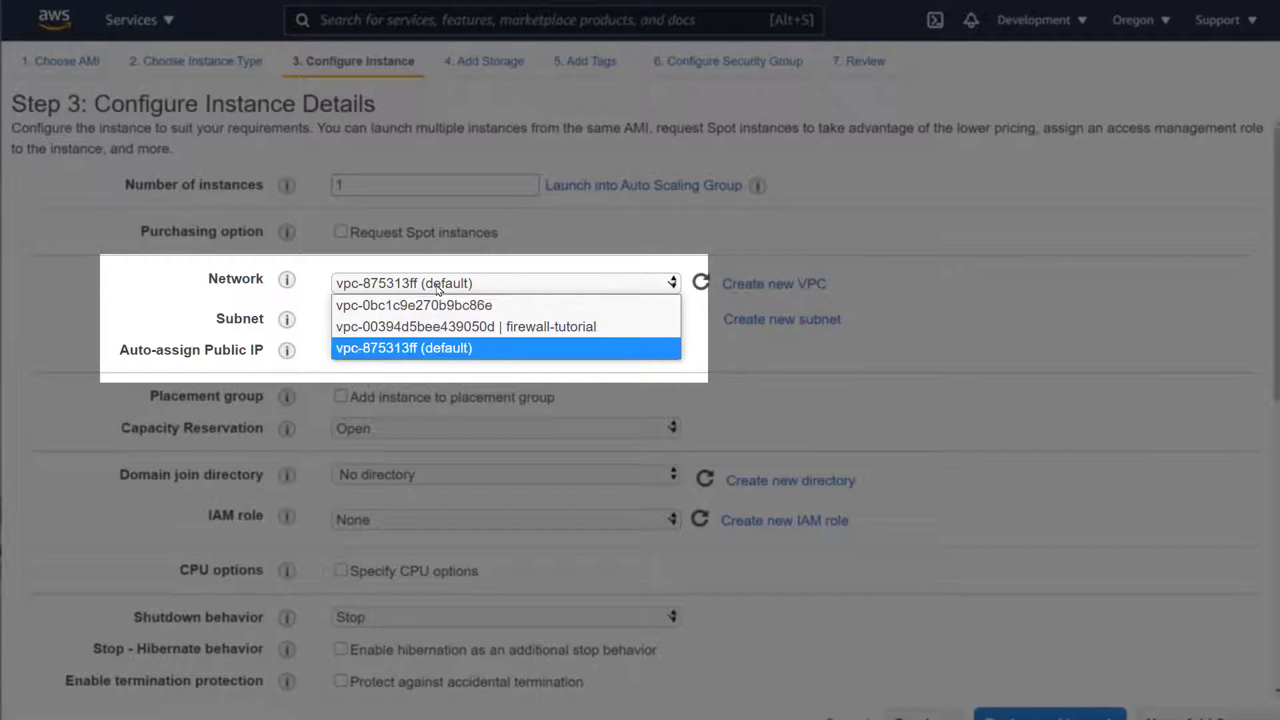
{"action": "left_click", "coordinate": [556, 330]}
{"action": "left_click", "coordinate": [535, 320]}
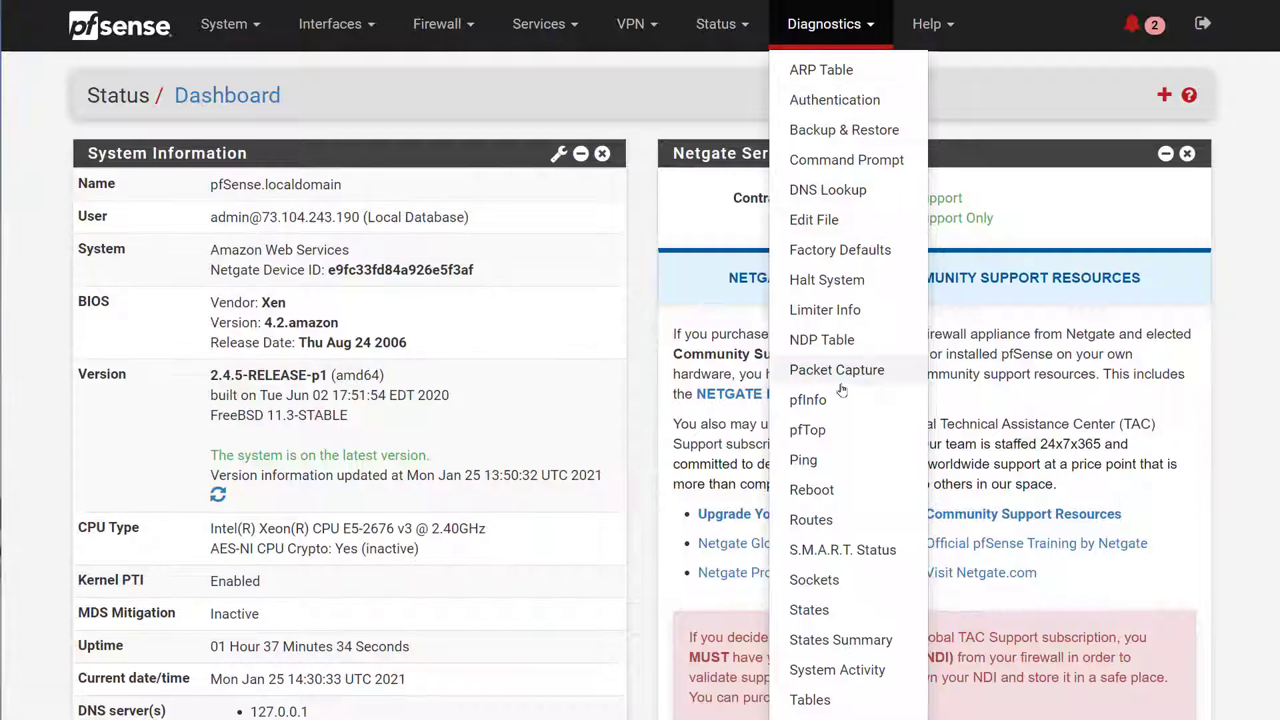
- Ping 10.1.1.150 from the pfSense diagnostics, keeping IPv4, the automatic source address and 3 pings
{"action": "left_click", "coordinate": [821, 460]}
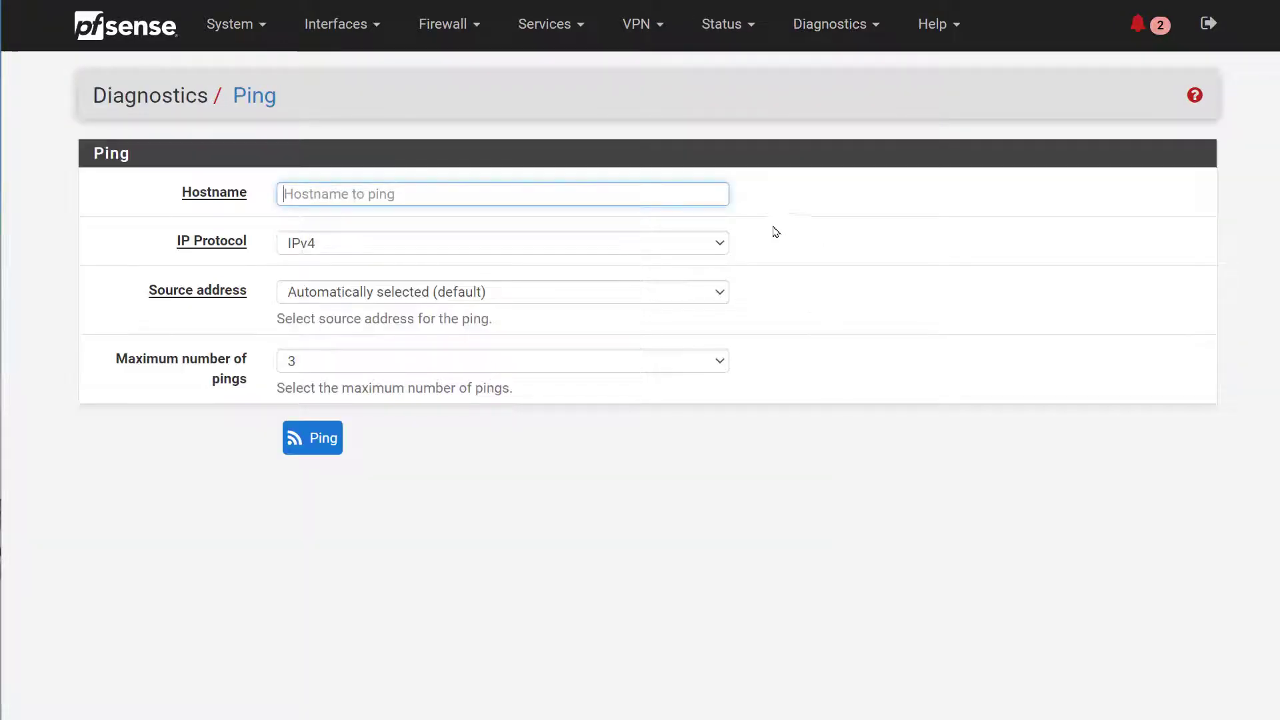
{"action": "left_click", "coordinate": [358, 194]}
{"action": "key", "text": "Down"}
{"action": "key", "text": "Down"}
{"action": "key", "text": "Return"}
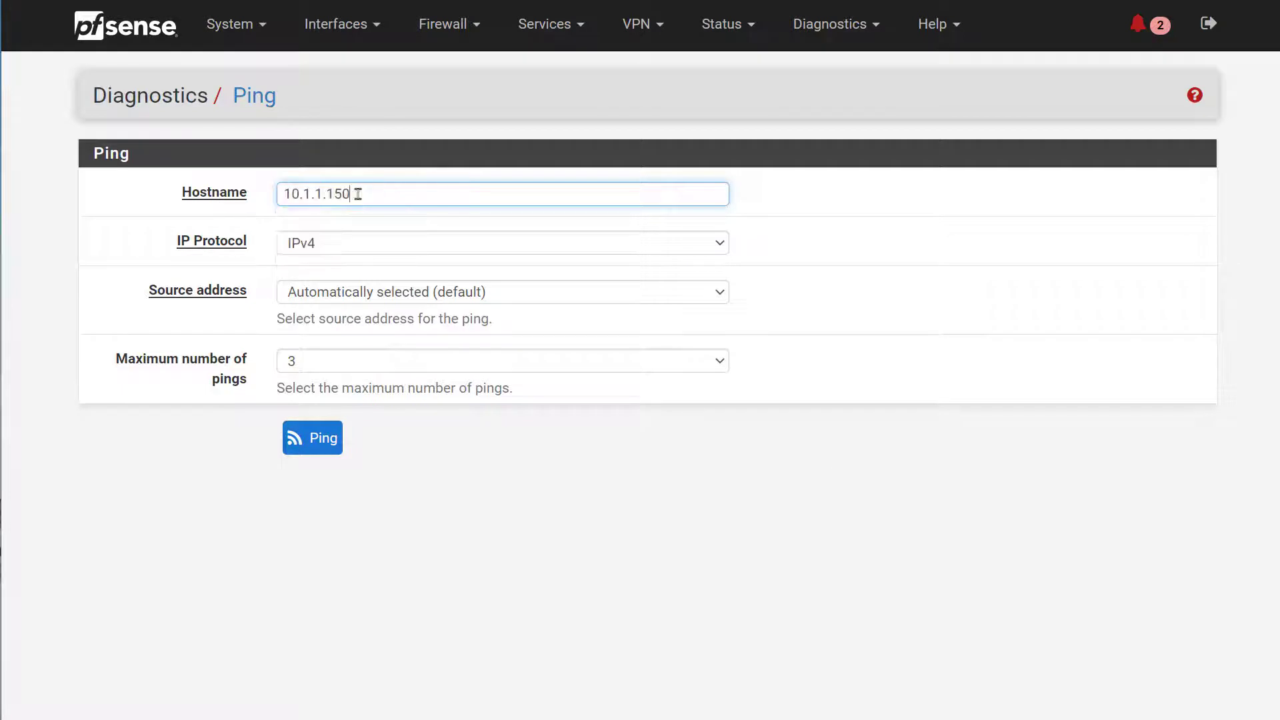
{"action": "left_click", "coordinate": [309, 441]}
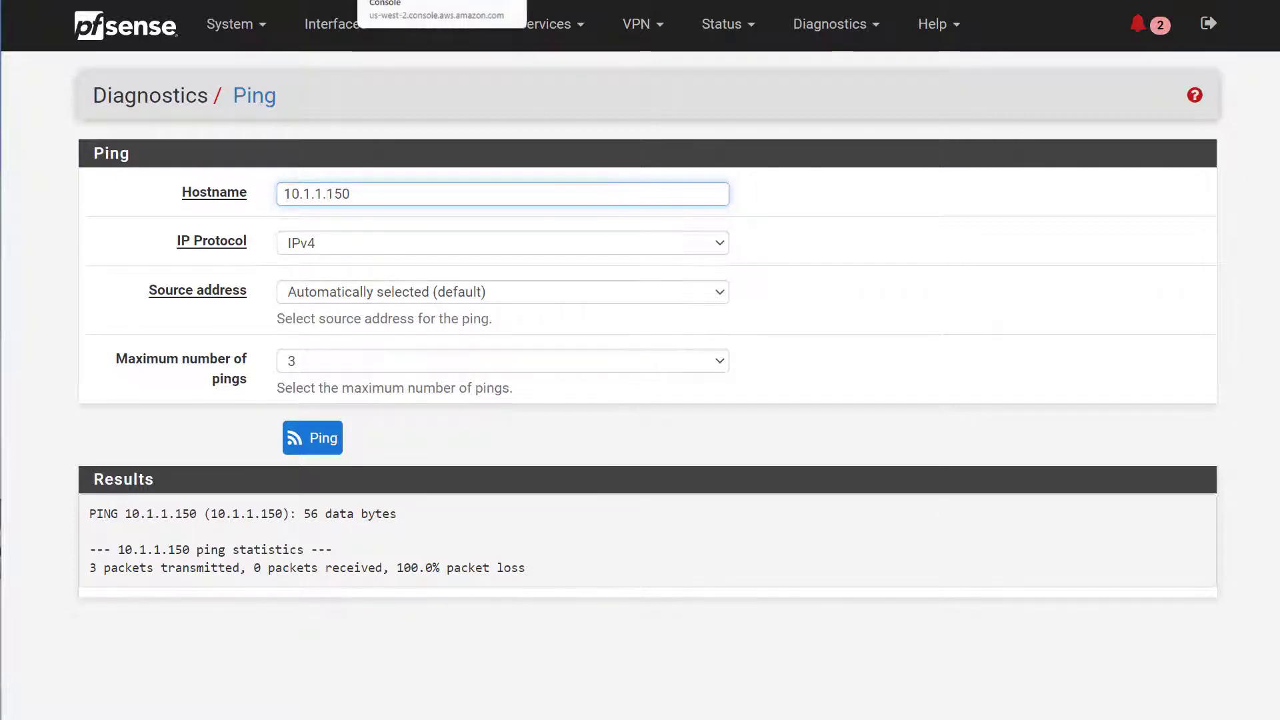
- Switch to the EC2 console and open the internal-linux instance's launch-wizard-1 security group to review its inbound rules
{"action": "left_click", "coordinate": [413, 0]}
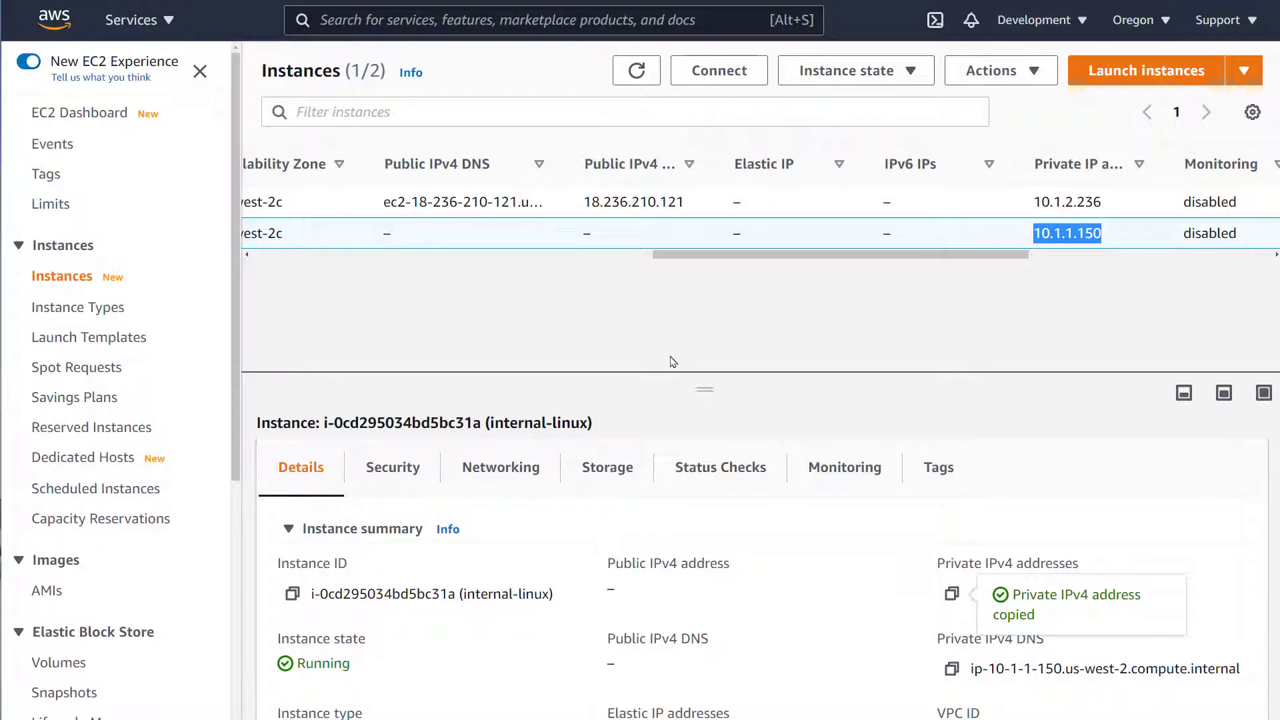
{"action": "left_click_drag", "start_coordinate": [693, 255], "coordinate": [354, 263]}
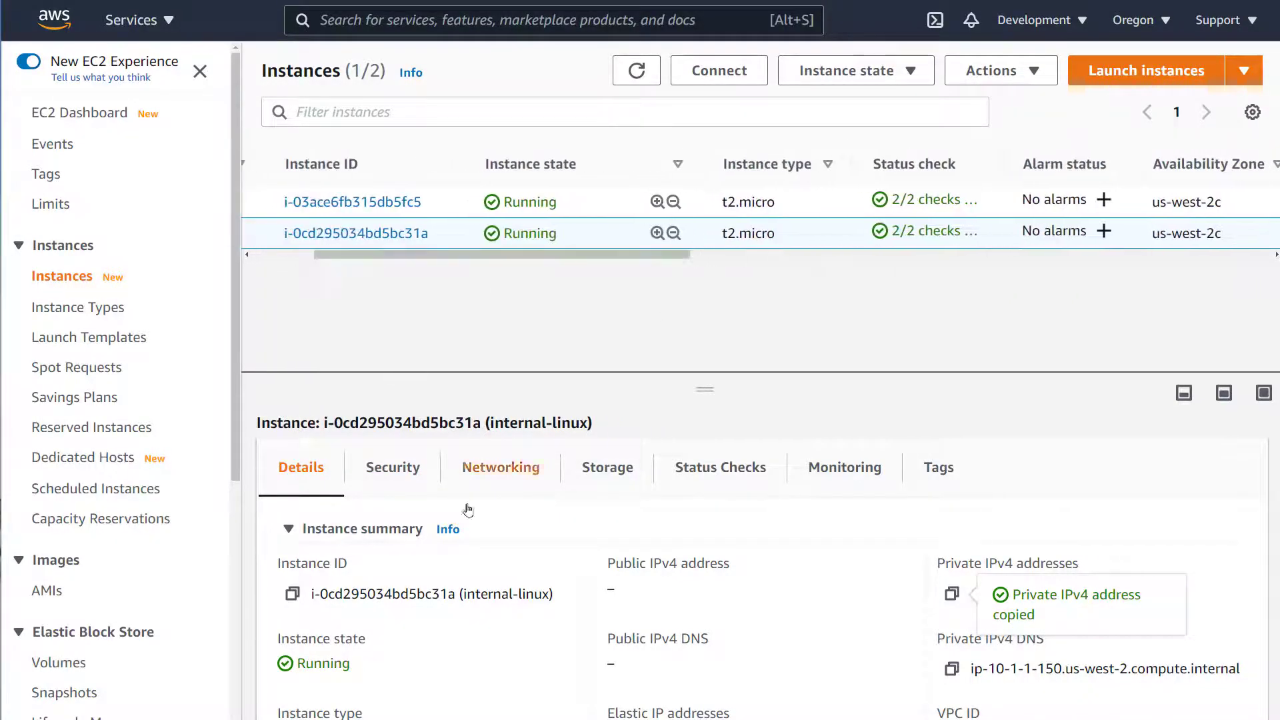
{"action": "scroll", "coordinate": [494, 580], "scroll_direction": "down", "scroll_amount": 1}
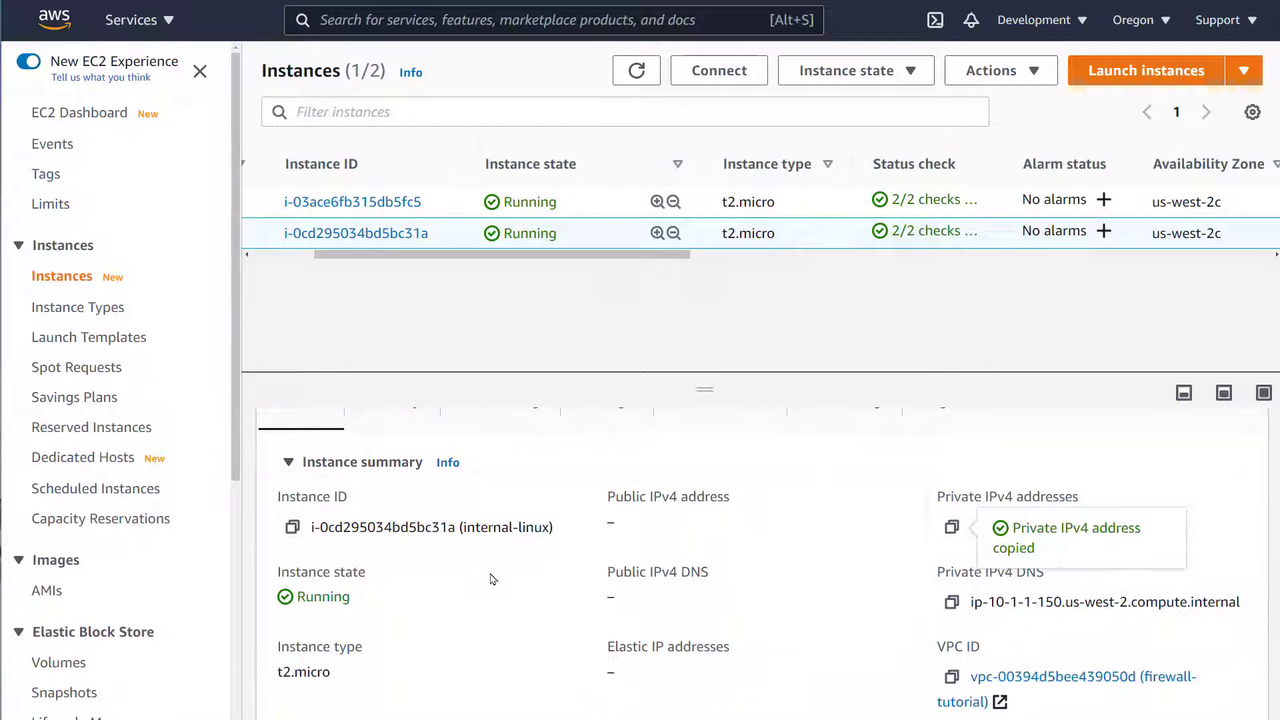
{"action": "scroll", "coordinate": [487, 577], "scroll_direction": "down", "scroll_amount": 1}
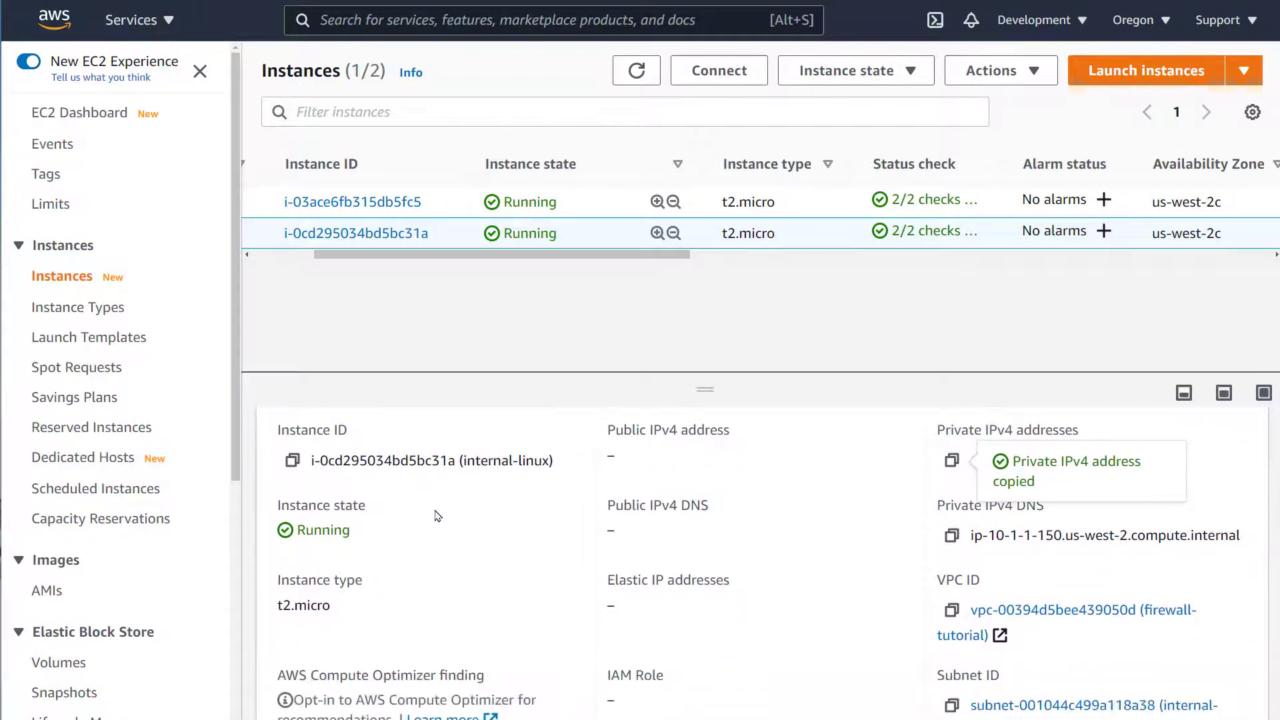
{"action": "scroll", "coordinate": [437, 514], "scroll_direction": "up", "scroll_amount": 2}
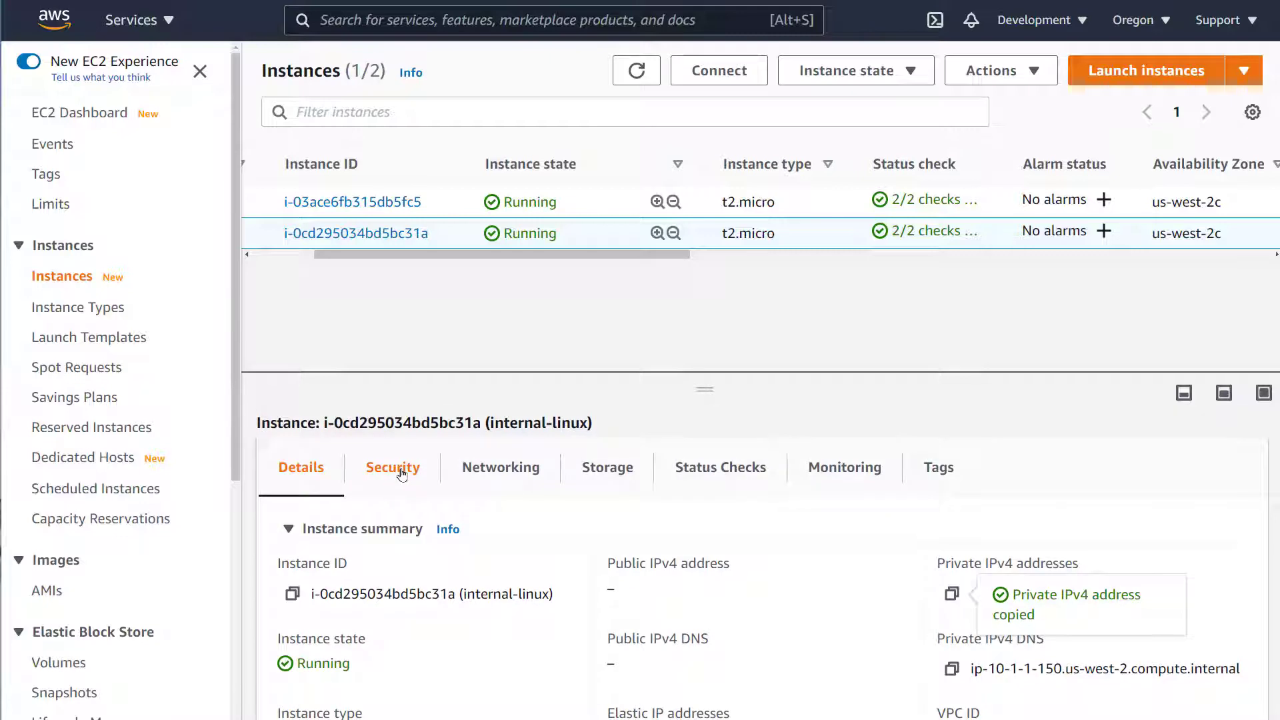
{"action": "left_click", "coordinate": [400, 477]}
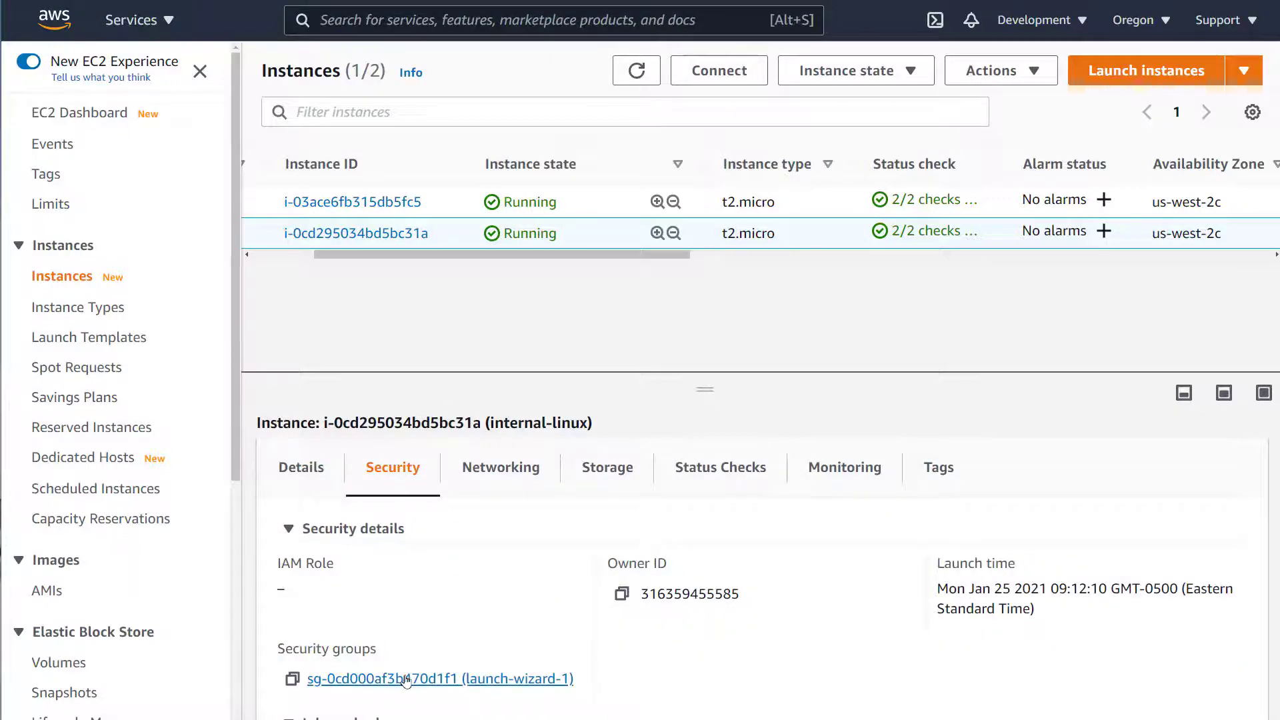
{"action": "left_click", "coordinate": [415, 678]}
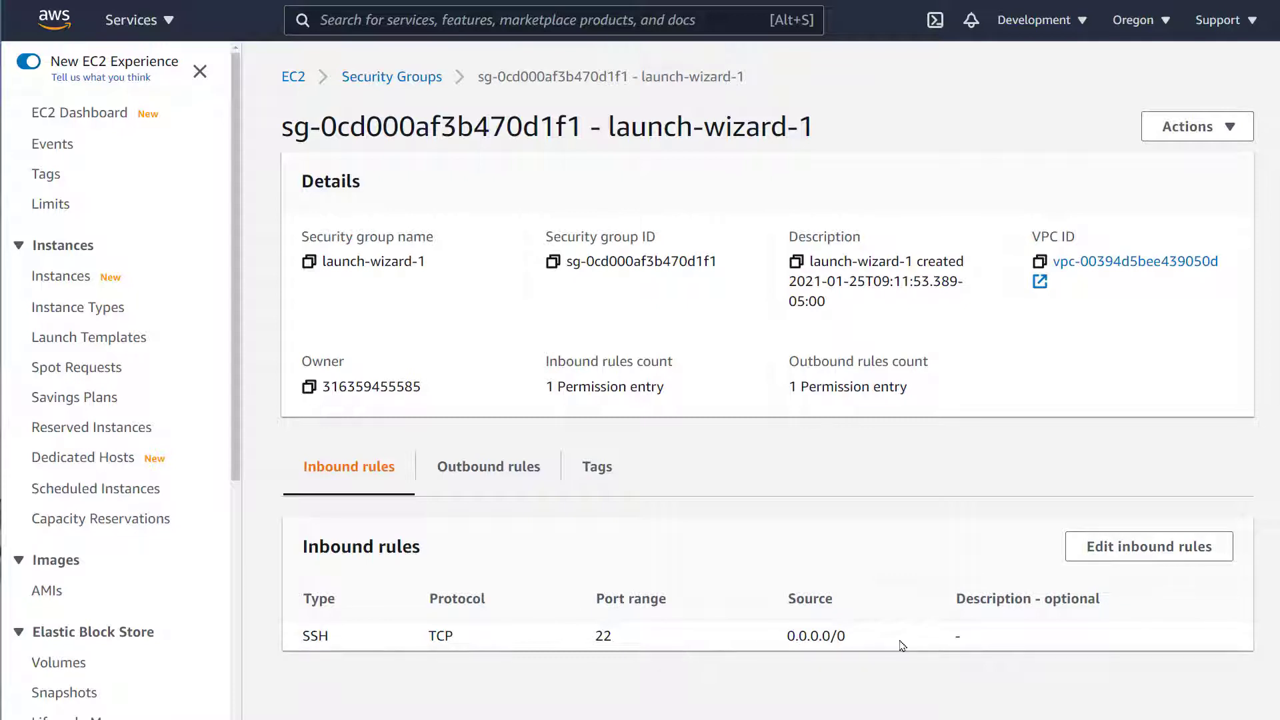
- Add an All ICMP - IPv4 inbound rule with source Anywhere to the launch-wizard-1 security group and save the rules
{"action": "left_click", "coordinate": [1133, 554]}
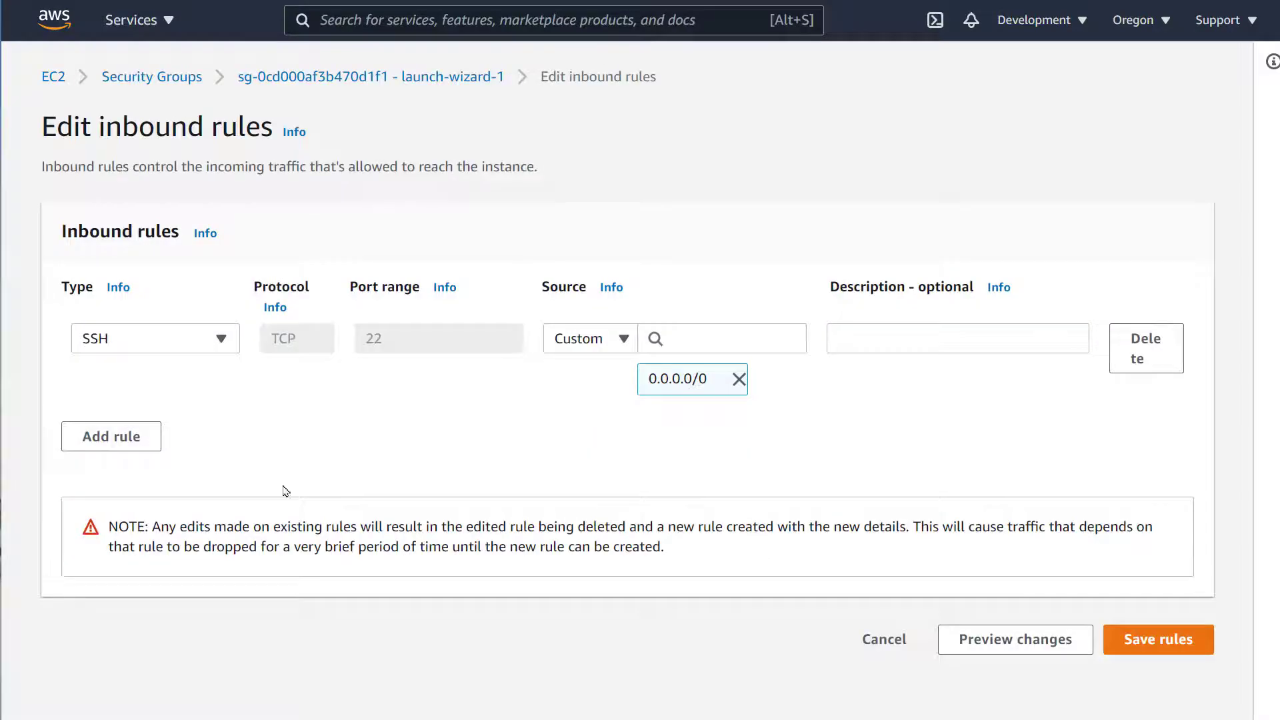
{"action": "left_click", "coordinate": [133, 437]}
{"action": "left_click", "coordinate": [155, 421]}
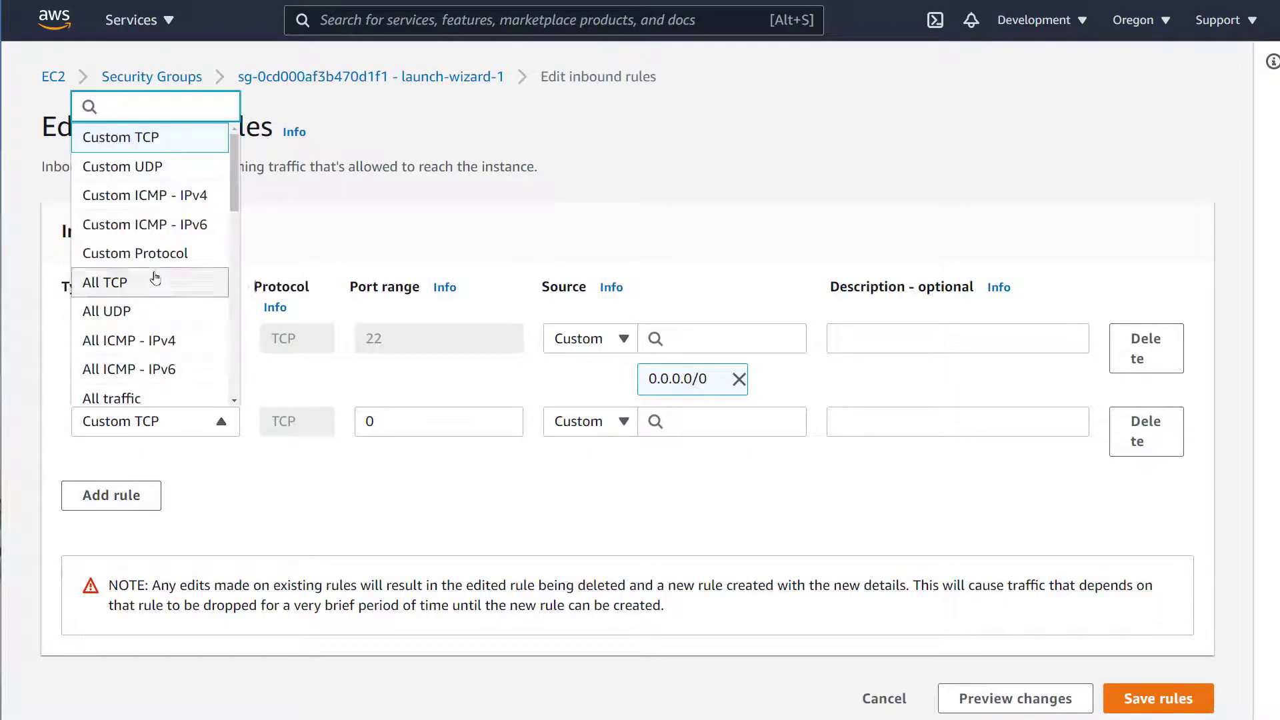
{"action": "left_click", "coordinate": [128, 340]}
{"action": "left_click", "coordinate": [682, 421]}
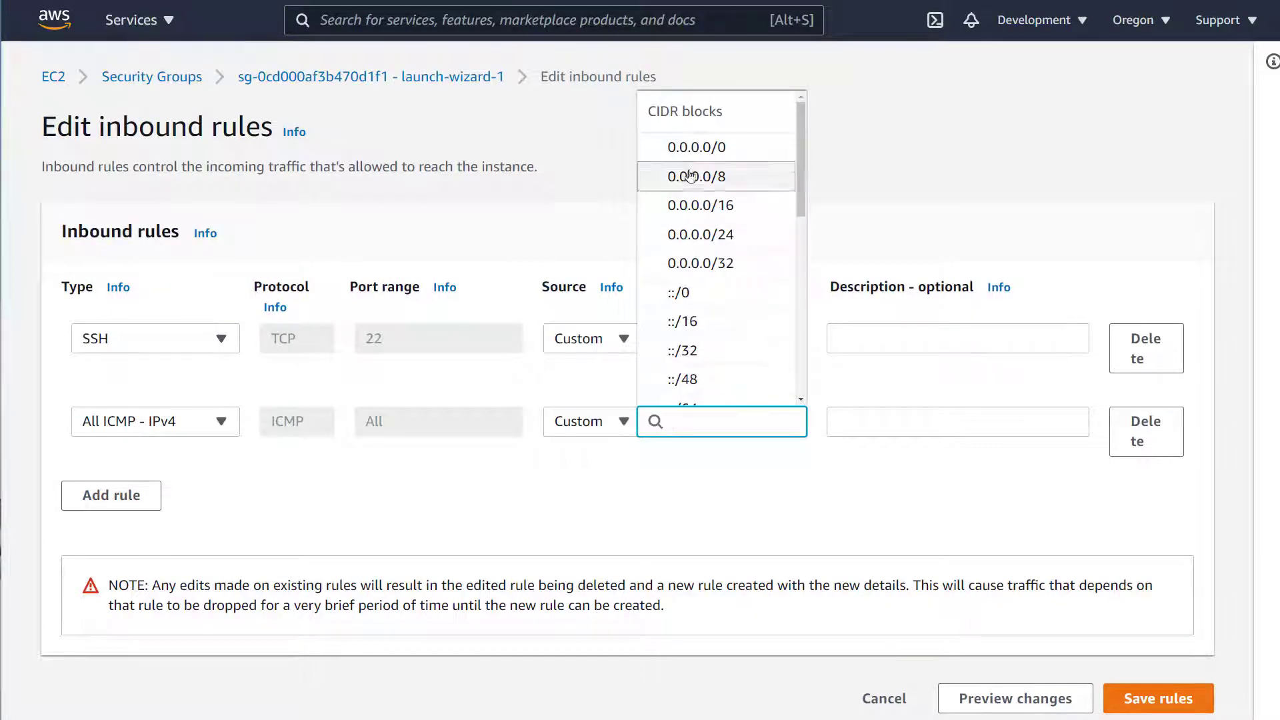
{"action": "left_click", "coordinate": [590, 421]}
{"action": "left_click", "coordinate": [587, 481]}
{"action": "scroll", "coordinate": [984, 590], "scroll_direction": "down", "scroll_amount": 1}
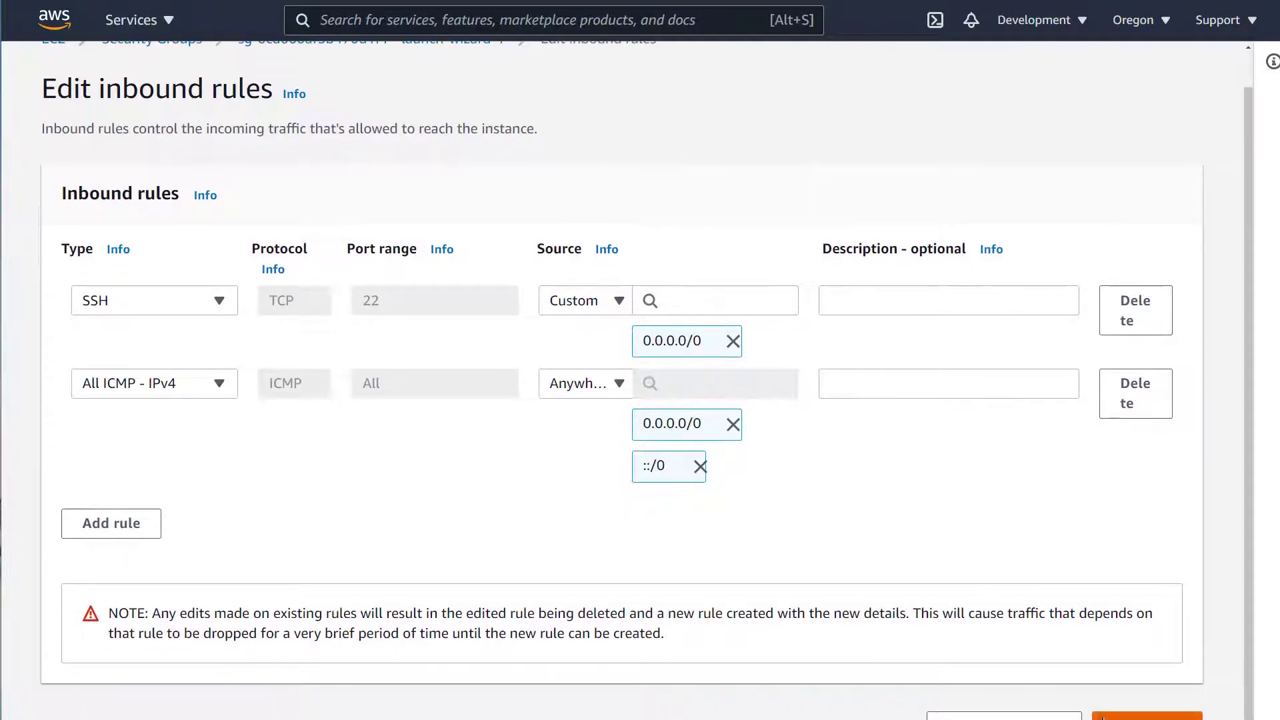
{"action": "left_click", "coordinate": [1103, 717]}
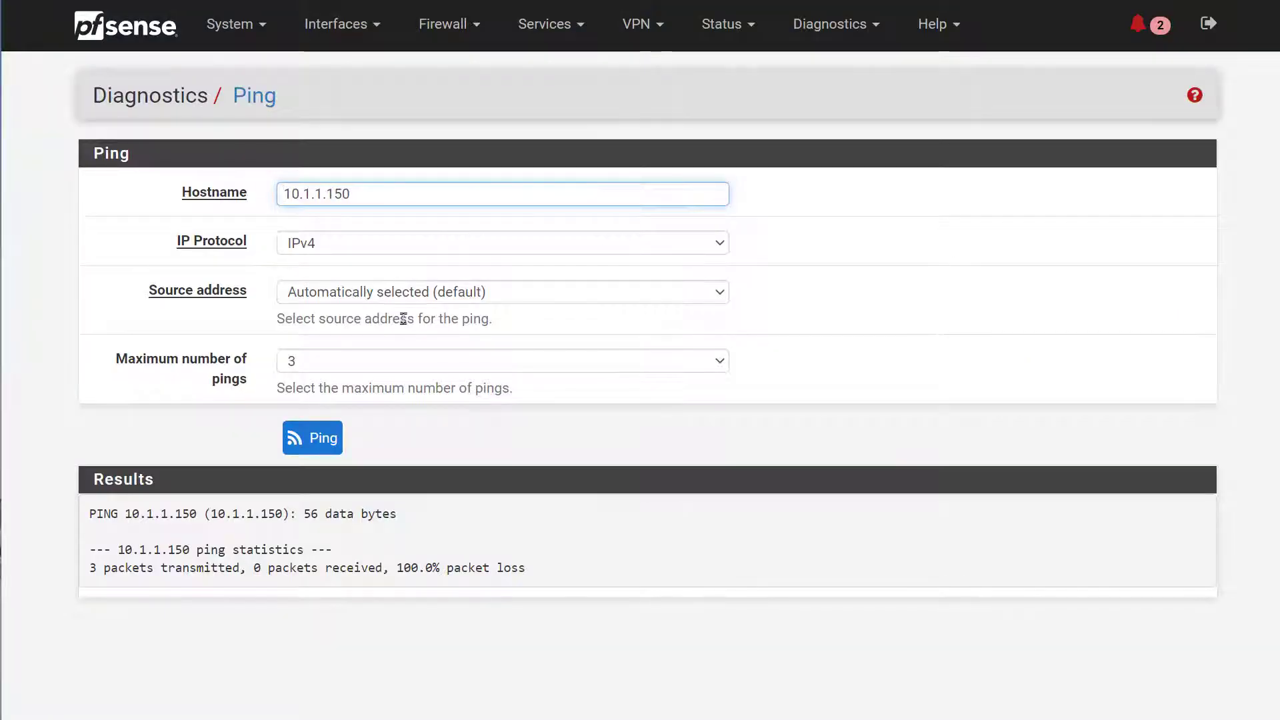
- Switch to the pfSense diagnostics and ping 10.1.1.150 again, also with WAN as the source address
{"action": "key", "text": "Return"}
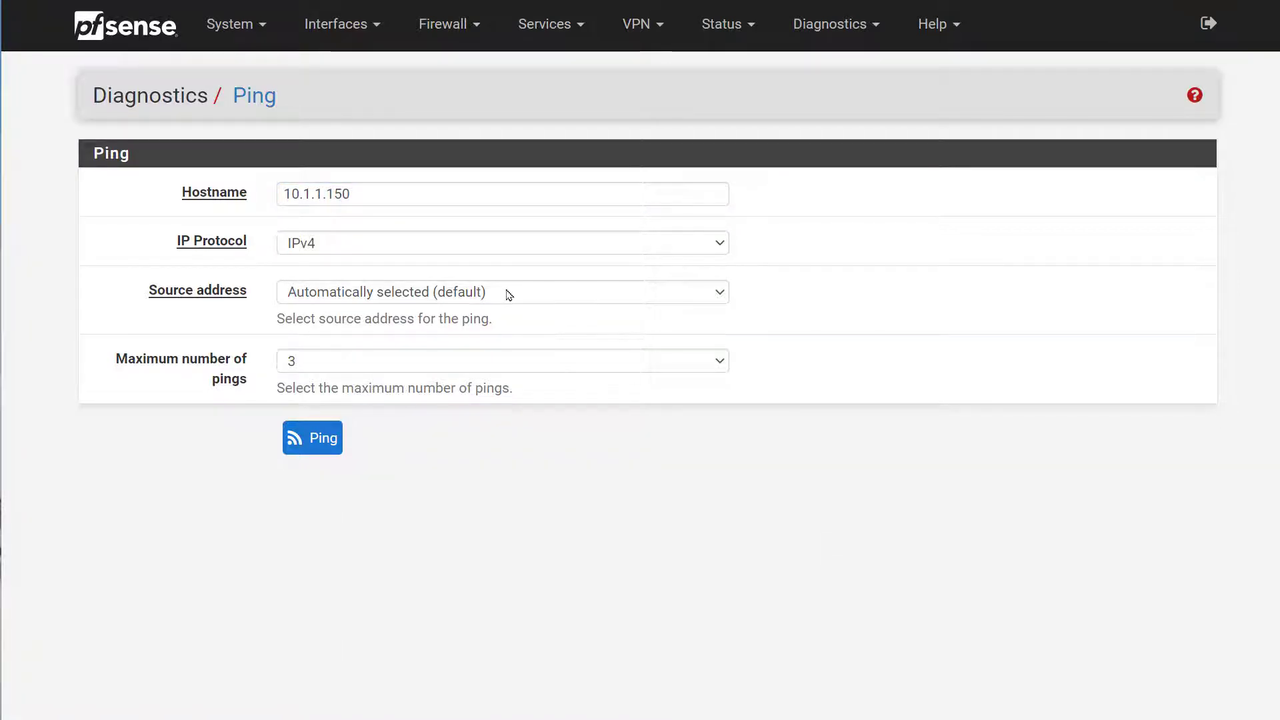
{"action": "left_click", "coordinate": [509, 293]}
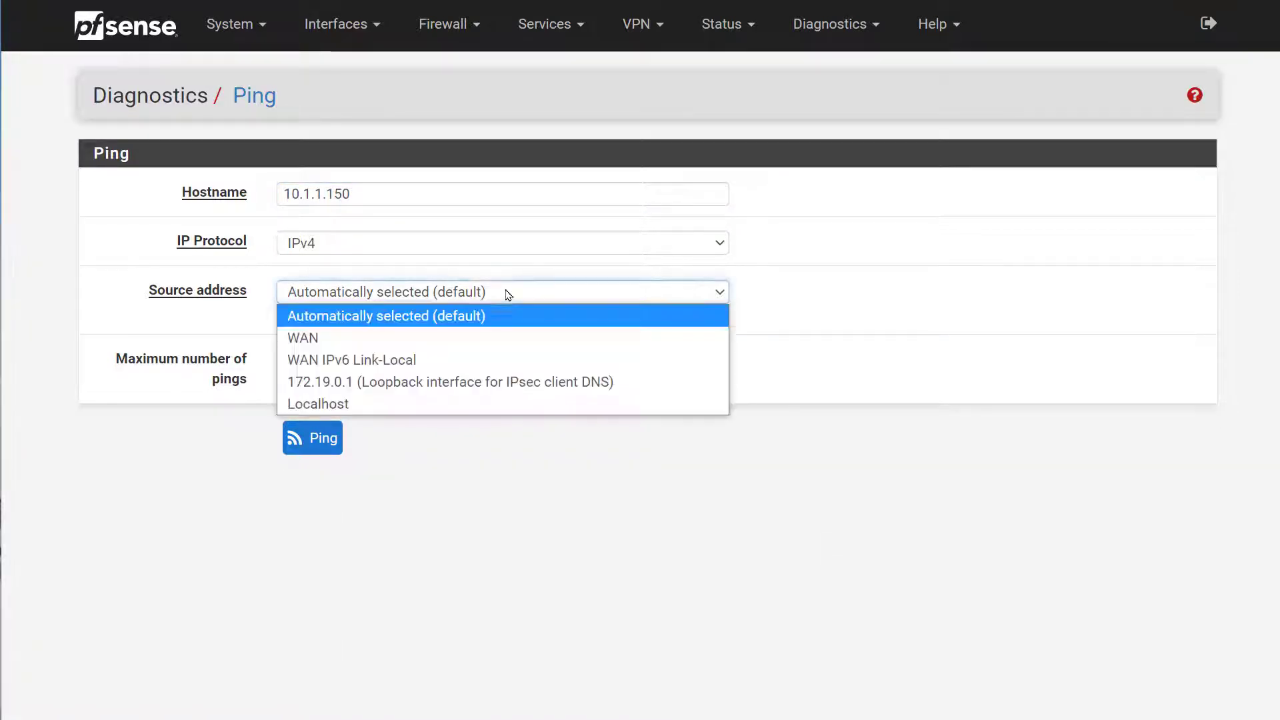
{"action": "left_click", "coordinate": [344, 345]}
{"action": "left_click", "coordinate": [329, 450]}
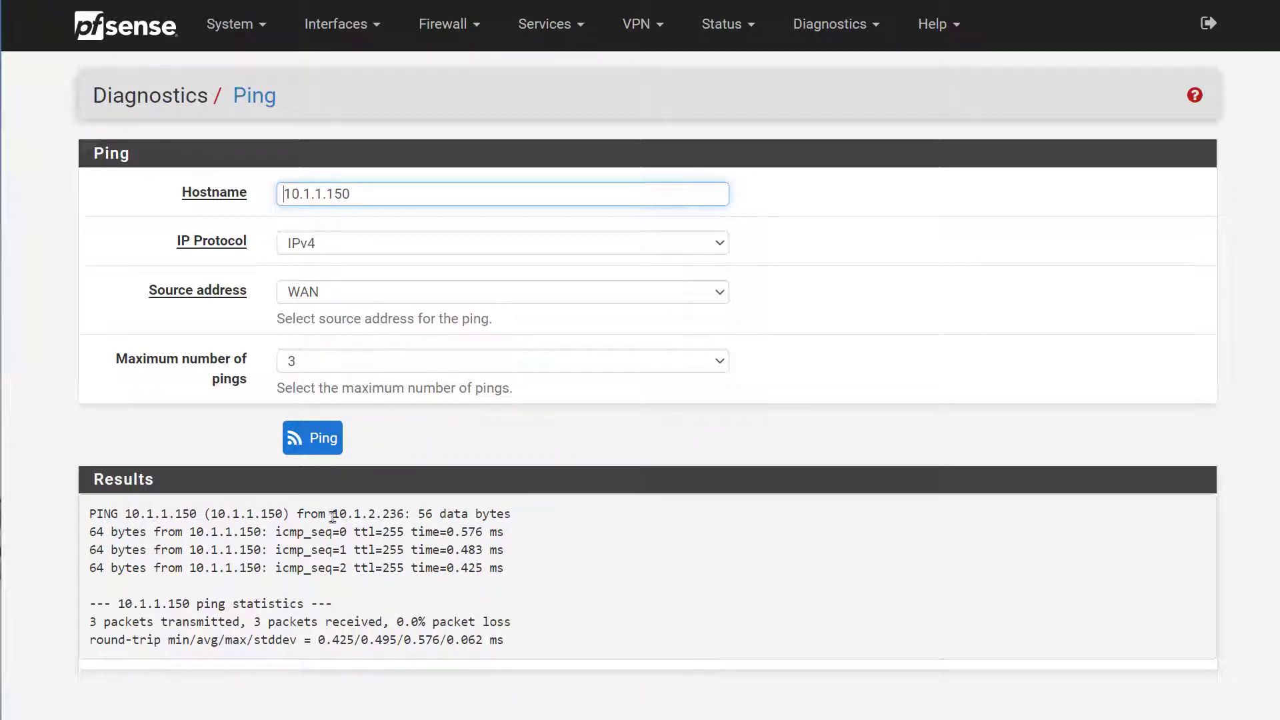
- Highlight the ping's source address and show the pfSense instance's details in the EC2 console for comparison
{"action": "left_click_drag", "start_coordinate": [333, 517], "coordinate": [402, 514]}
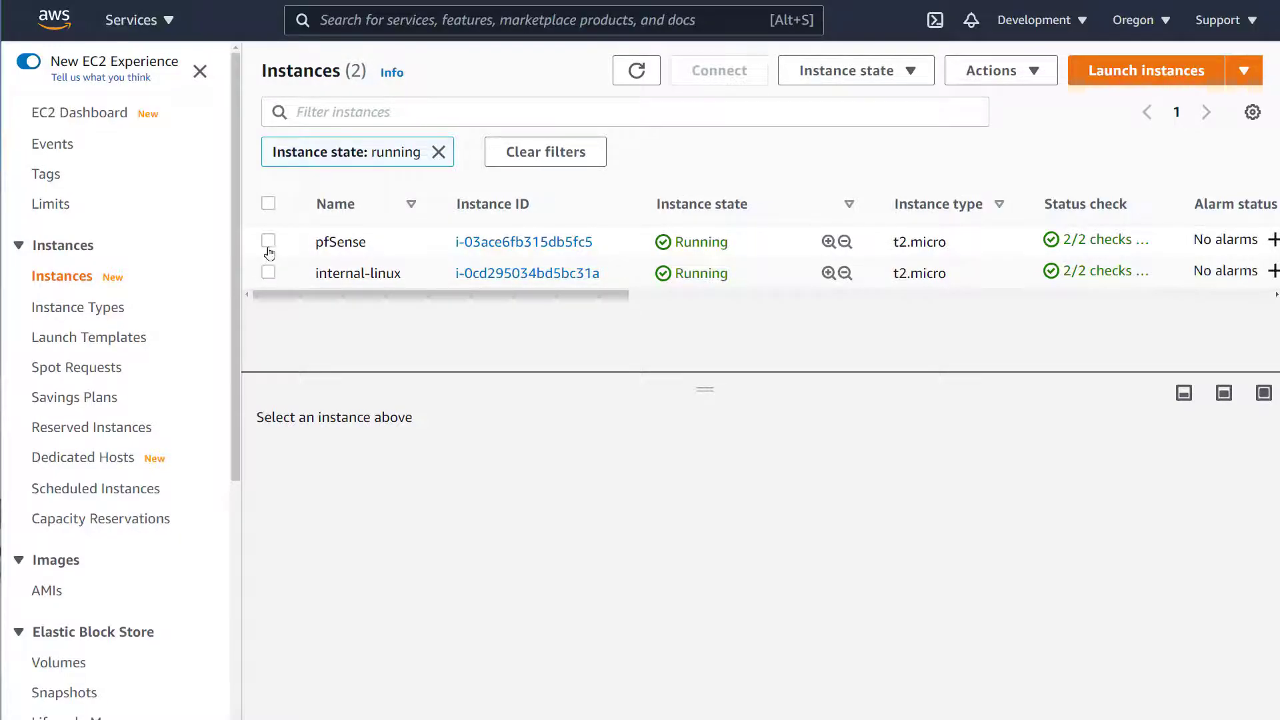
{"action": "left_click", "coordinate": [269, 244]}
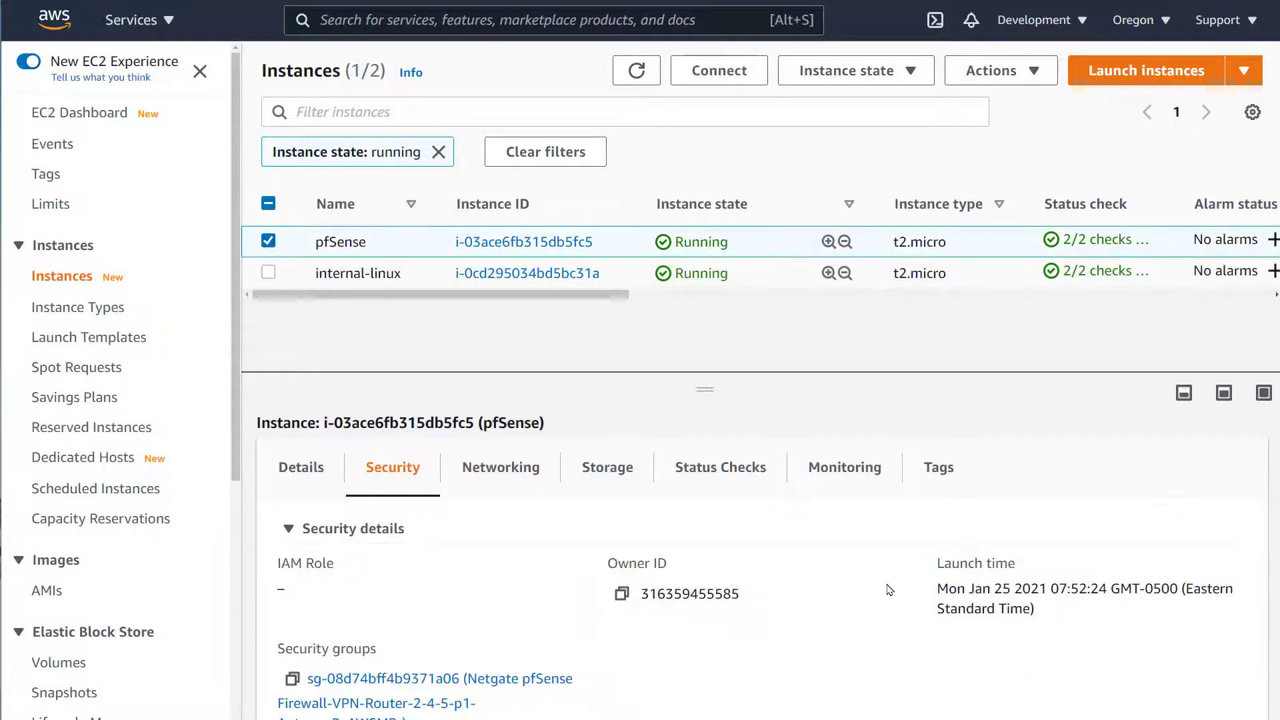
{"action": "left_click", "coordinate": [286, 469]}
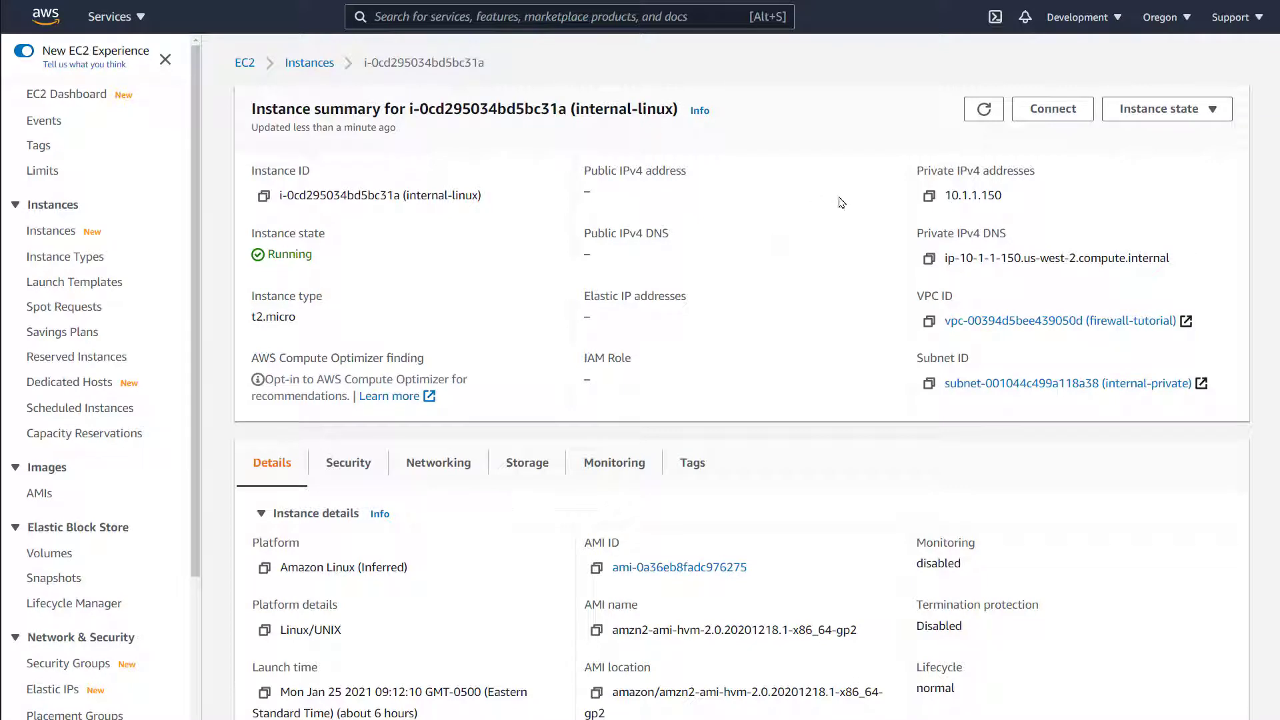
{"action": "left_click", "coordinate": [929, 195]}
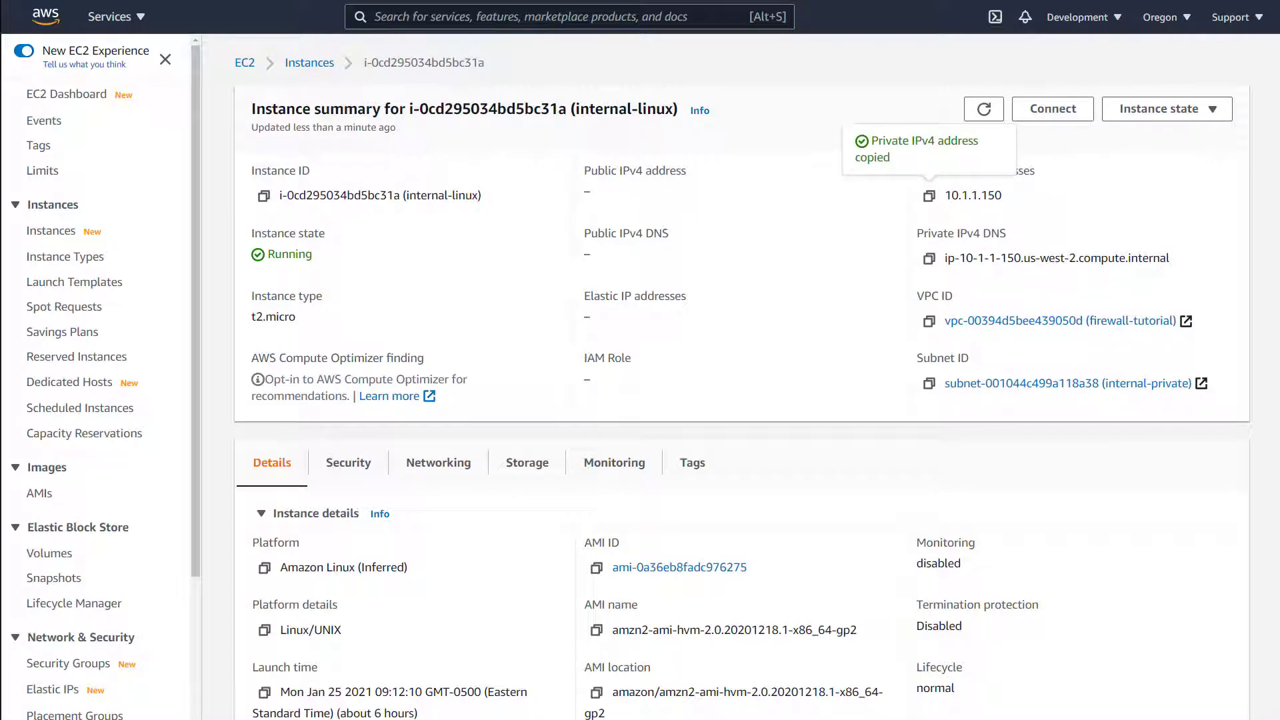
{"action": "key", "text": "alt+Tab"}
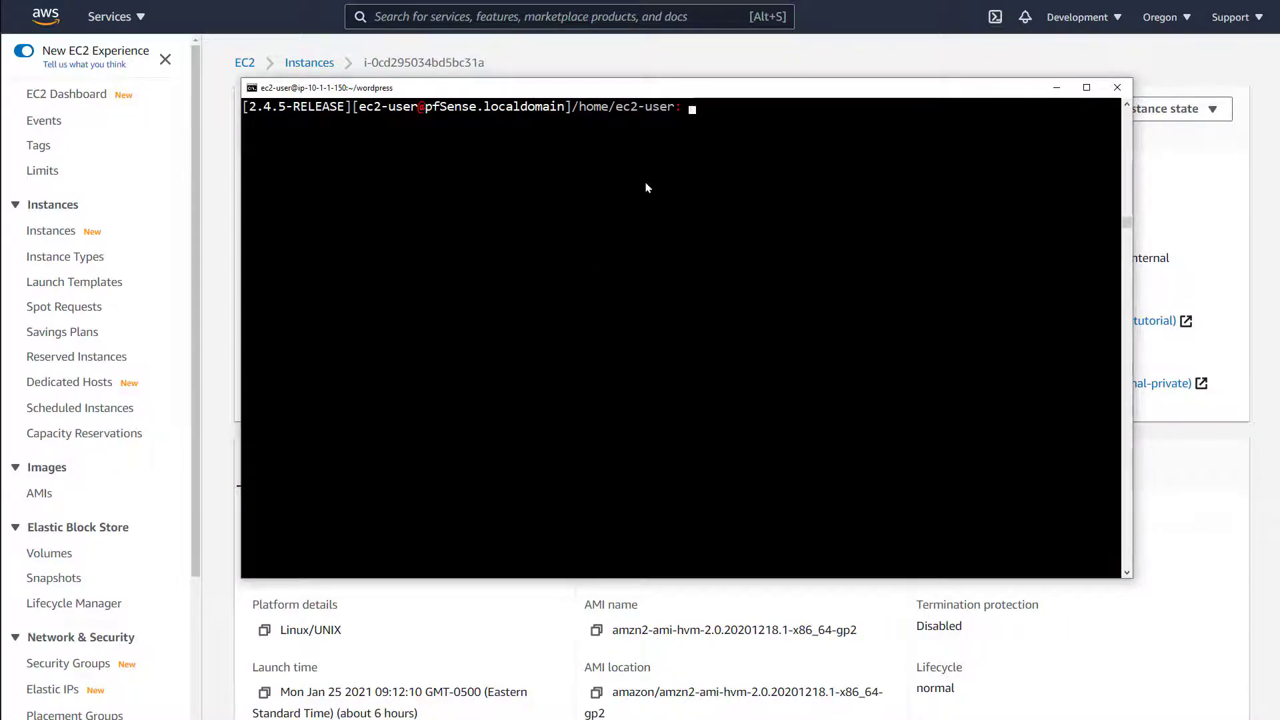
{"action": "key", "text": "Up"}
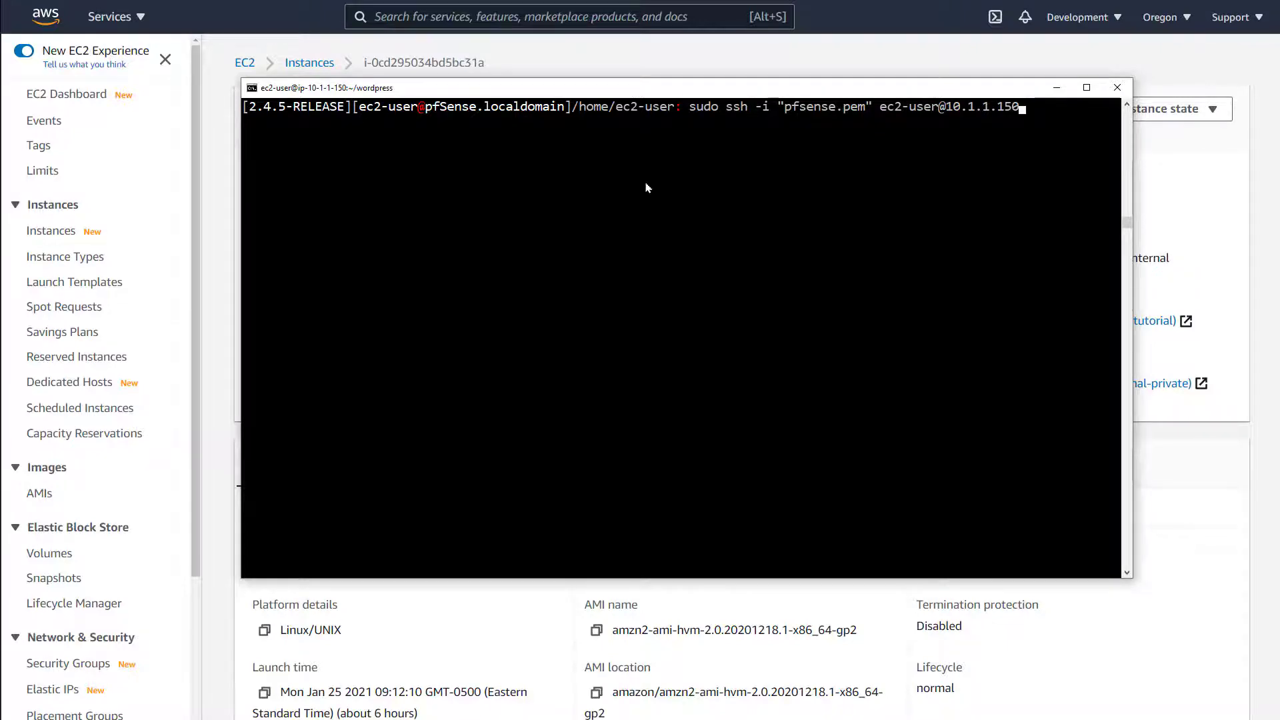
{"action": "key", "text": "Return"}
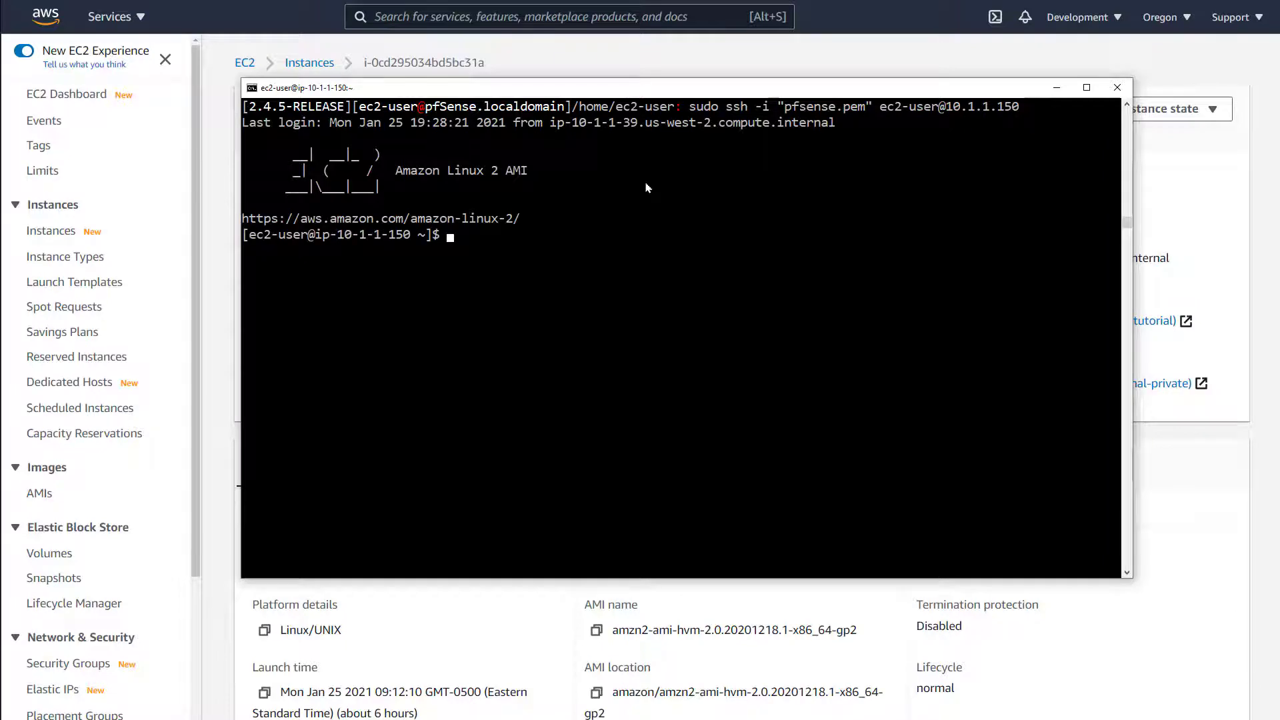
- Start a detached mariadb:latest container named wordpressdb, with the MySQL root password, database wordpress and $PWD/database mounted at /var/lib/mysql
{"action": "key", "text": "alt+Tab"}
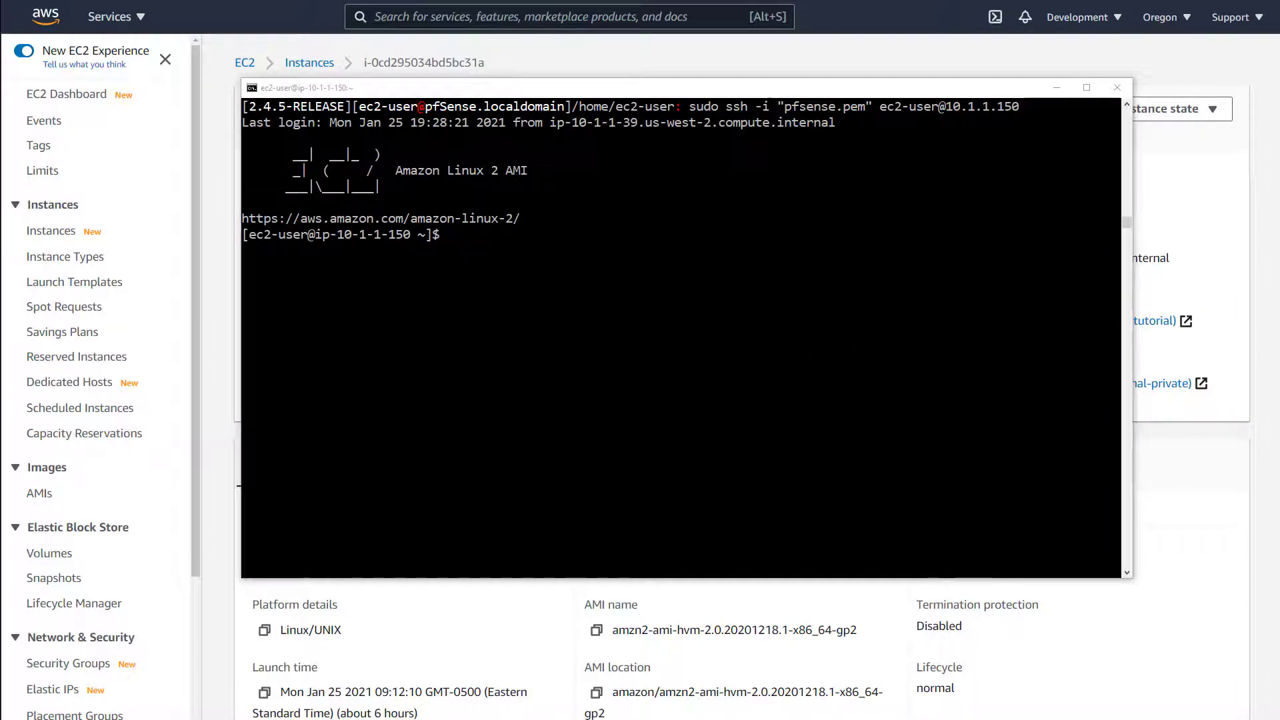
{"action": "left_click", "coordinate": [457, 238]}
{"action": "right_click", "coordinate": [503, 241]}
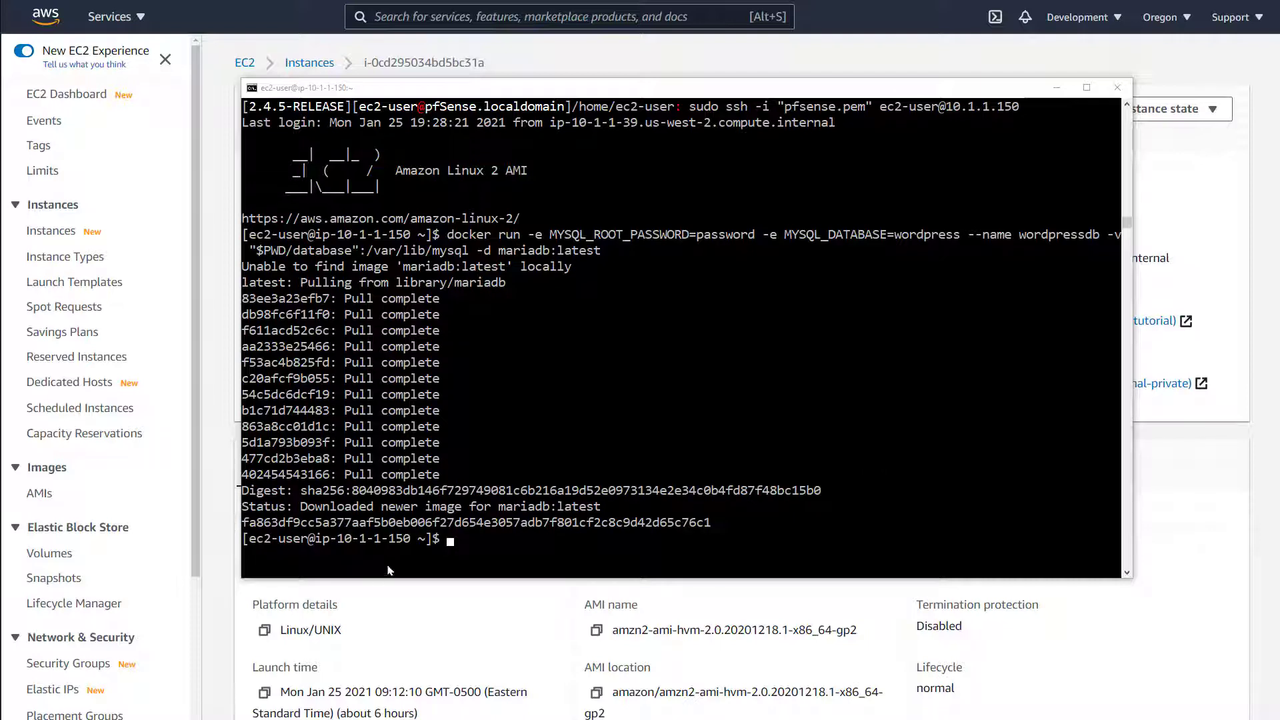
- Run a detached wordpress container named wordpress with the database password, link wordpressdb:mysql, port mapping 81:80 and $PWD/html mounted at /var/www/html
{"action": "key", "text": "ctrl+l"}
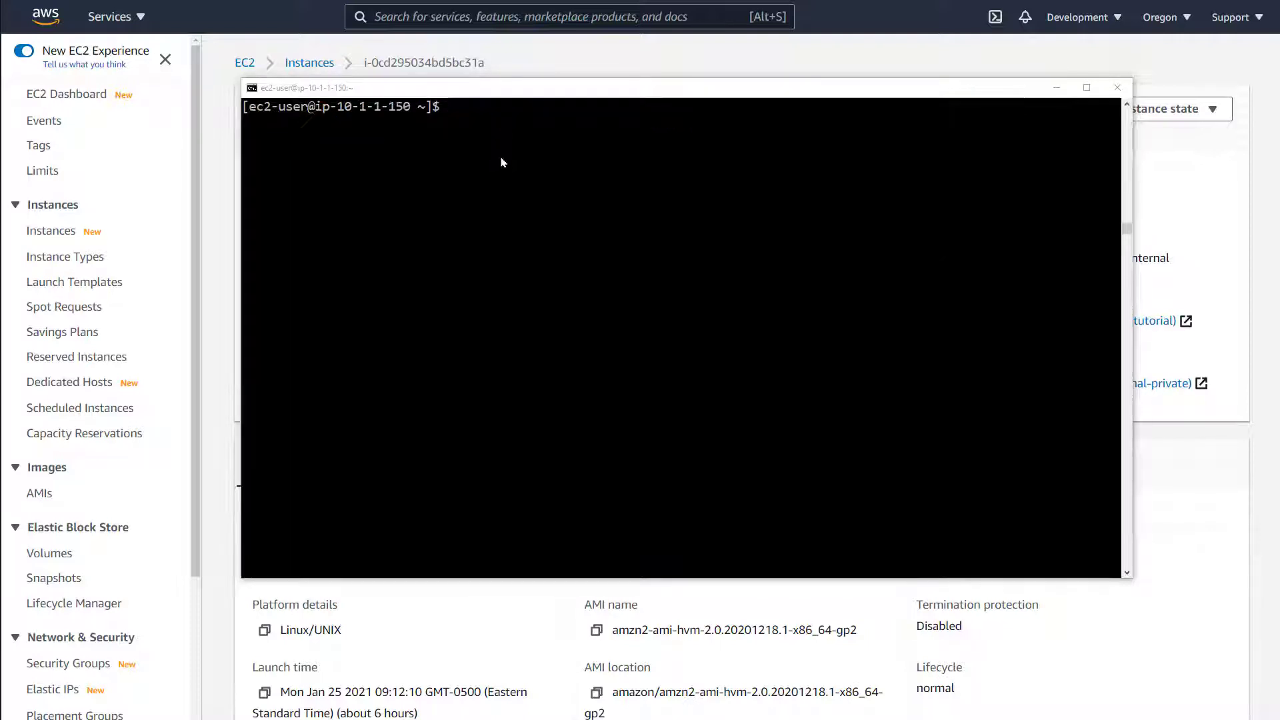
{"action": "right_click", "coordinate": [465, 119]}
{"action": "key", "text": "Return"}
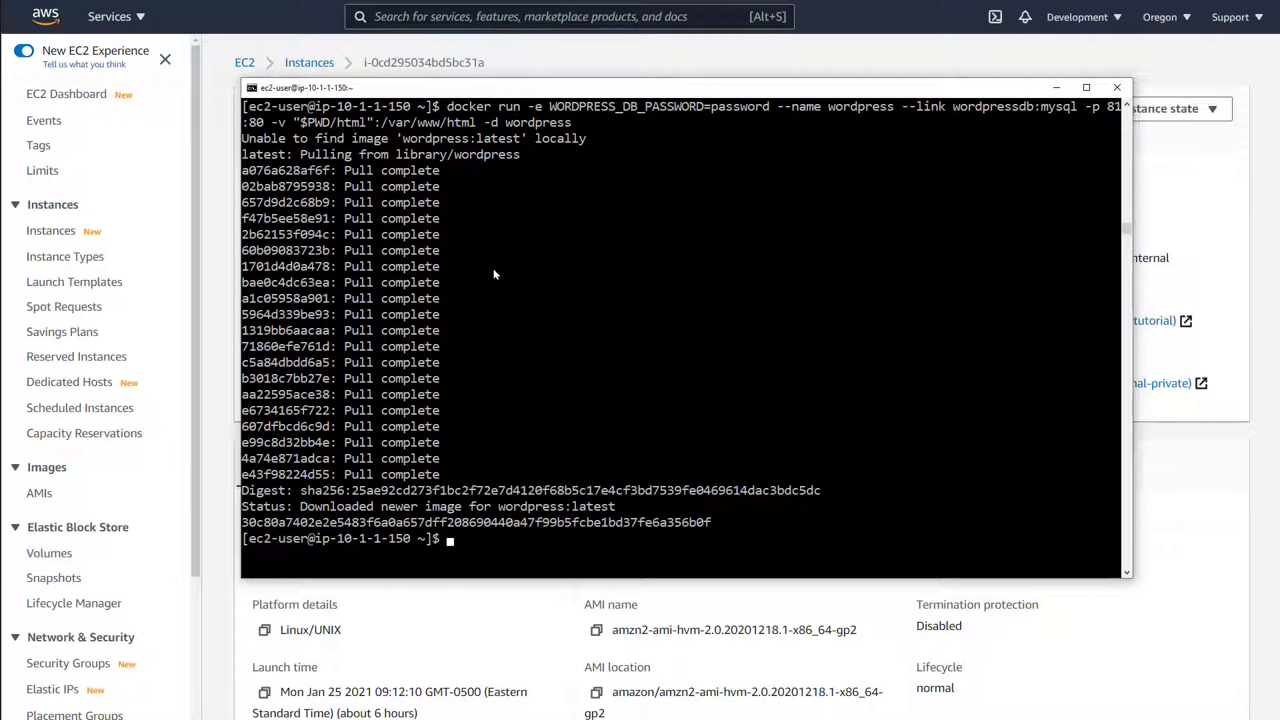
- Clear the terminal and list the running Docker containers with docker ps
{"action": "key", "text": "ctrl+l"}
{"action": "type", "text": "docker ps"}
{"action": "key", "text": "Return"}
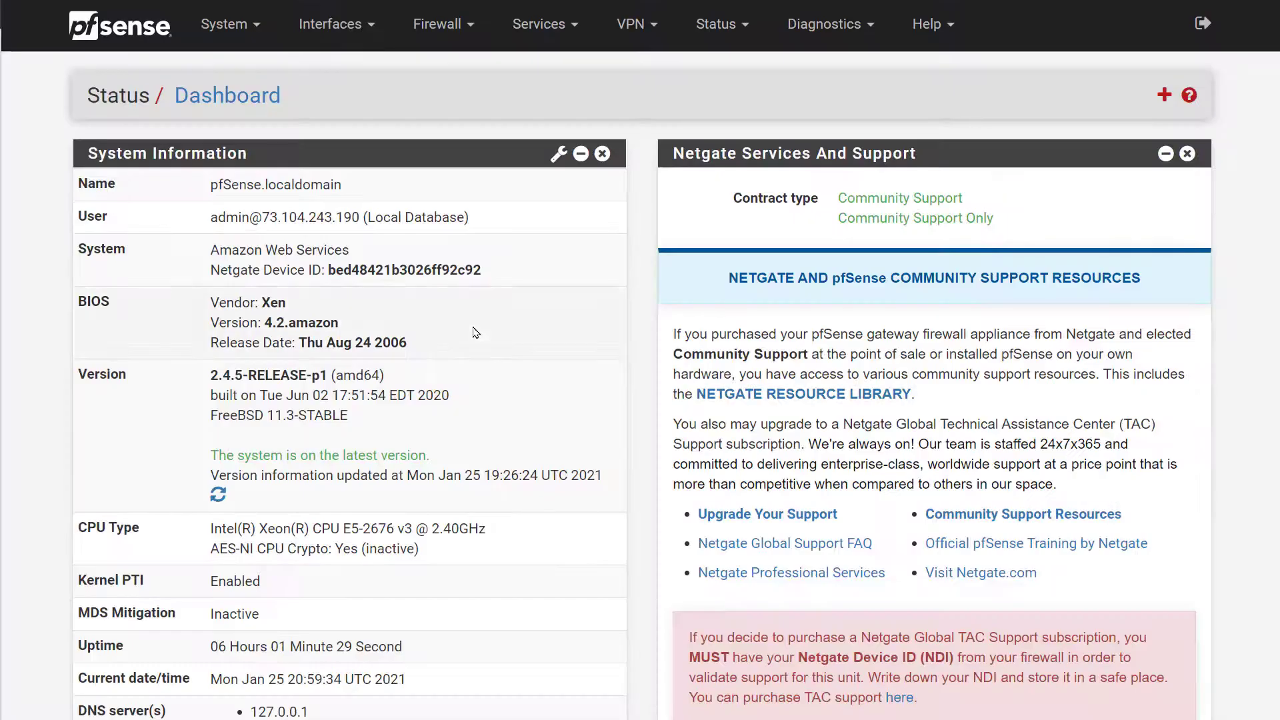
- Switch to pfSense and start a NAT port forward for TCP on the WAN address with destination port 81
{"action": "left_click", "coordinate": [440, 24]}
{"action": "left_click", "coordinate": [448, 100]}
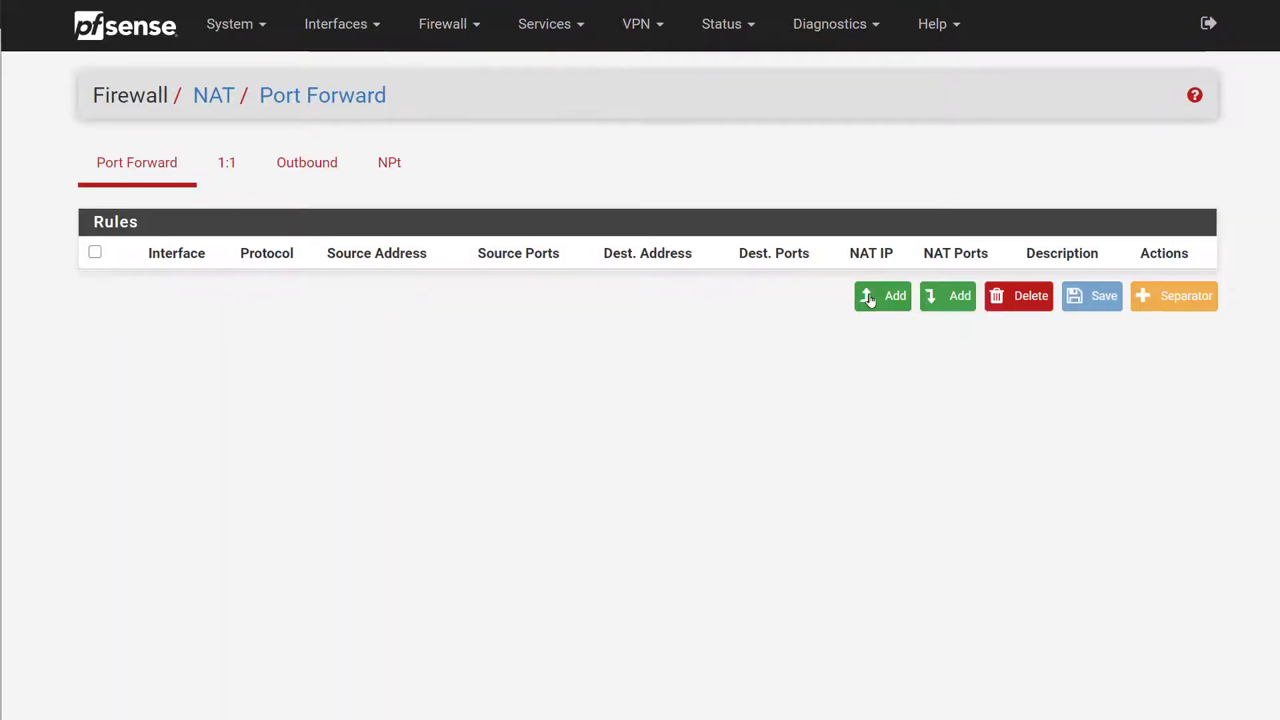
{"action": "left_click", "coordinate": [870, 298]}
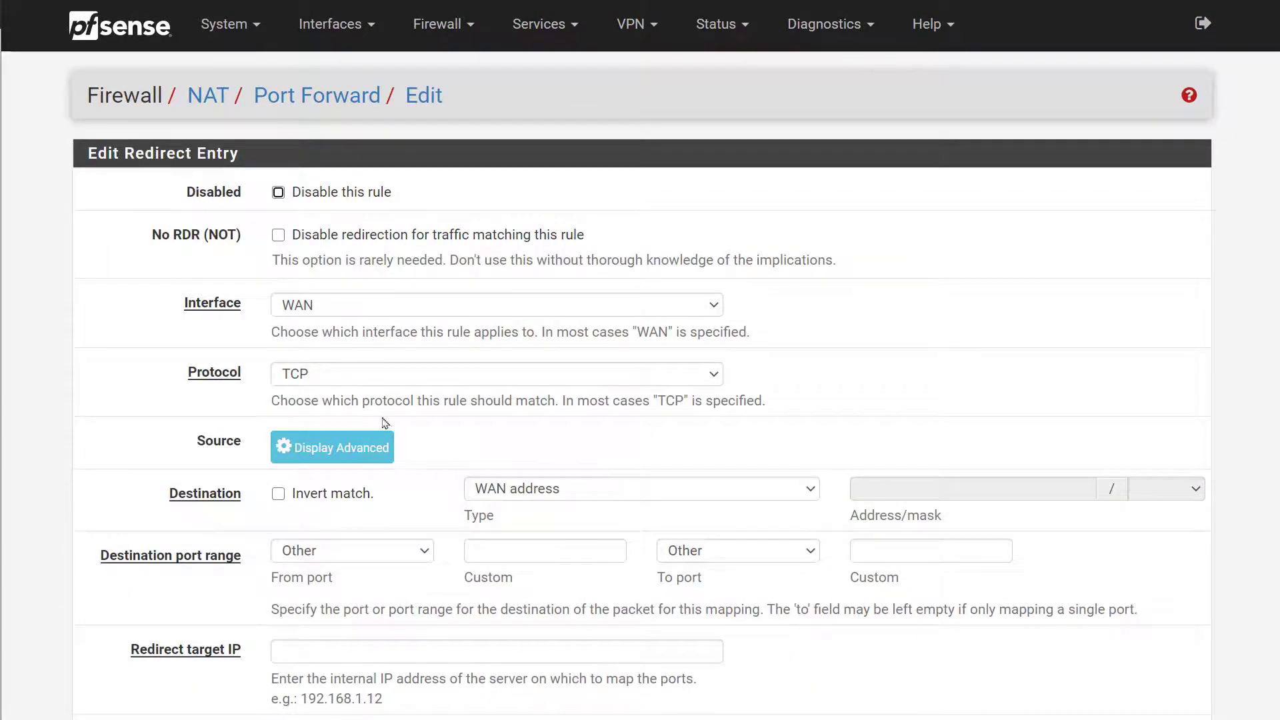
{"action": "left_click", "coordinate": [496, 553]}
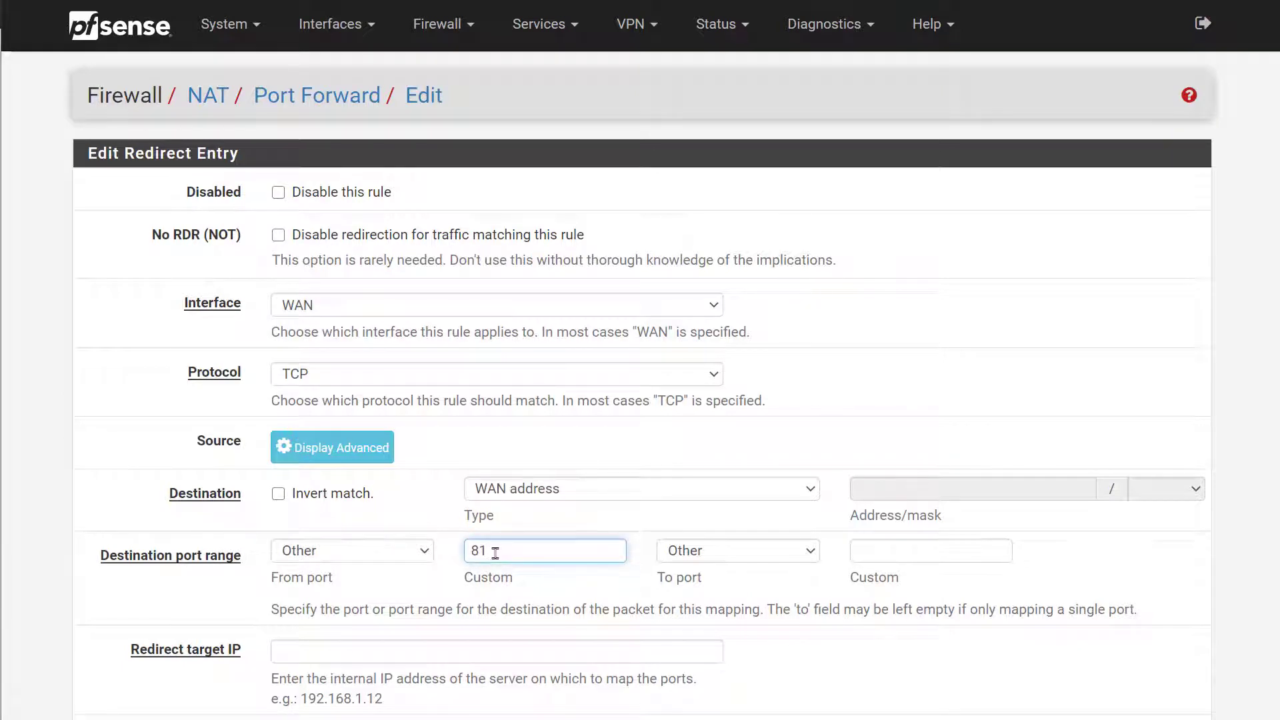
- Set the port forward's redirect target IP to 10.1.1.150 and target port to 81, and save the rule
{"action": "scroll", "coordinate": [407, 635], "scroll_direction": "down", "scroll_amount": 2}
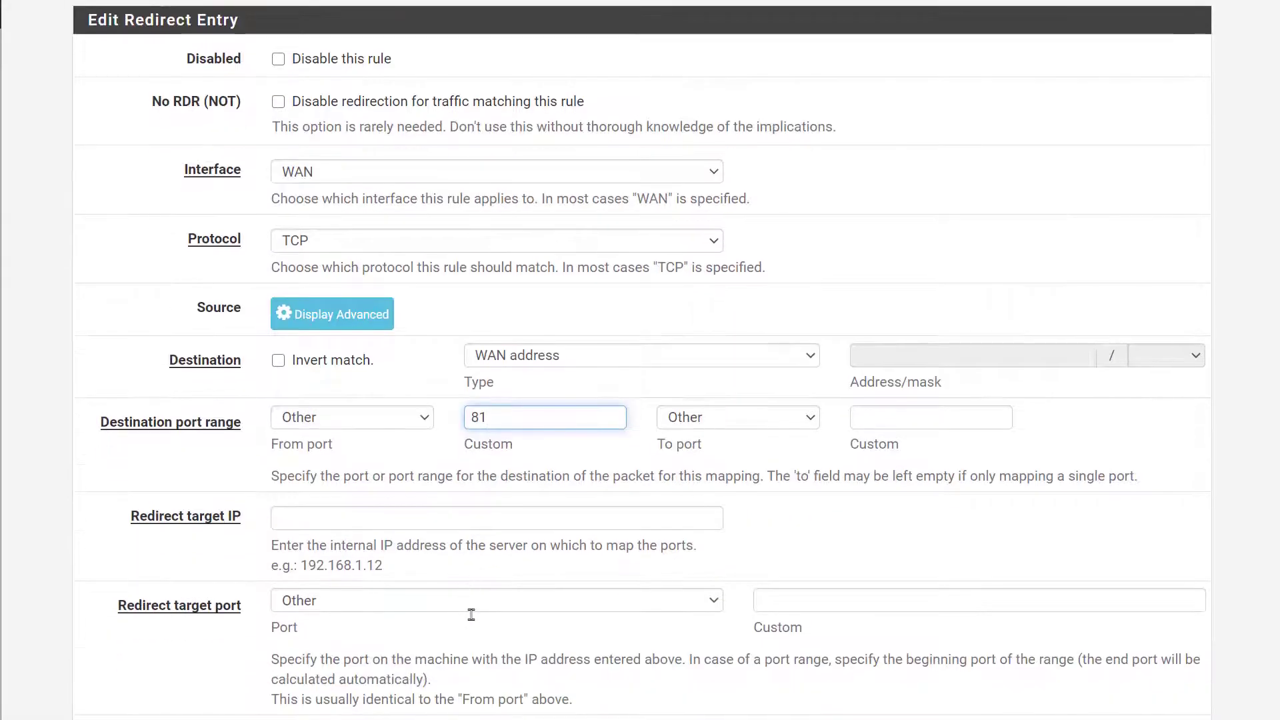
{"action": "scroll", "coordinate": [456, 628], "scroll_direction": "down", "scroll_amount": 3}
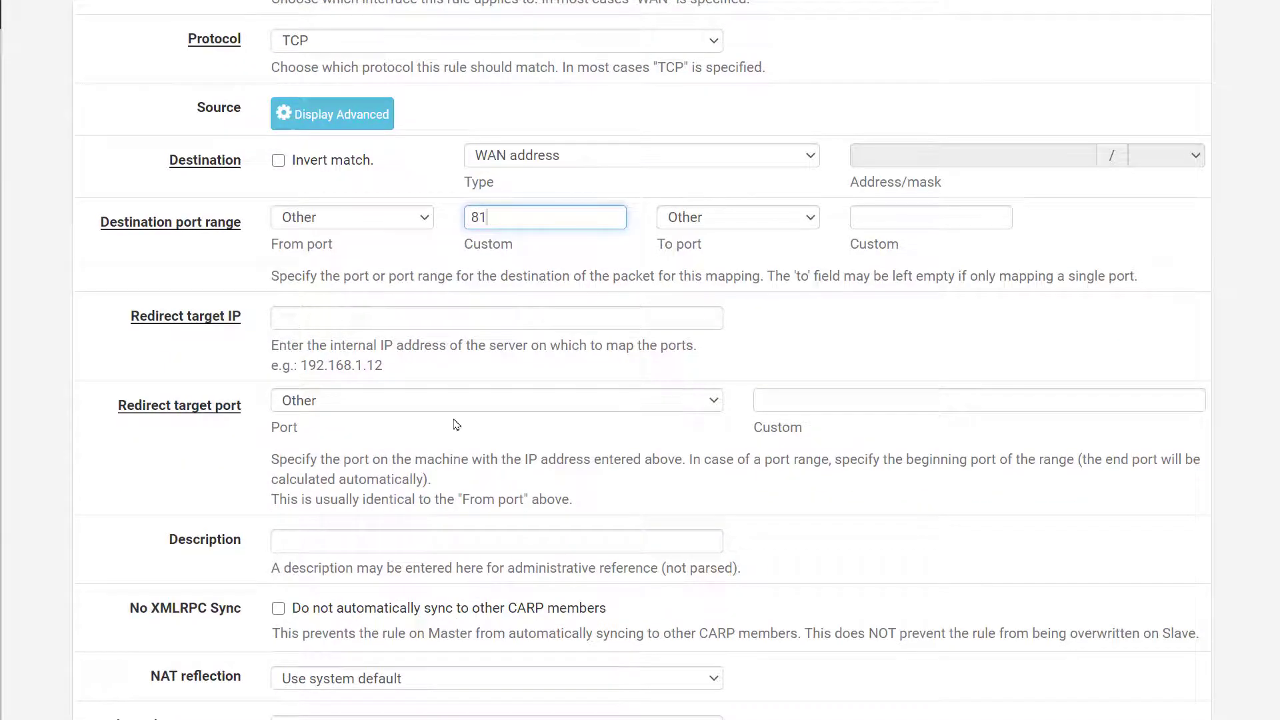
{"action": "left_click", "coordinate": [392, 317]}
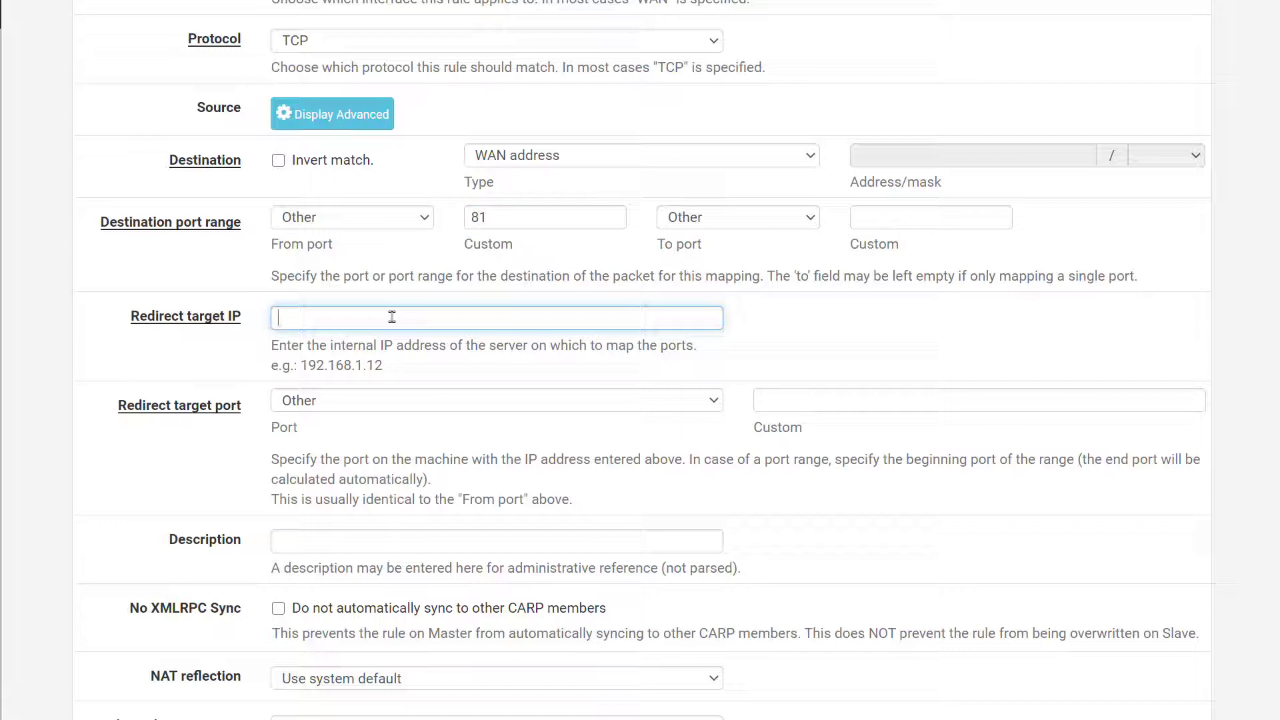
{"action": "type", "text": "10.1.1.150"}
{"action": "left_click", "coordinate": [847, 403]}
{"action": "type", "text": "81"}
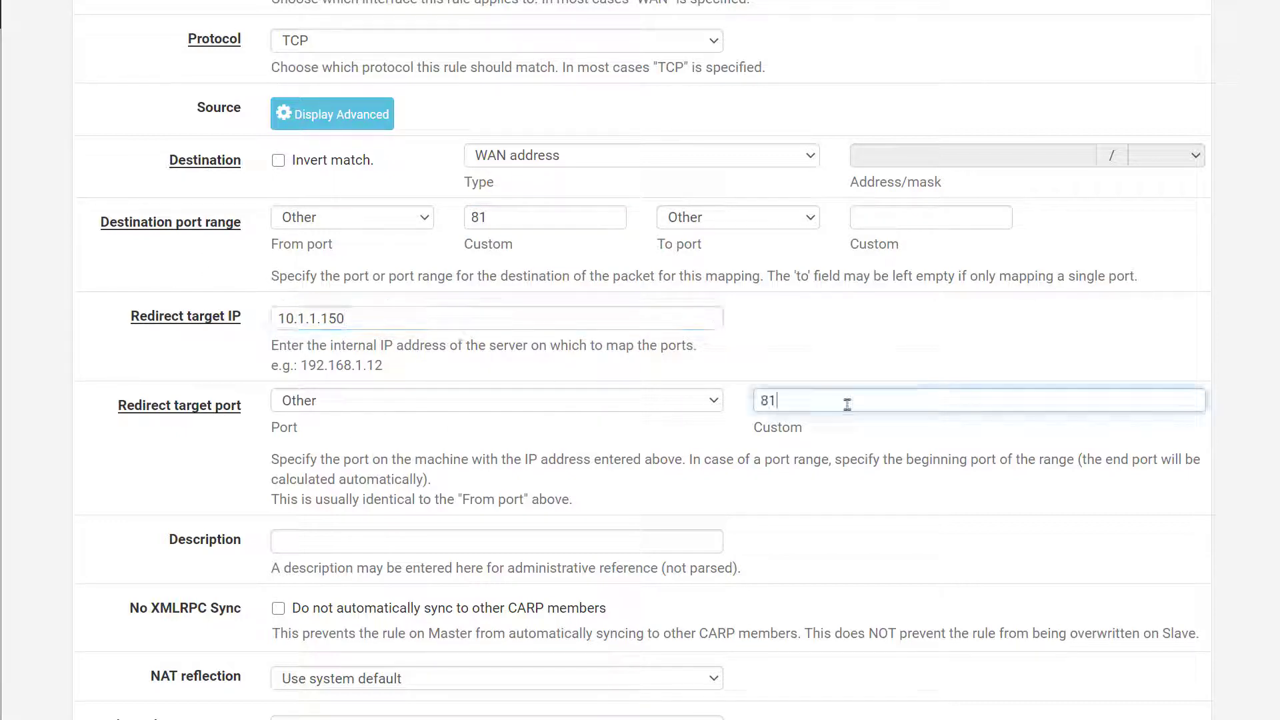
{"action": "scroll", "coordinate": [548, 579], "scroll_direction": "down", "scroll_amount": 2}
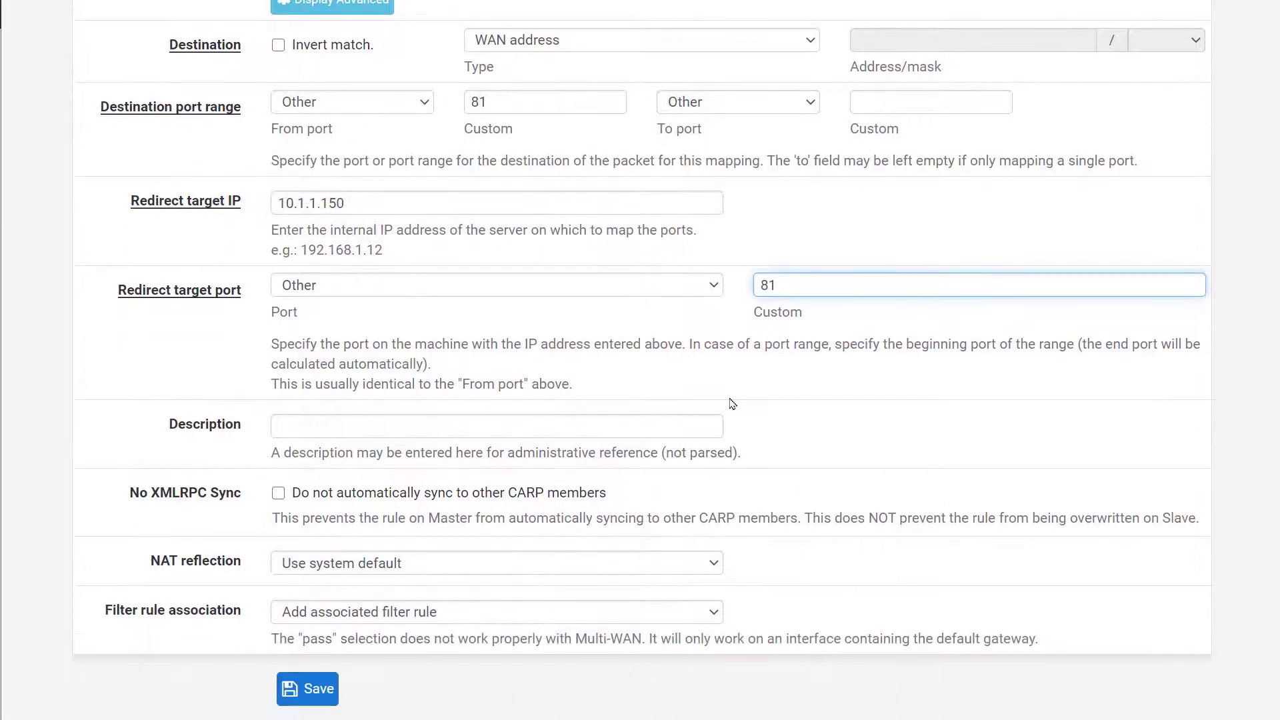
{"action": "left_click", "coordinate": [307, 689]}
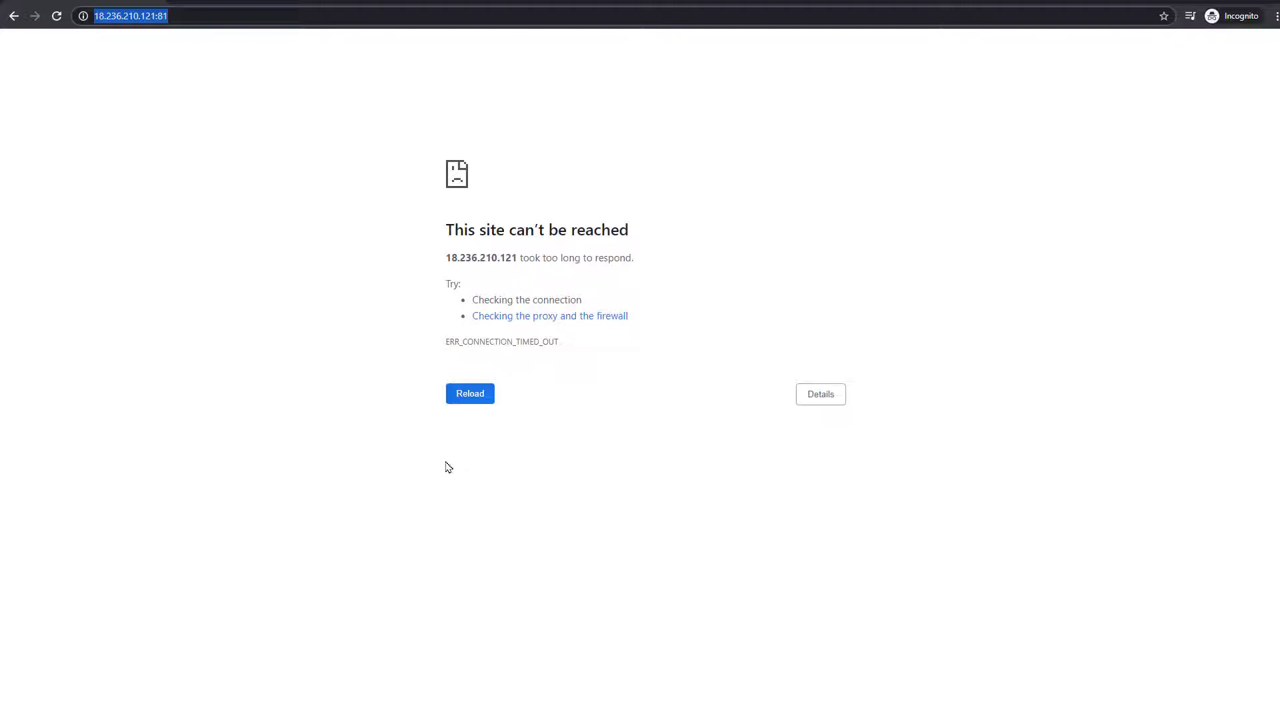
- Switch to the incognito browser window and retry loading 18.236.210.121:81
{"action": "left_click", "coordinate": [470, 398]}
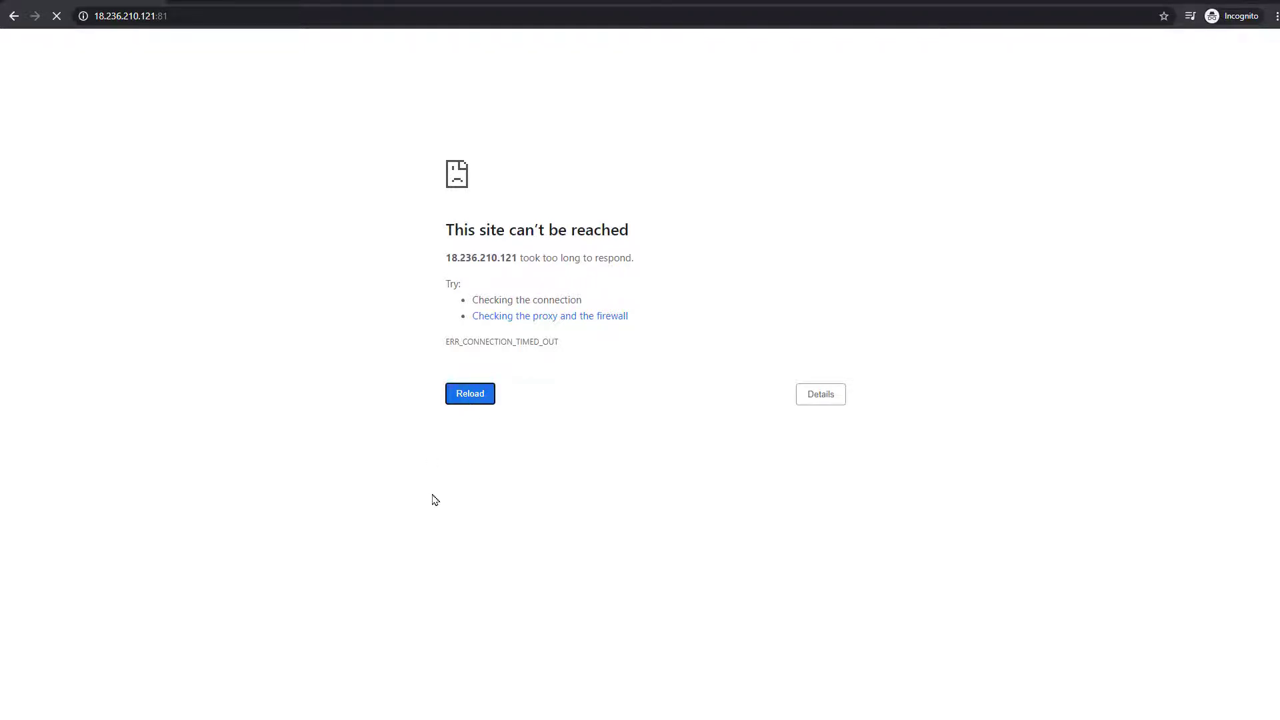
{"action": "left_click", "coordinate": [477, 401]}
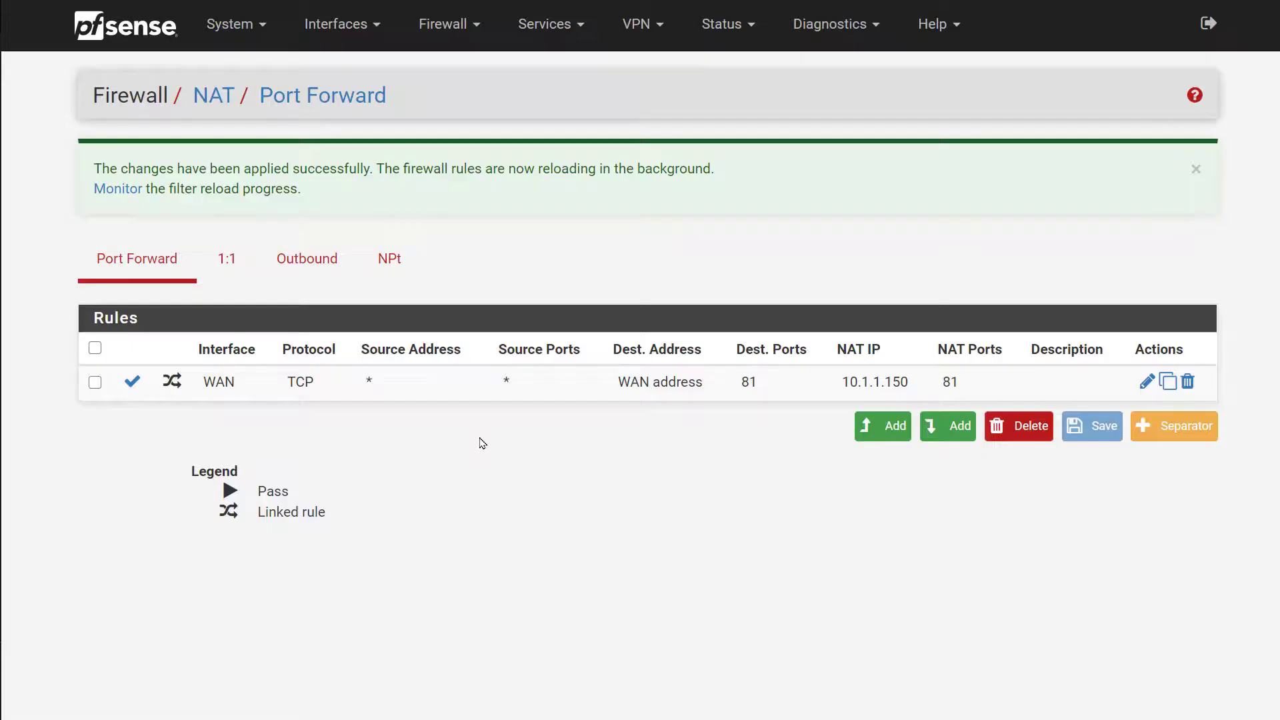
- Review the WAN firewall rules in pfSense and return to the NAT port forward list
{"action": "left_click", "coordinate": [449, 25]}
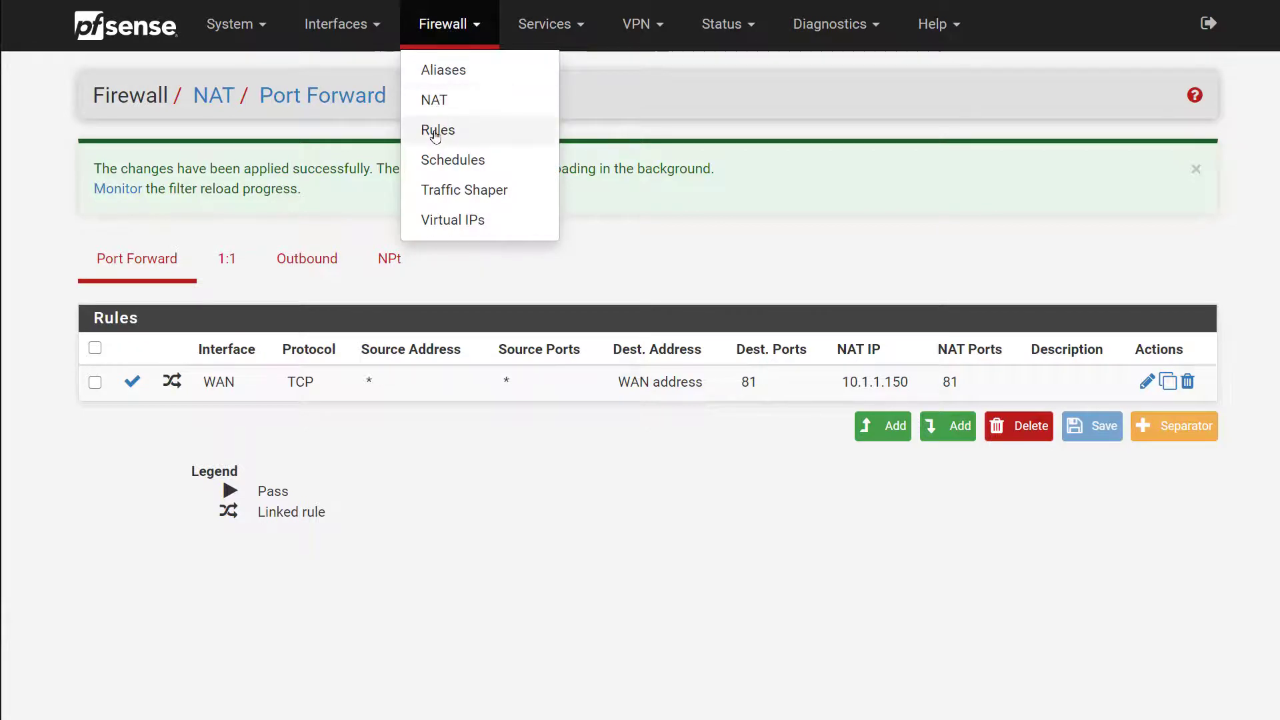
{"action": "left_click", "coordinate": [435, 134]}
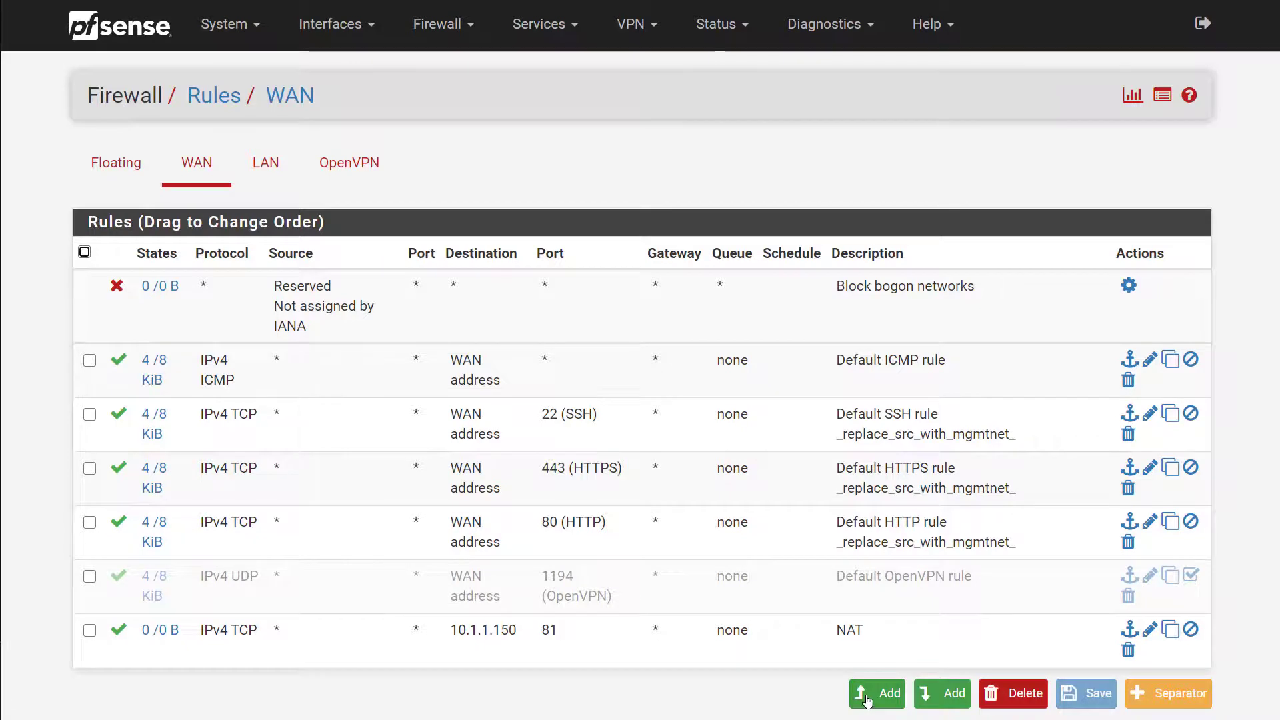
{"action": "left_click", "coordinate": [437, 30]}
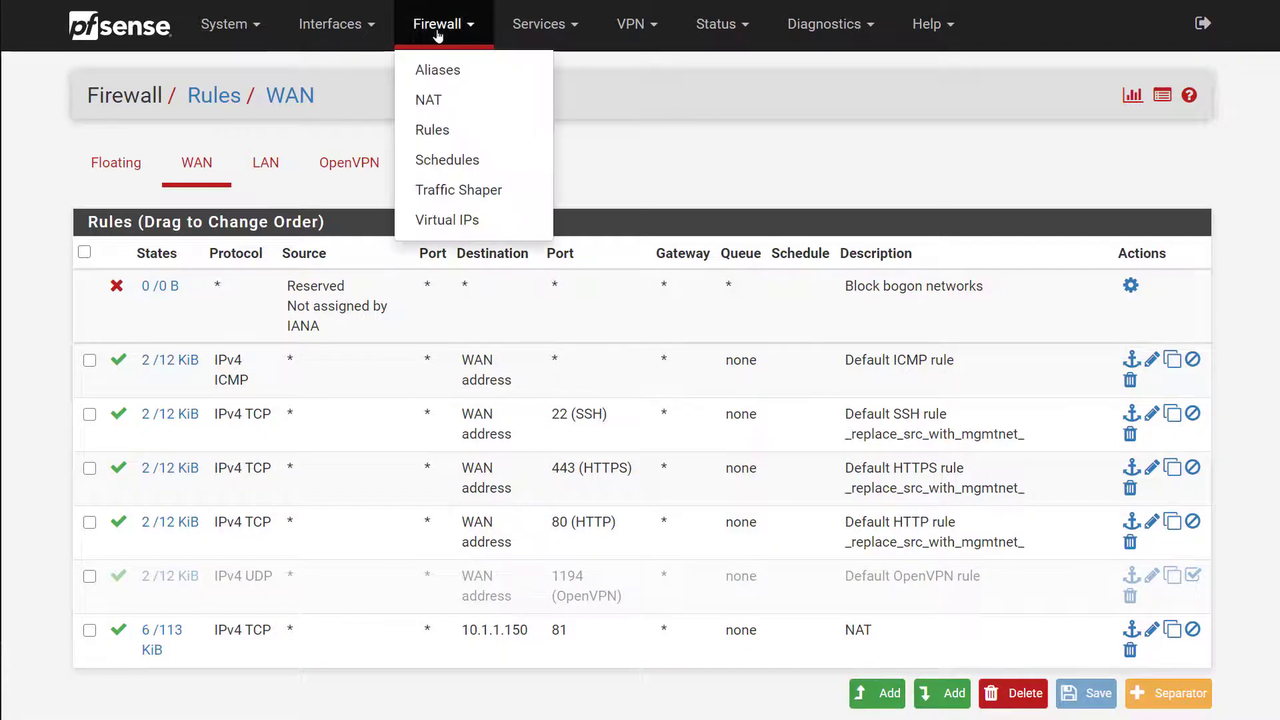
{"action": "left_click", "coordinate": [429, 100]}
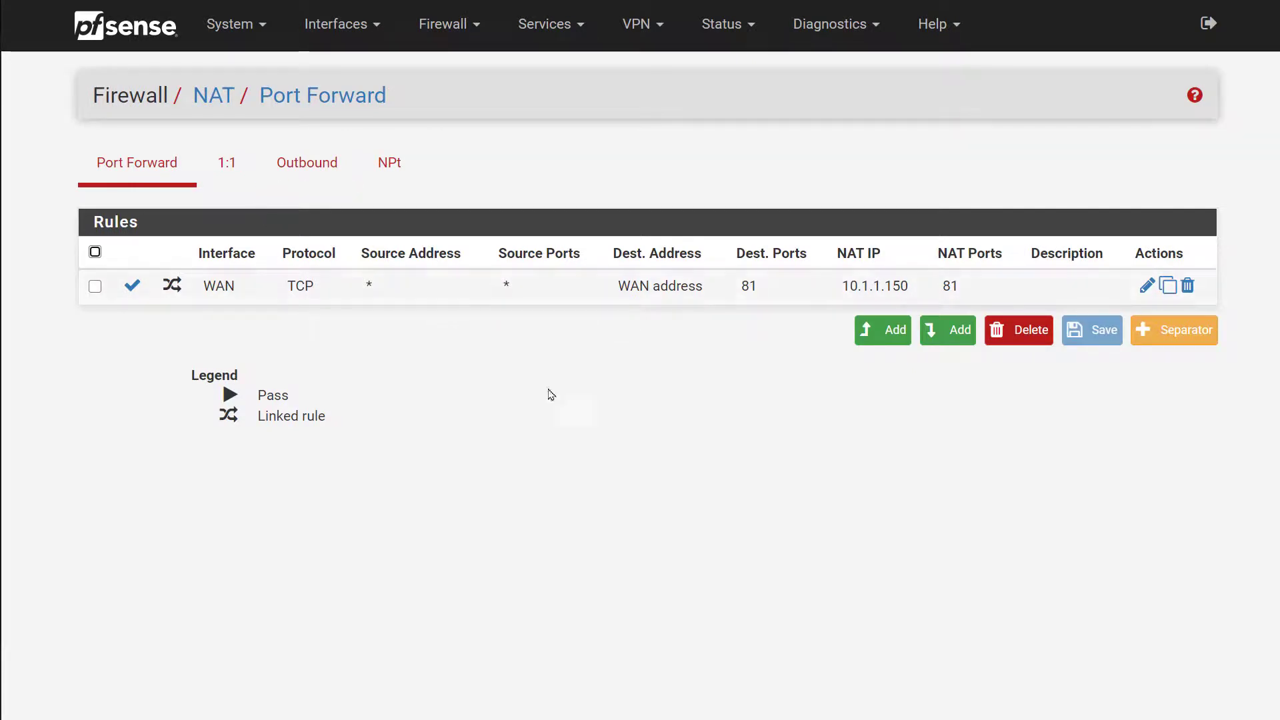
- Open a new NAT port forward entry and review its filter rule association options
{"action": "left_click", "coordinate": [887, 330]}
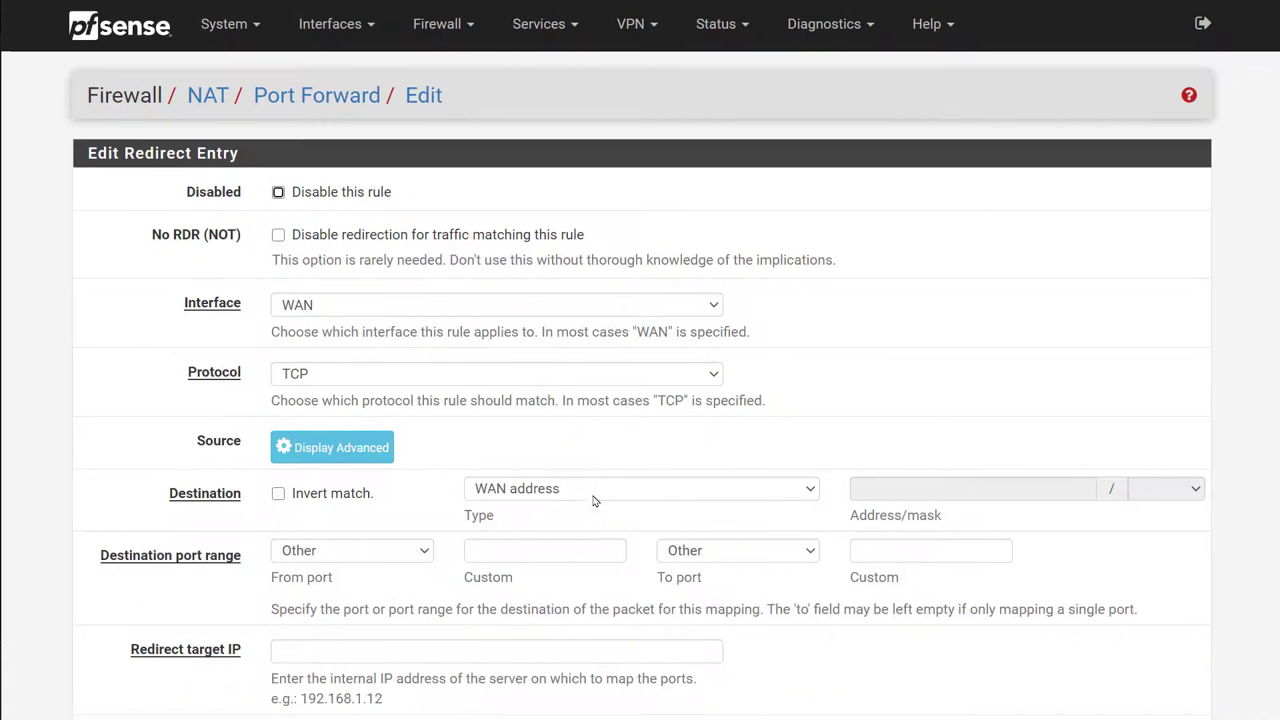
{"action": "scroll", "coordinate": [596, 500], "scroll_direction": "down", "scroll_amount": 7}
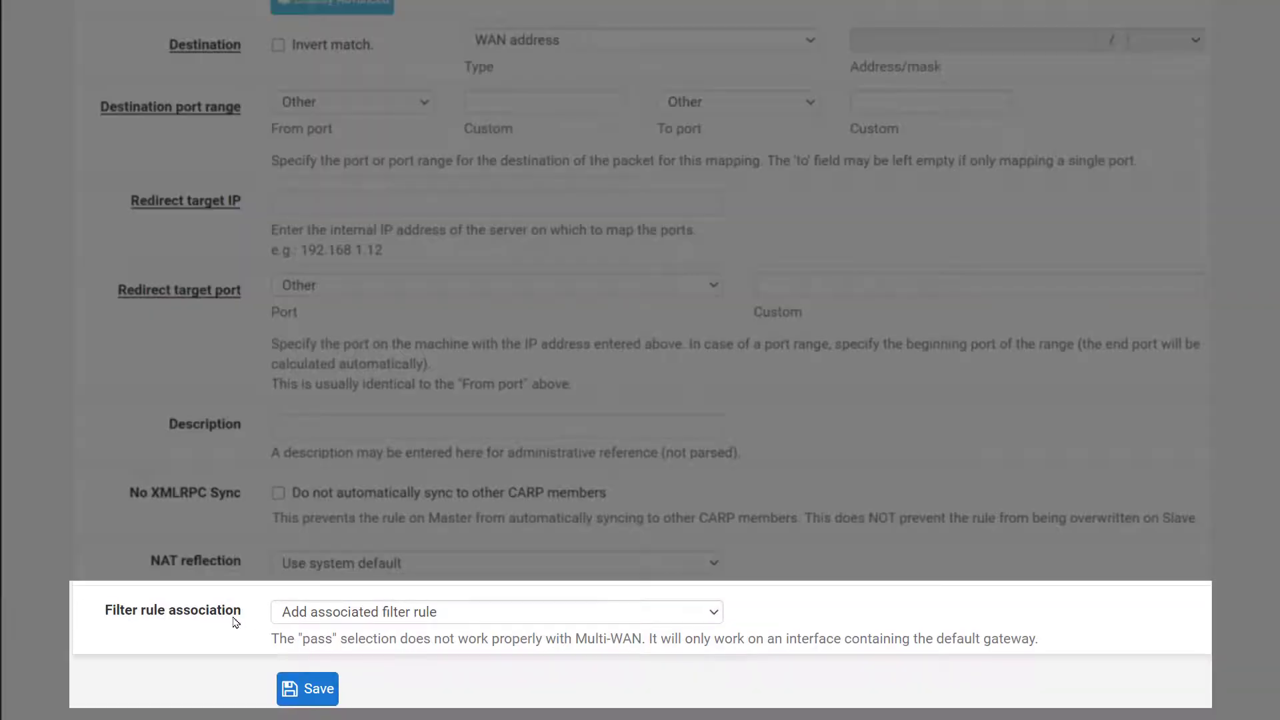
{"action": "left_click", "coordinate": [711, 614]}
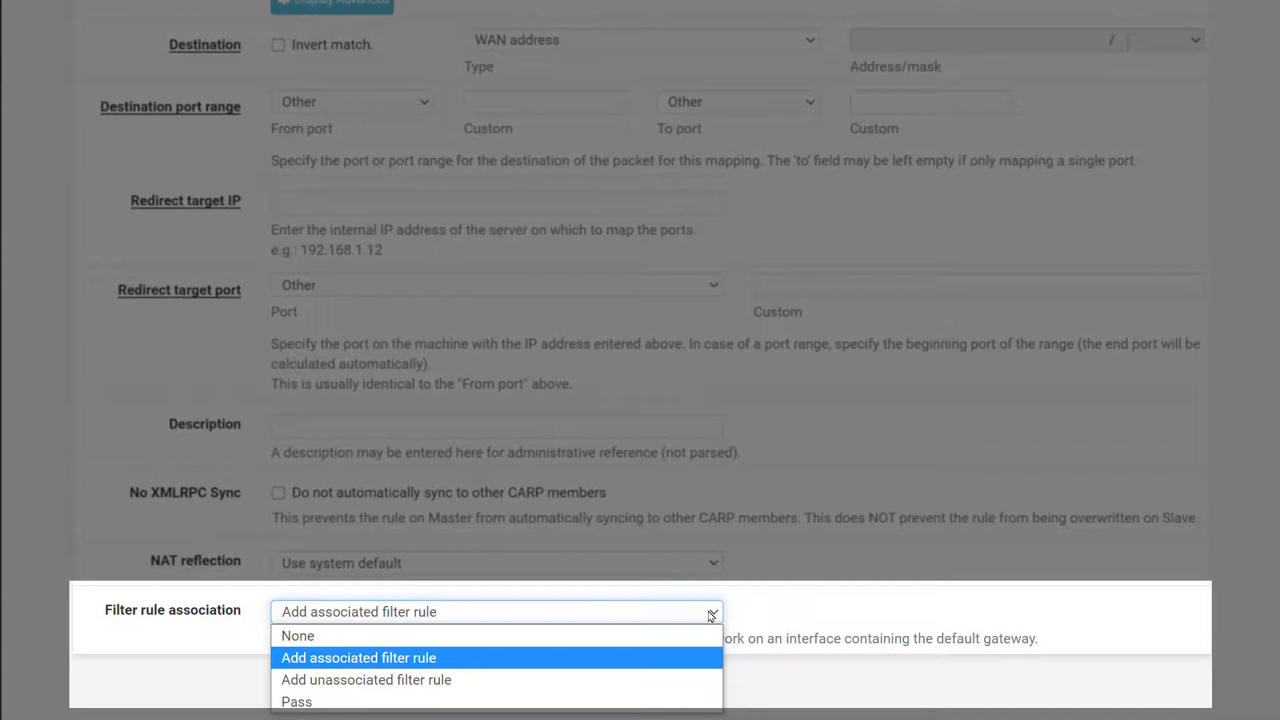
{"action": "left_click", "coordinate": [713, 615]}
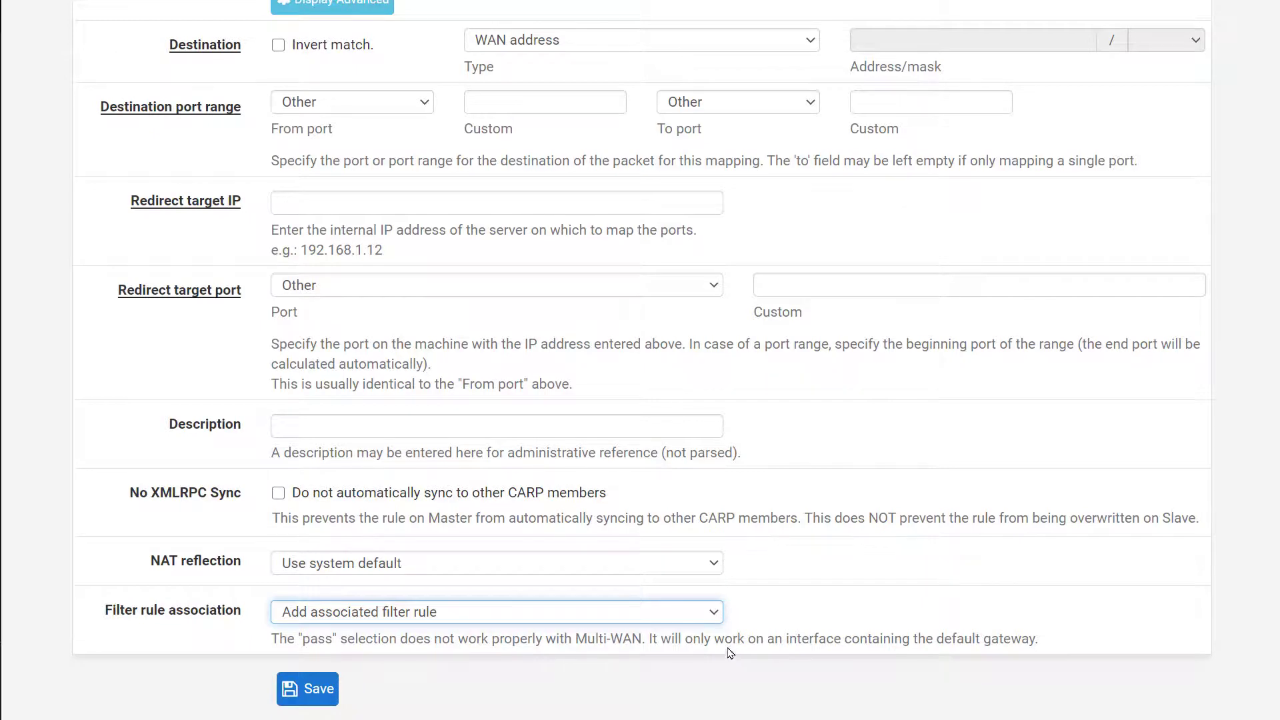
{"action": "scroll", "coordinate": [731, 654], "scroll_direction": "up", "scroll_amount": 6}
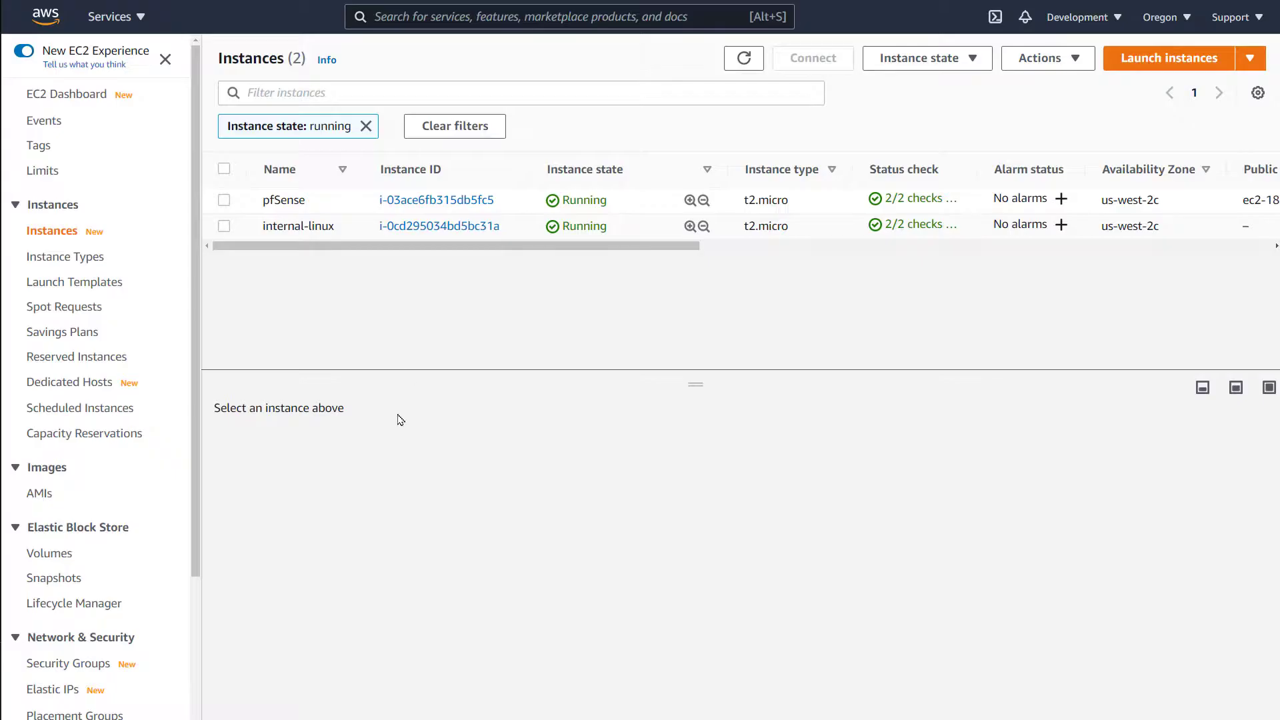
- In the AWS EC2 console, open the inbound rules of the pfSense instance's security group for editing
{"action": "left_click", "coordinate": [225, 201]}
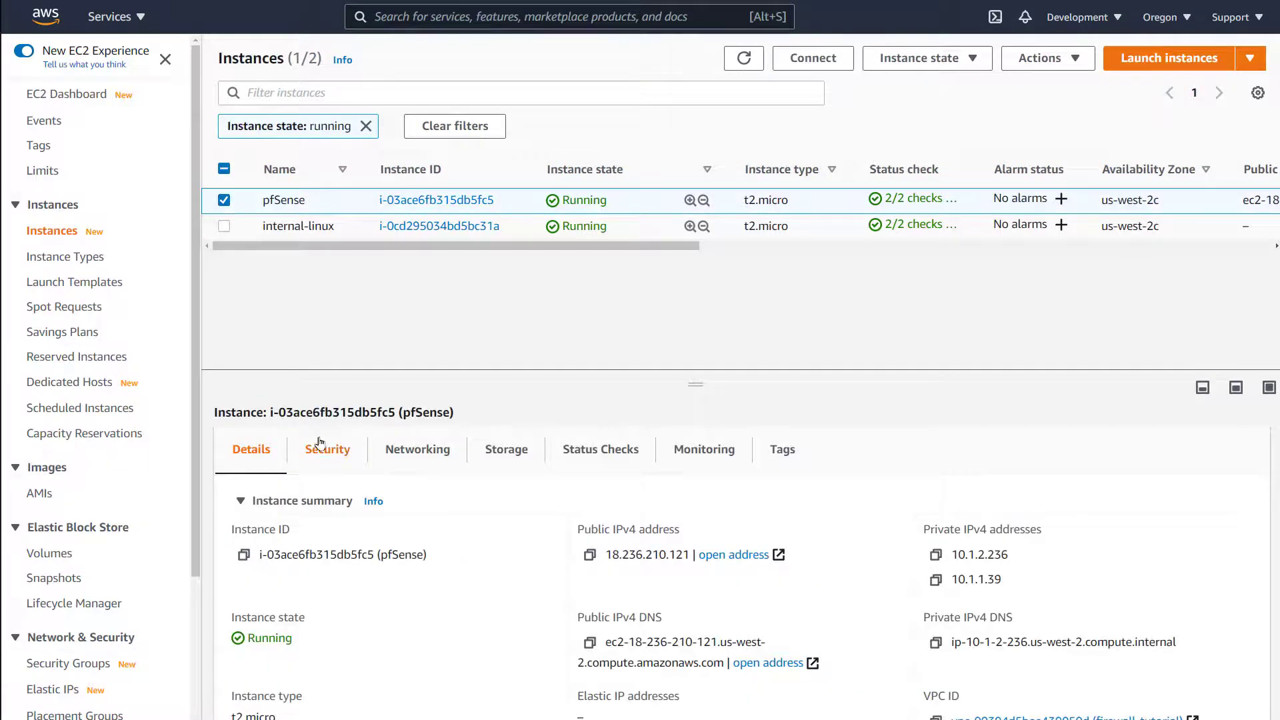
{"action": "left_click", "coordinate": [344, 470]}
{"action": "scroll", "coordinate": [467, 520], "scroll_direction": "down", "scroll_amount": 2}
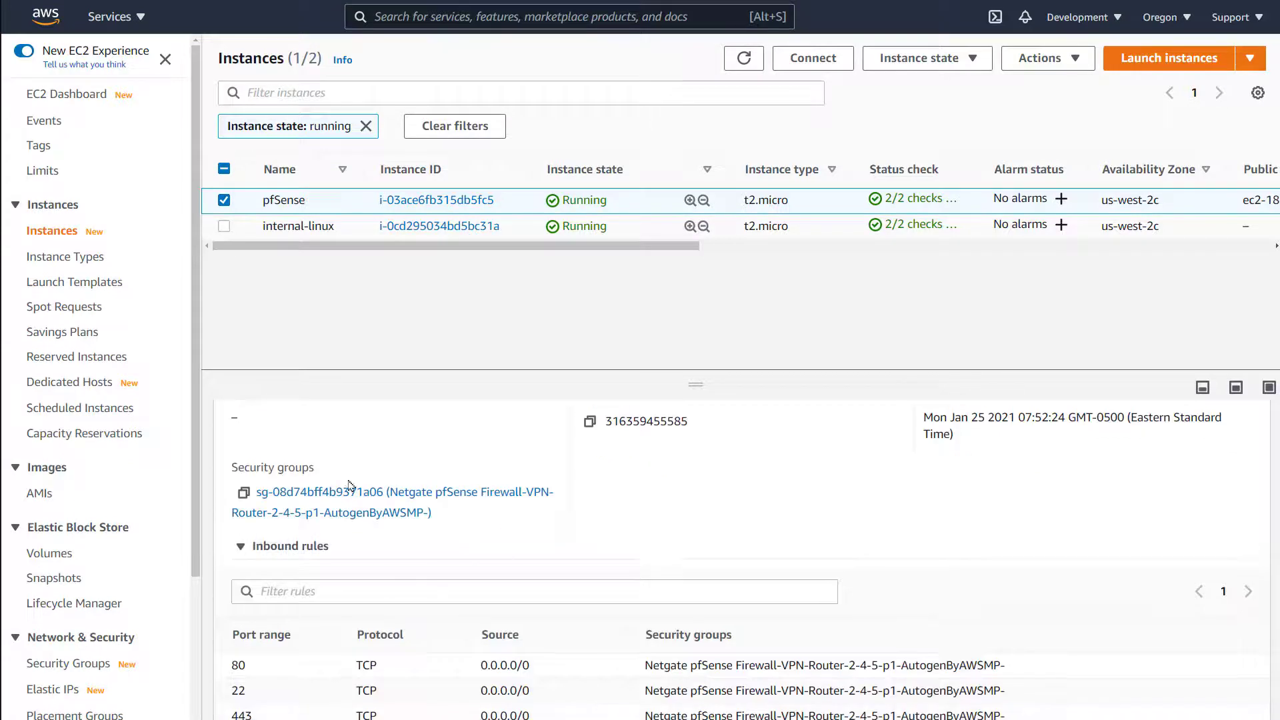
{"action": "left_click", "coordinate": [346, 493]}
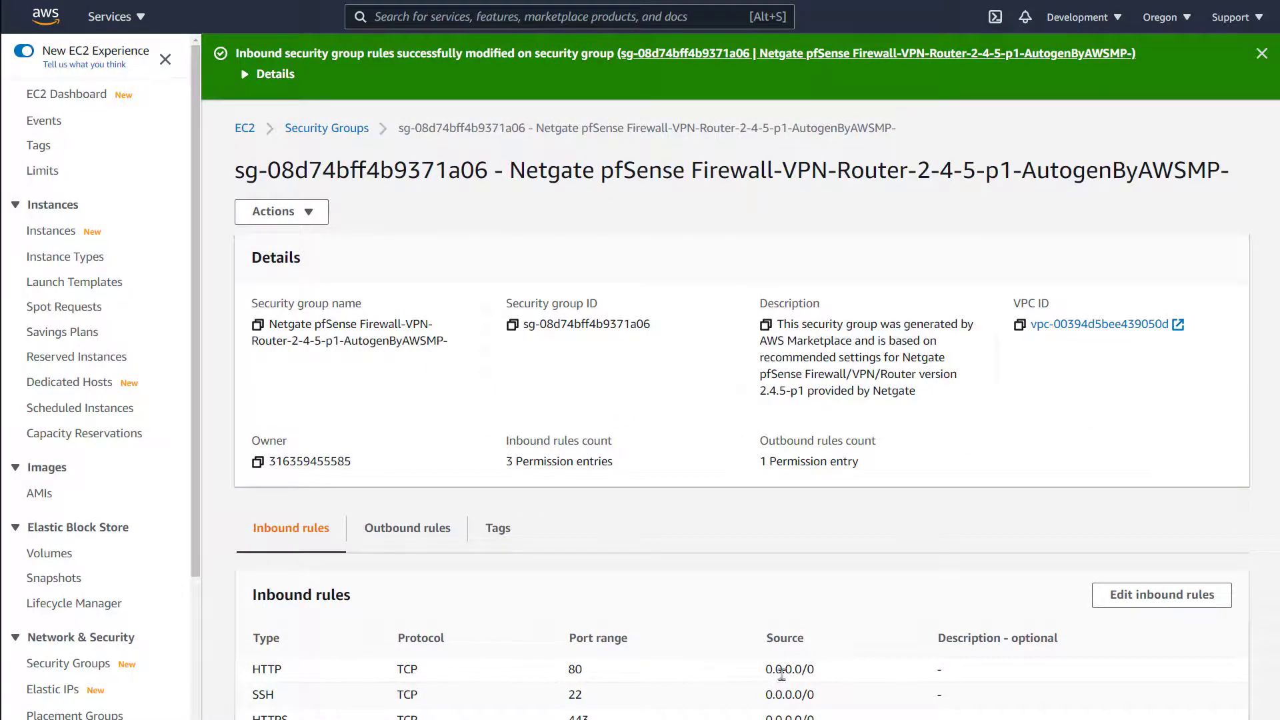
{"action": "left_click", "coordinate": [1150, 604]}
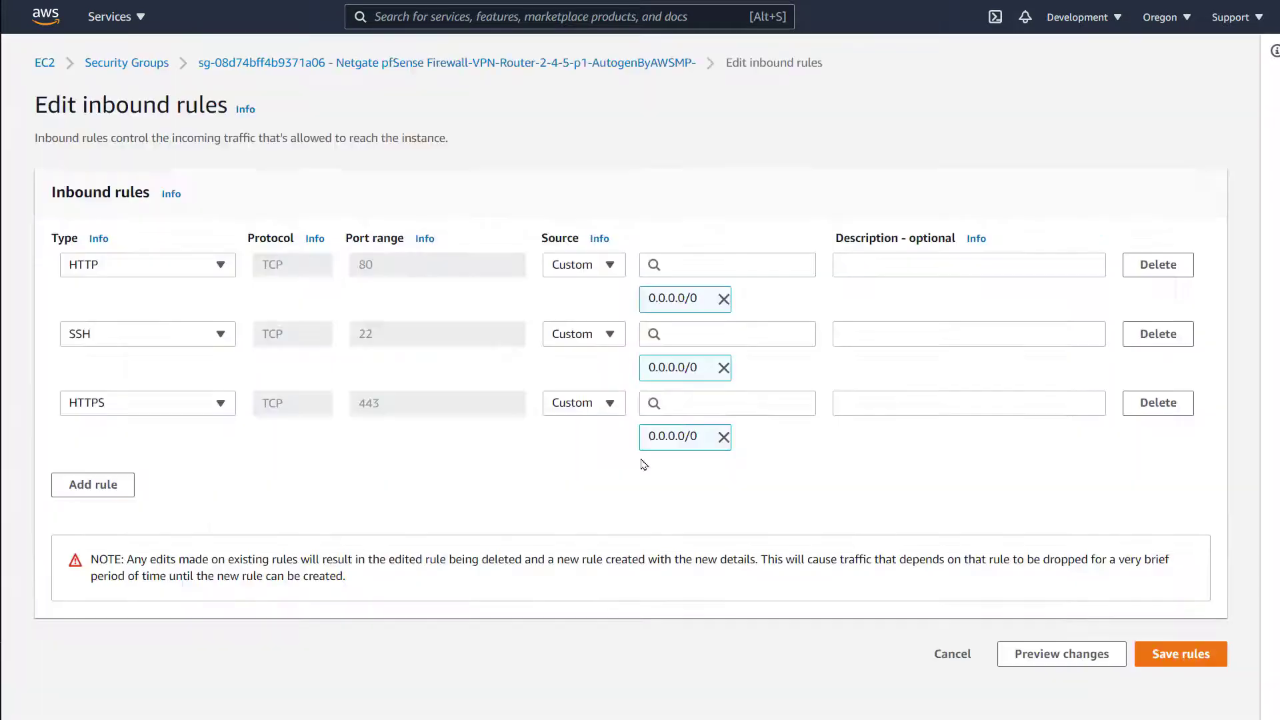
- Add a Custom TCP inbound rule for port 81 with source Anywhere and save the security group rules
{"action": "left_click", "coordinate": [64, 487]}
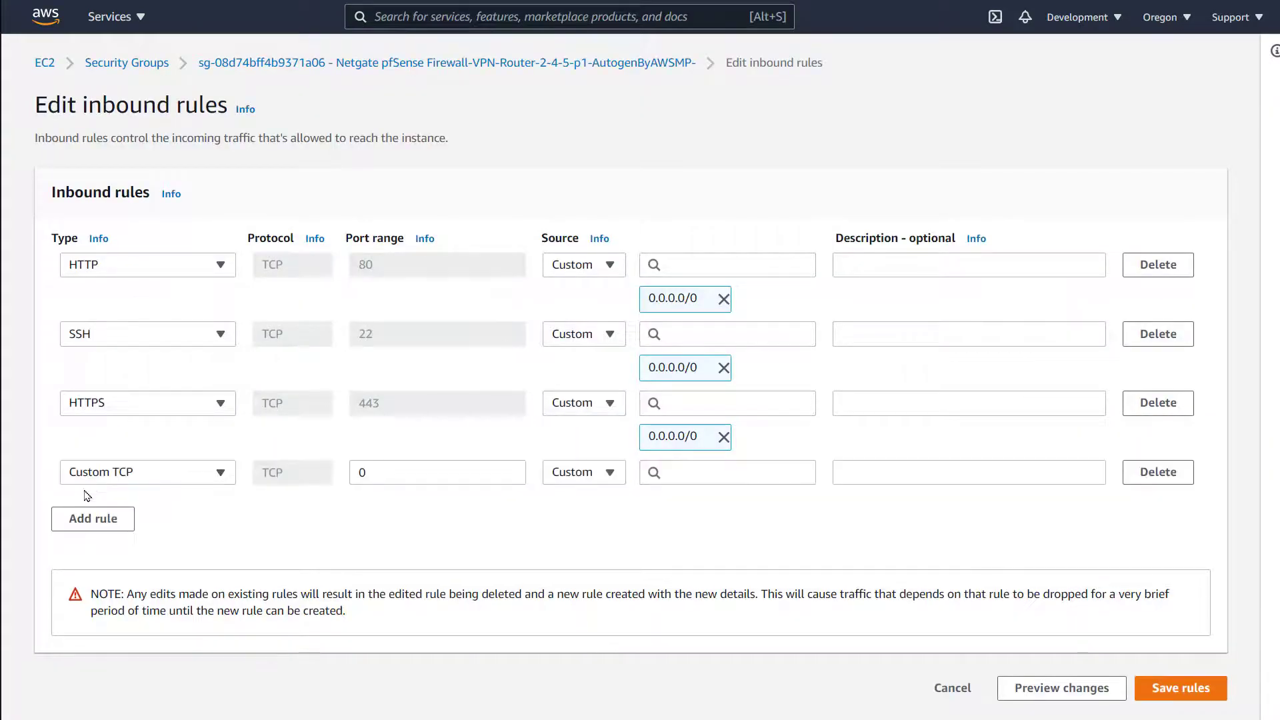
{"action": "left_click", "coordinate": [376, 470]}
{"action": "type", "text": "81"}
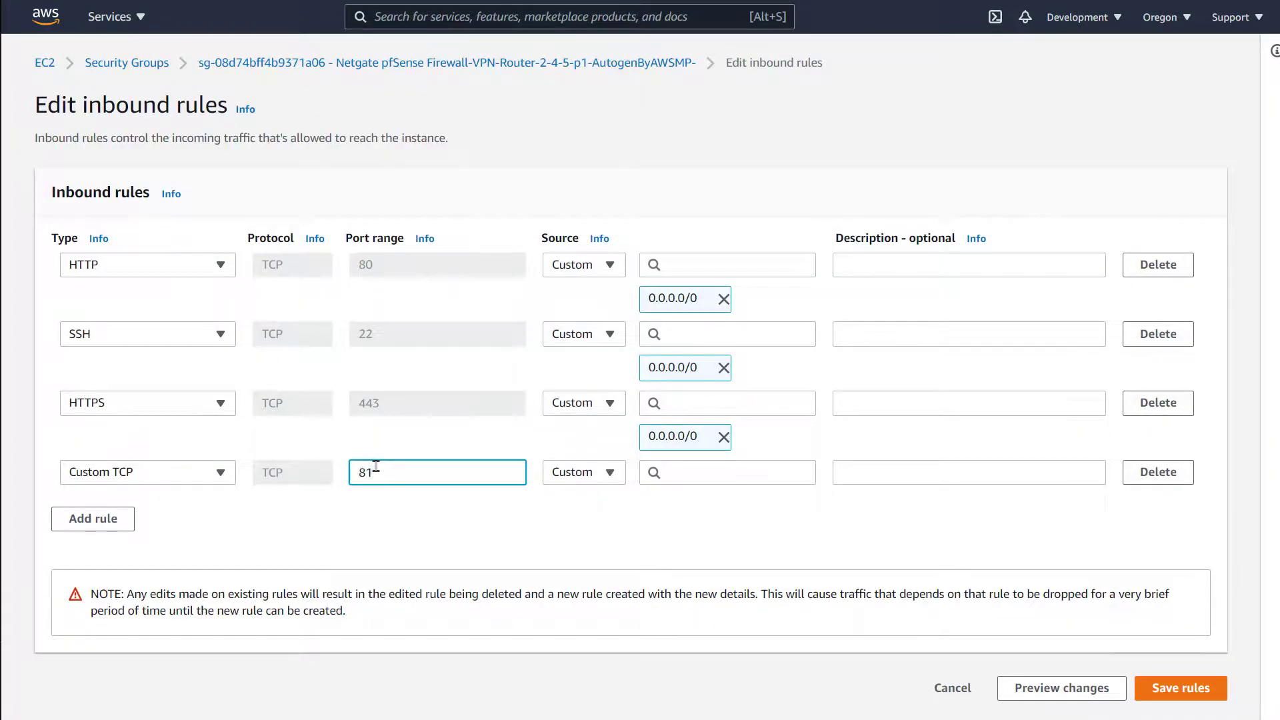
{"action": "left_click", "coordinate": [590, 480]}
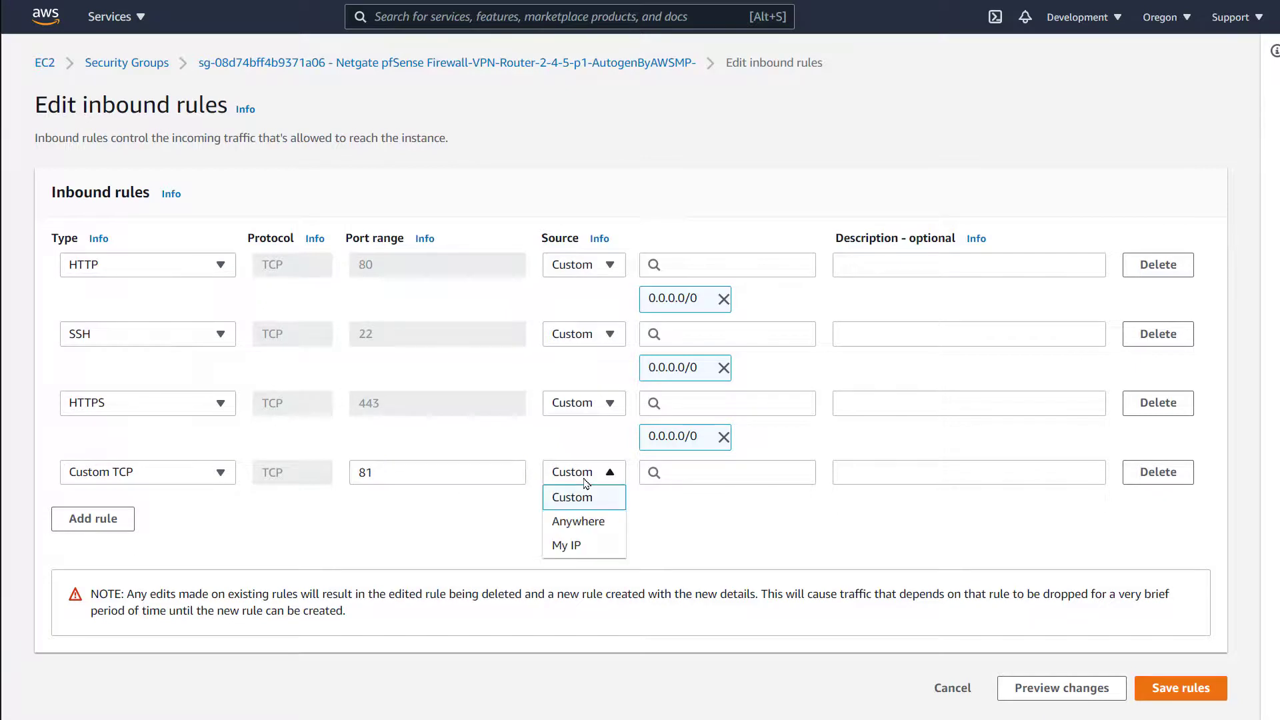
{"action": "left_click", "coordinate": [602, 523]}
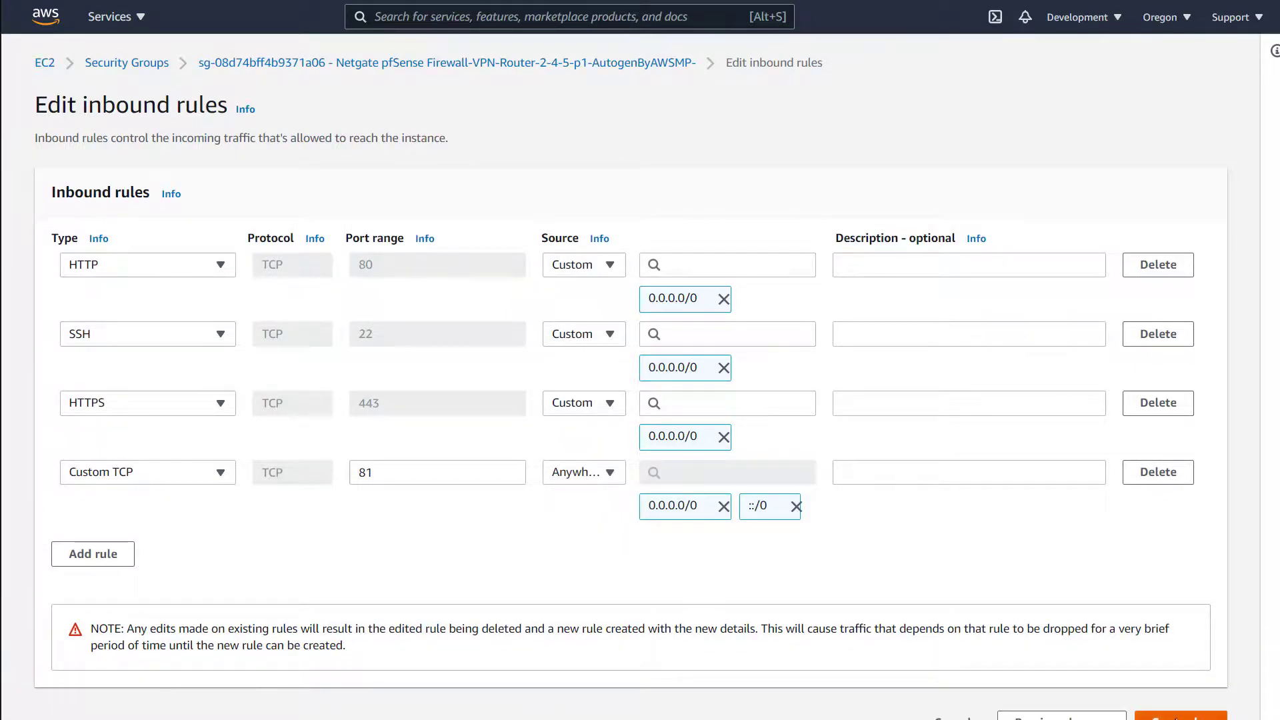
{"action": "left_click", "coordinate": [1177, 717]}
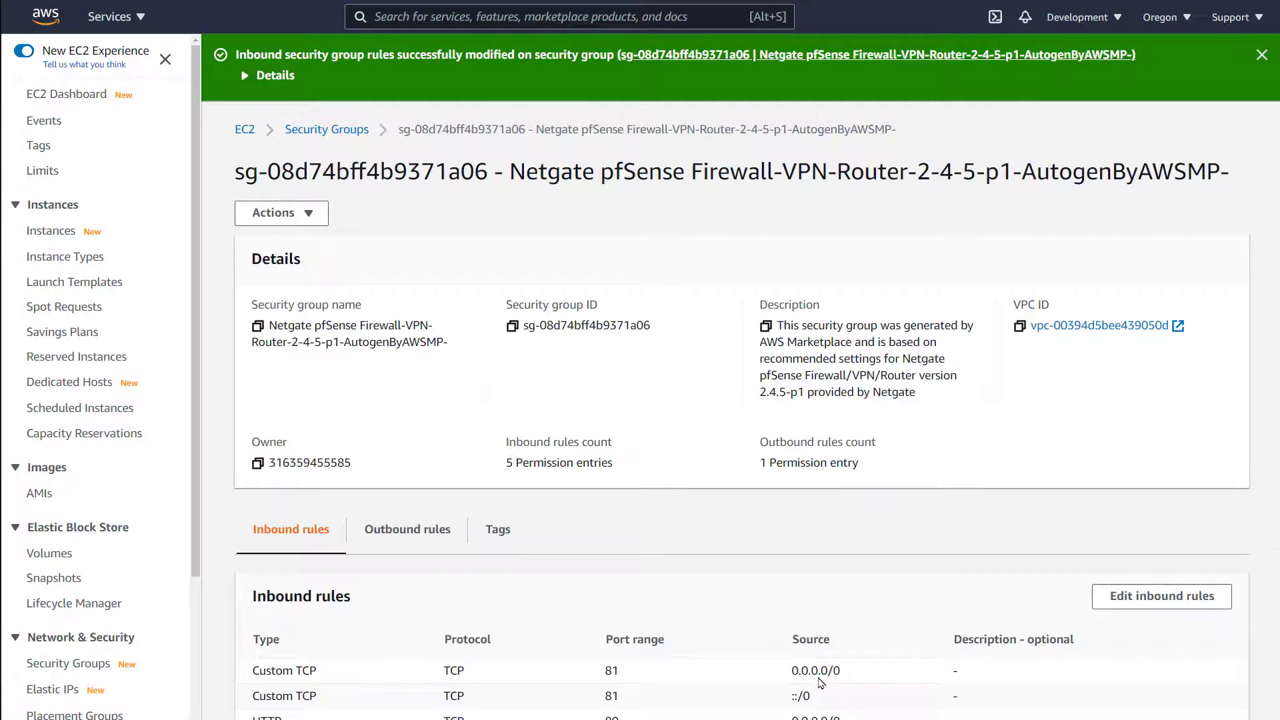
- Switch to the incognito browser window, reload 18.236.210.121:81, and continue the WordPress installation in English (United States)
{"action": "key", "text": "alt+Tab"}
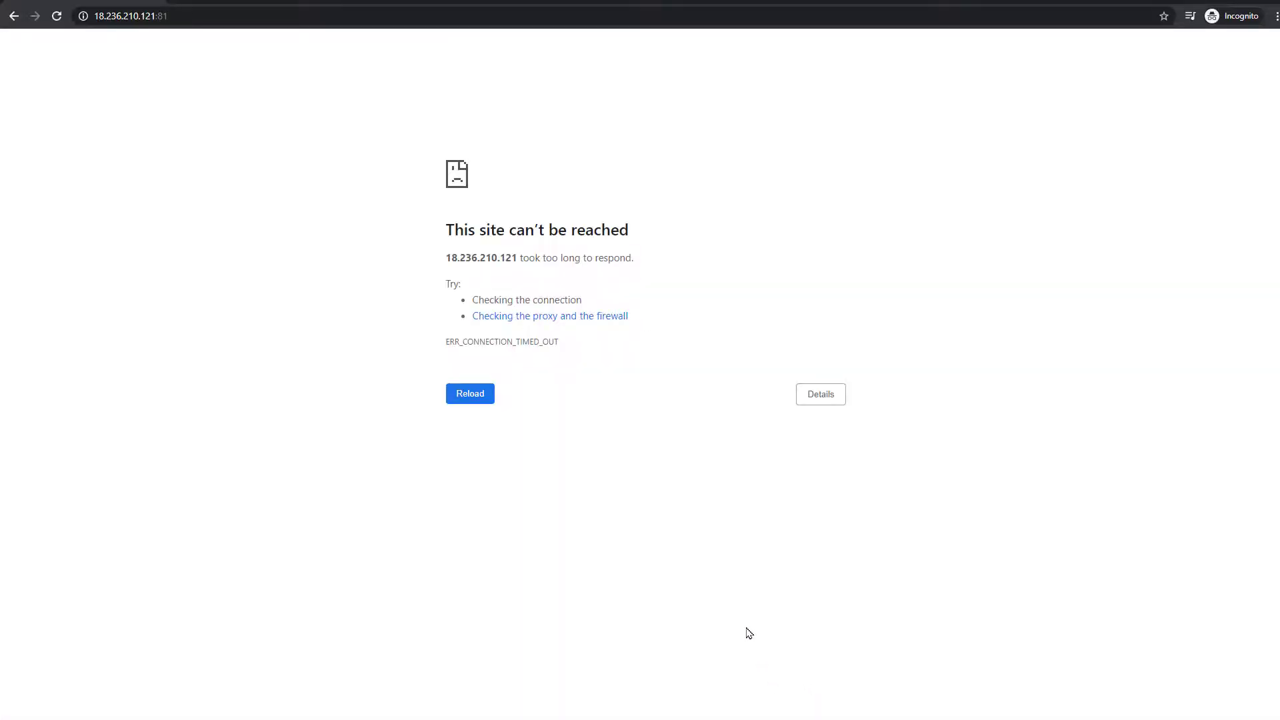
{"action": "key", "text": "F5"}
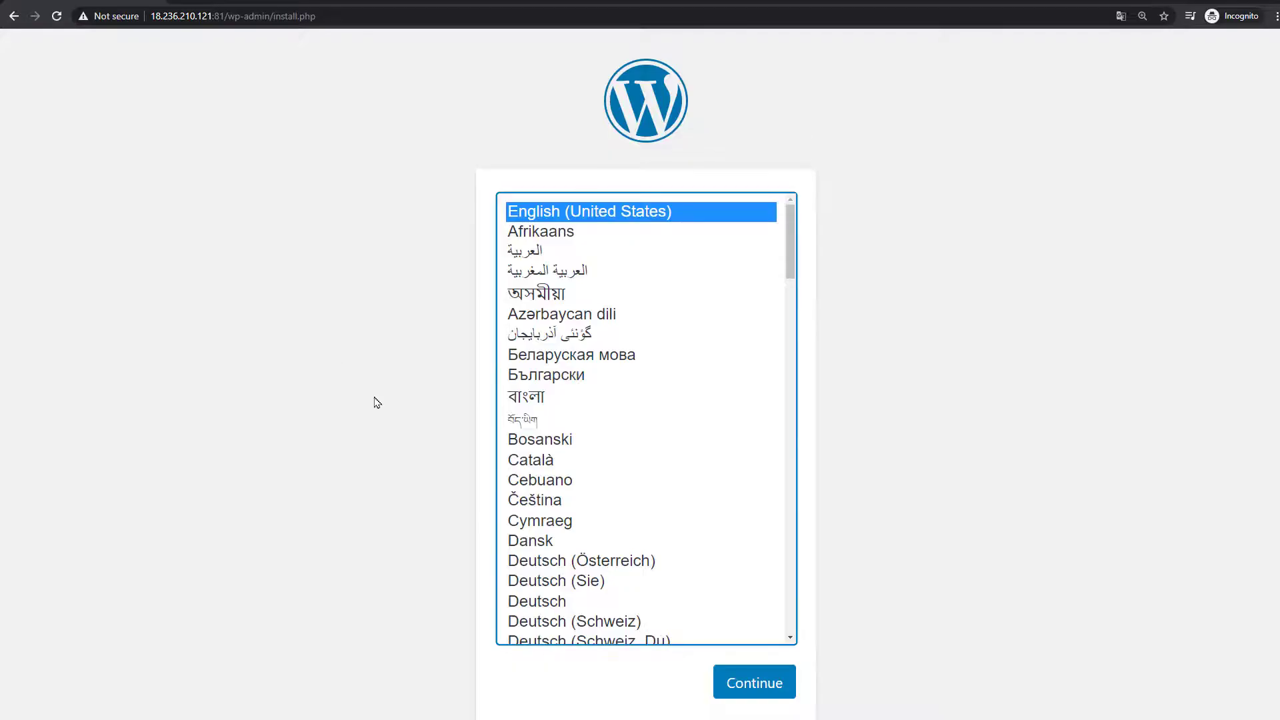
{"action": "left_click", "coordinate": [761, 687]}
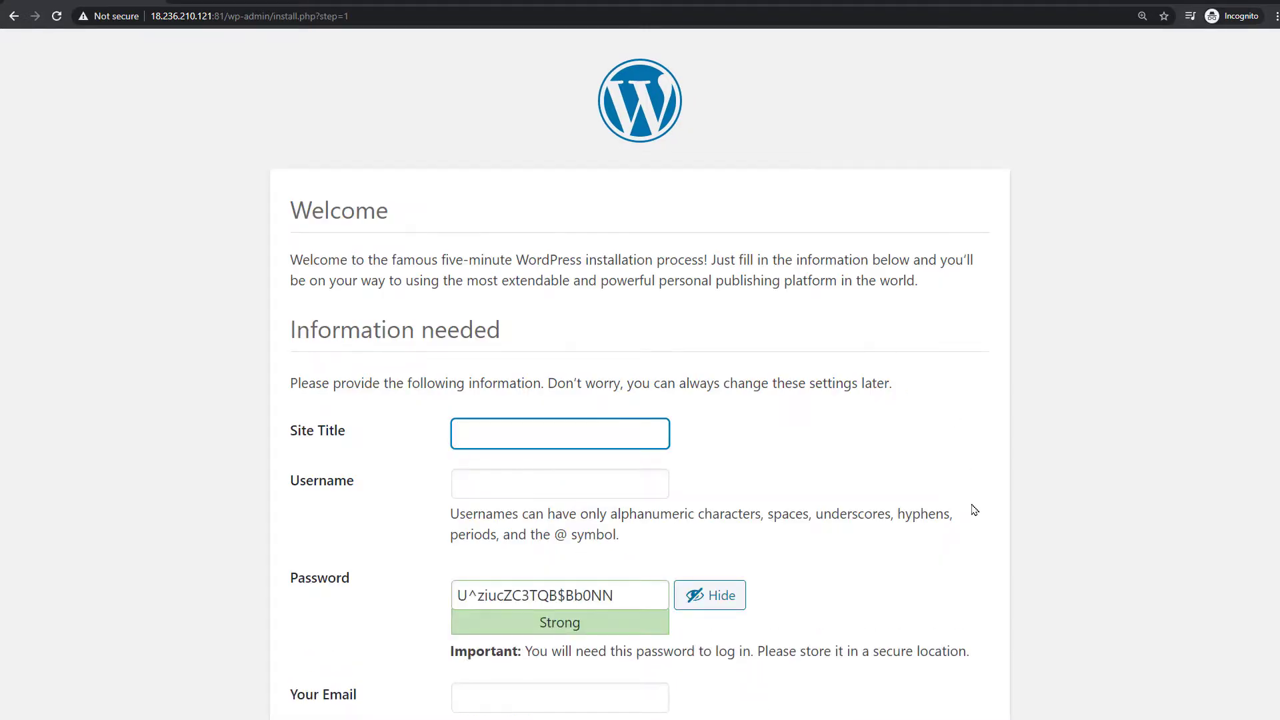